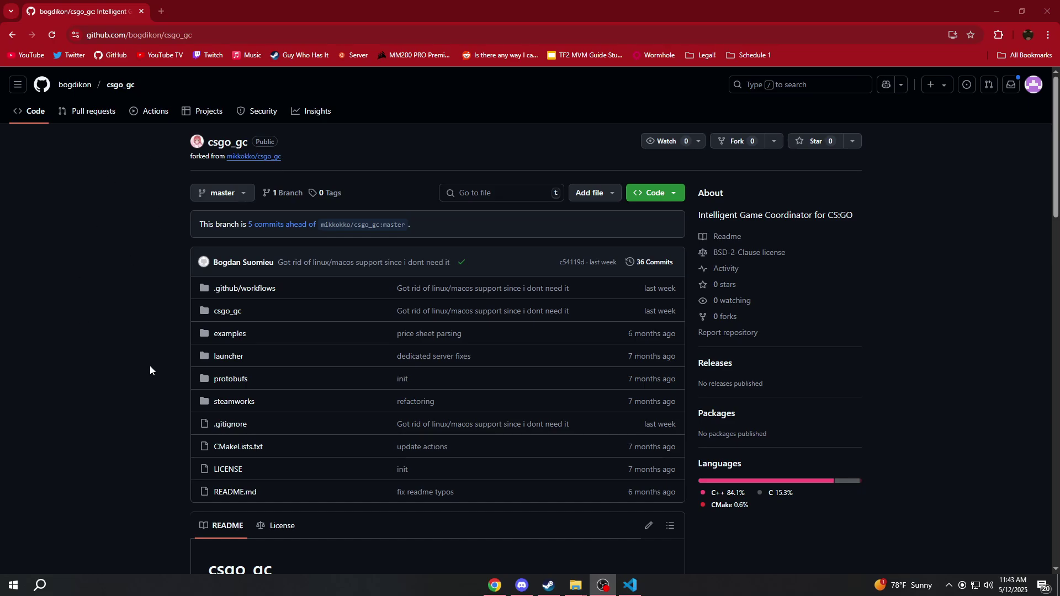
- Open the newest build run in the repository's Actions and open its csgo_gc-windows-latest archive
click(156, 113)
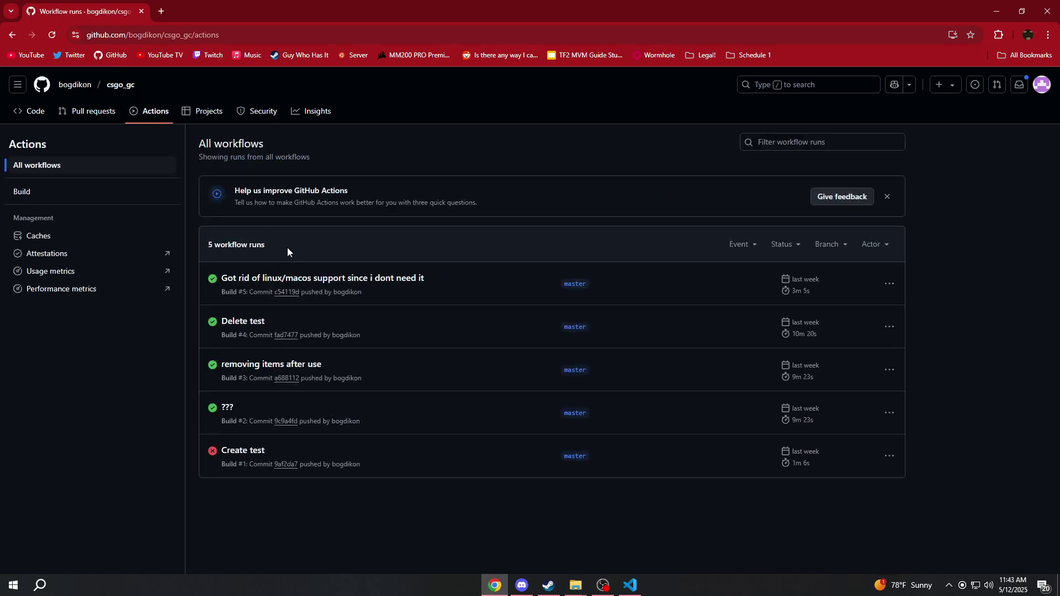
click(248, 288)
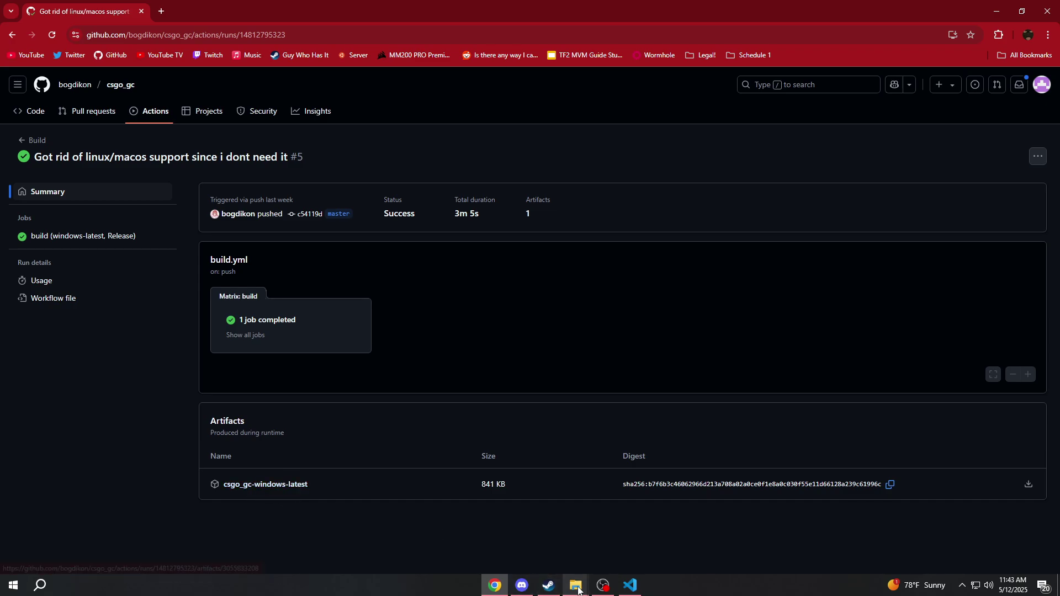
click(641, 525)
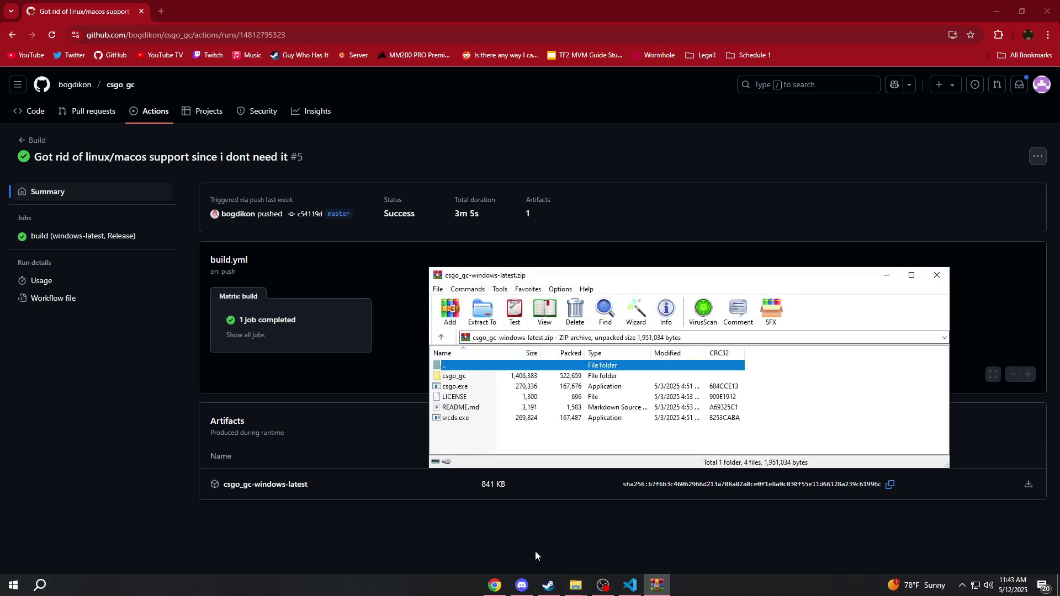
- Bring up the Counter-Strike Global Offensive game folder behind the archive and select the archive's csgo_gc folder and csgo.exe
mouse_move(574, 587)
click(583, 559)
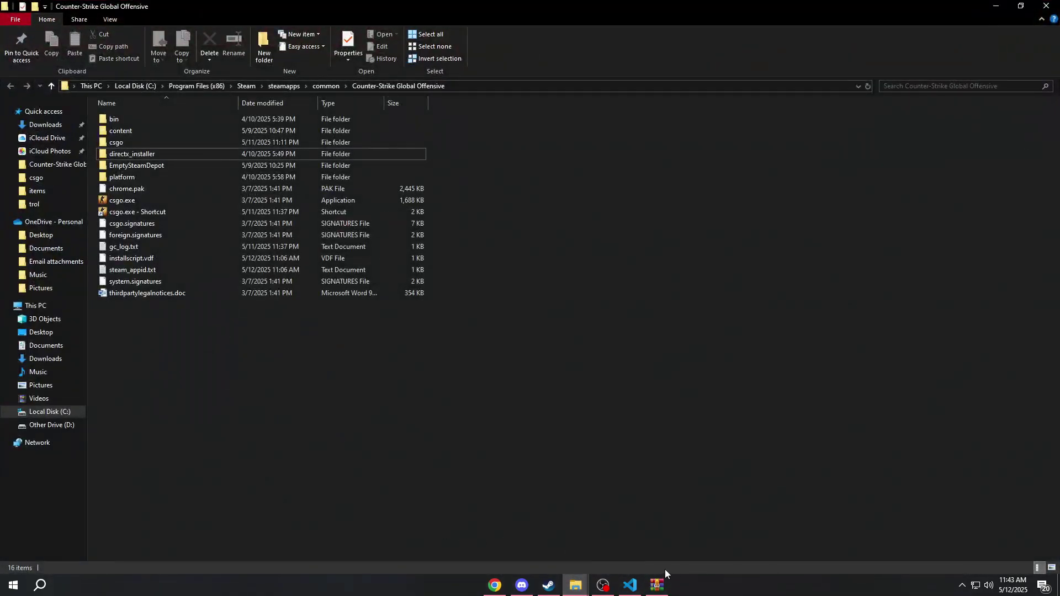
click(664, 589)
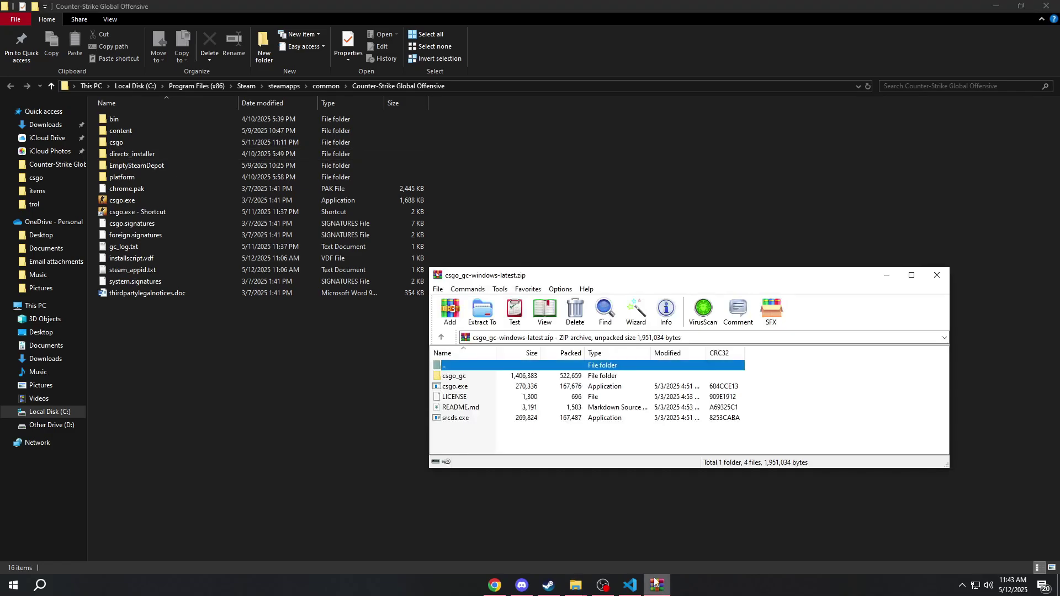
ctrl+click(458, 386)
ctrl+click(455, 376)
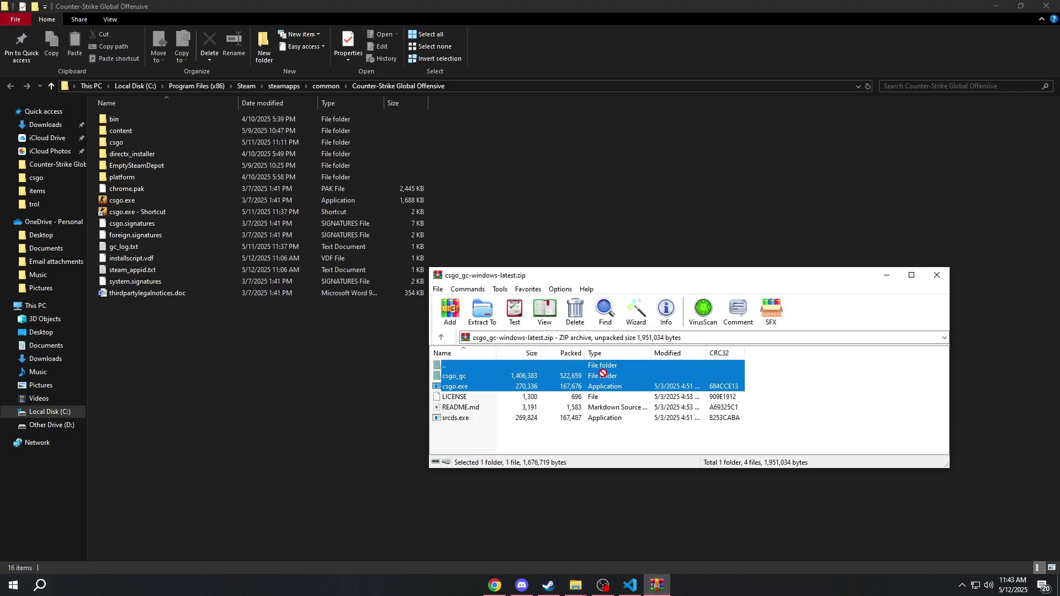
- Rename the original csgo.exe in the game folder to csgo.exe.bak
right_click(152, 199)
click(135, 199)
right_click(135, 199)
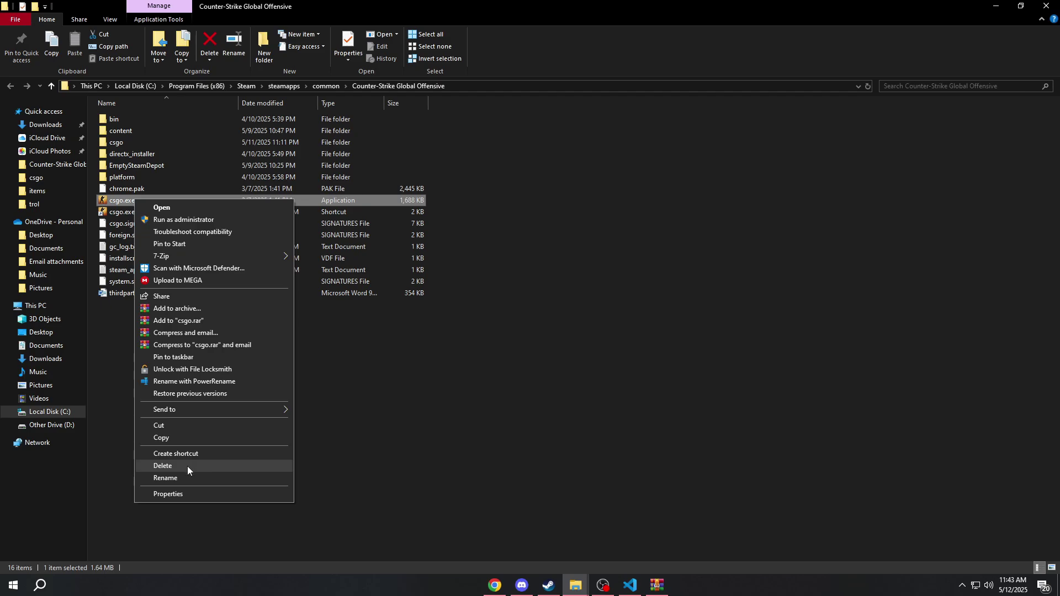
click(185, 474)
key(End)
text(.bak)
key(Return)
key(Return)
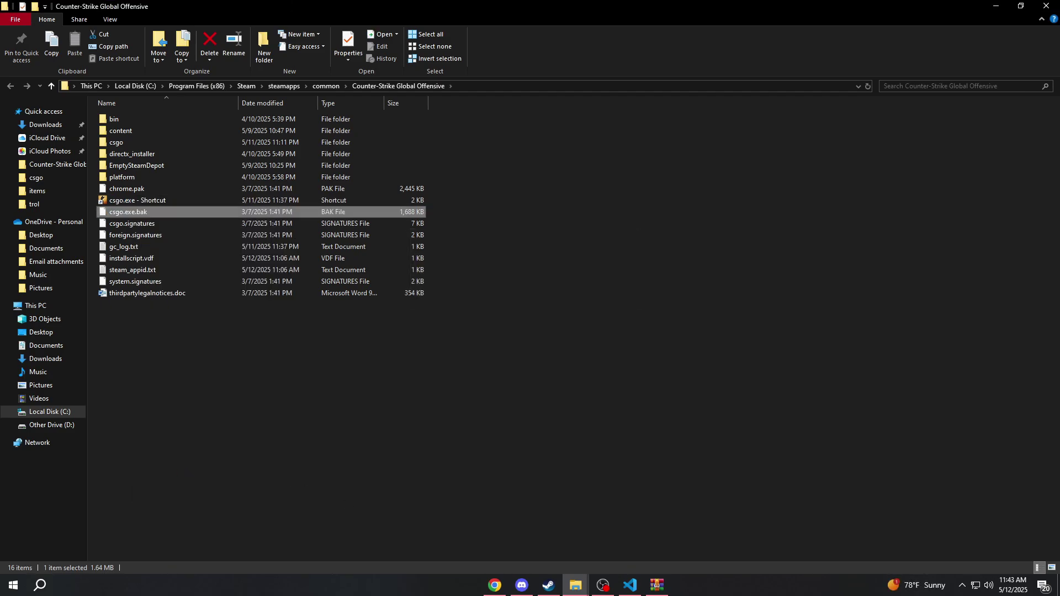
- Extract the csgo_gc folder and csgo.exe from the archive into the Counter-Strike Global Offensive folder
click(657, 585)
drag(478, 387, 294, 369)
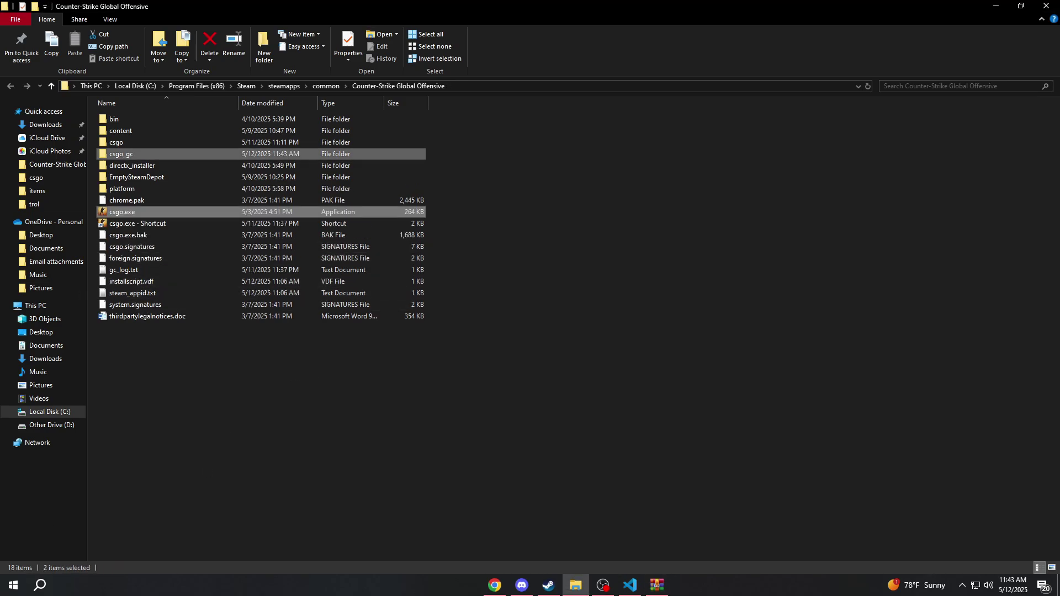
- Switch to Steam to view the Counter-Strike 2 library page, and return to the game folder in File Explorer
click(559, 580)
click(318, 288)
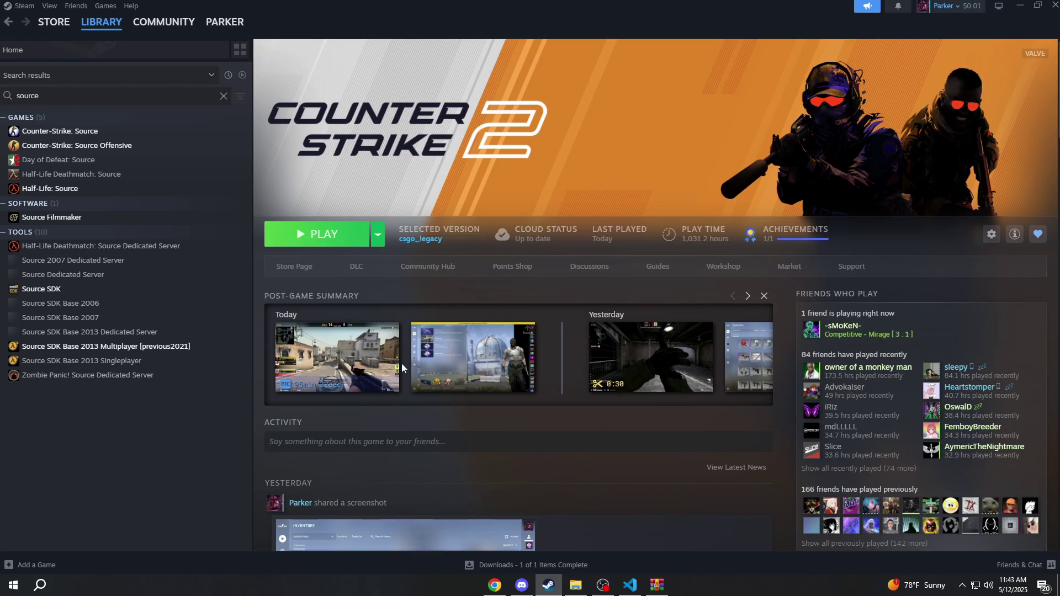
click(568, 588)
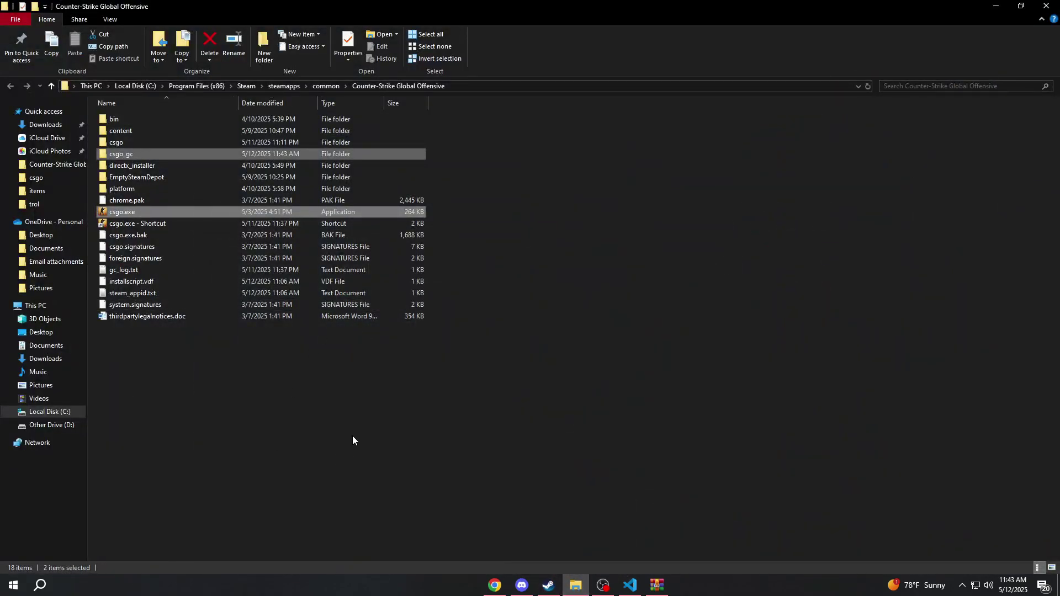
click(353, 434)
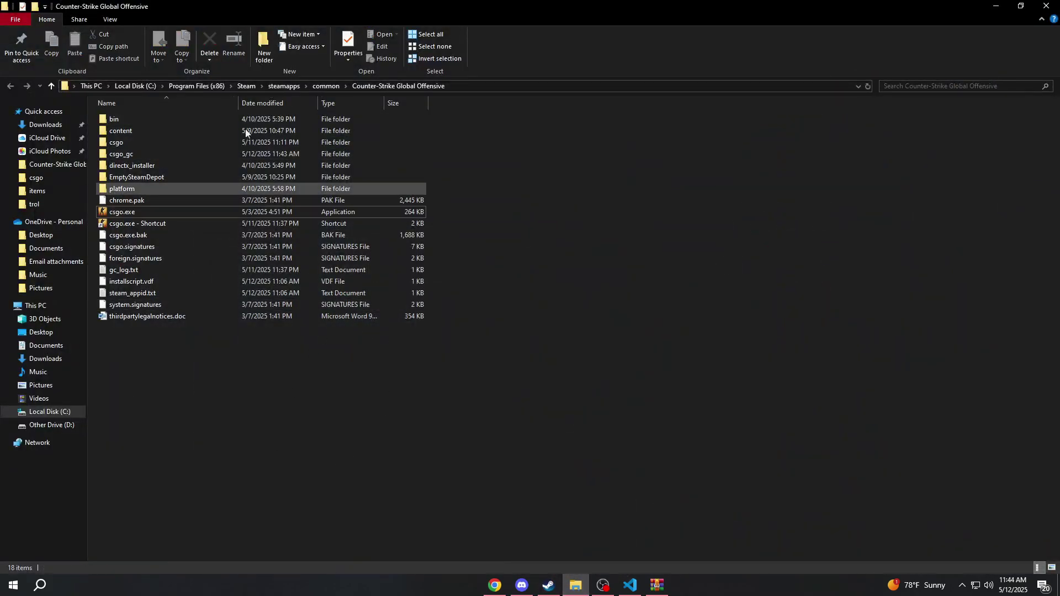
- Examine the -steam launch option in the target of the csgo.exe shortcut's properties
right_click(130, 215)
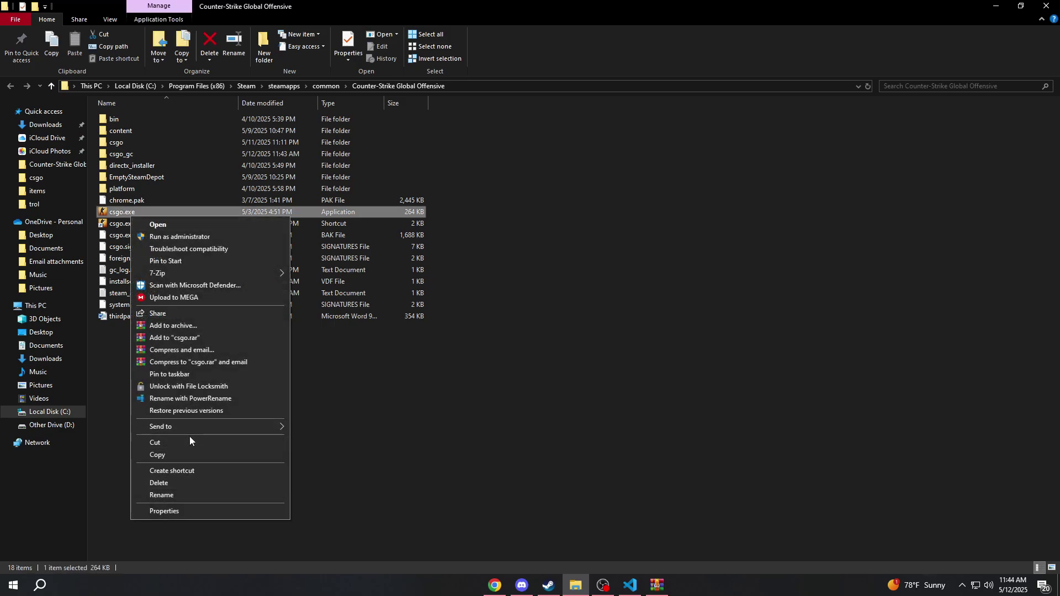
click(184, 471)
right_click(137, 222)
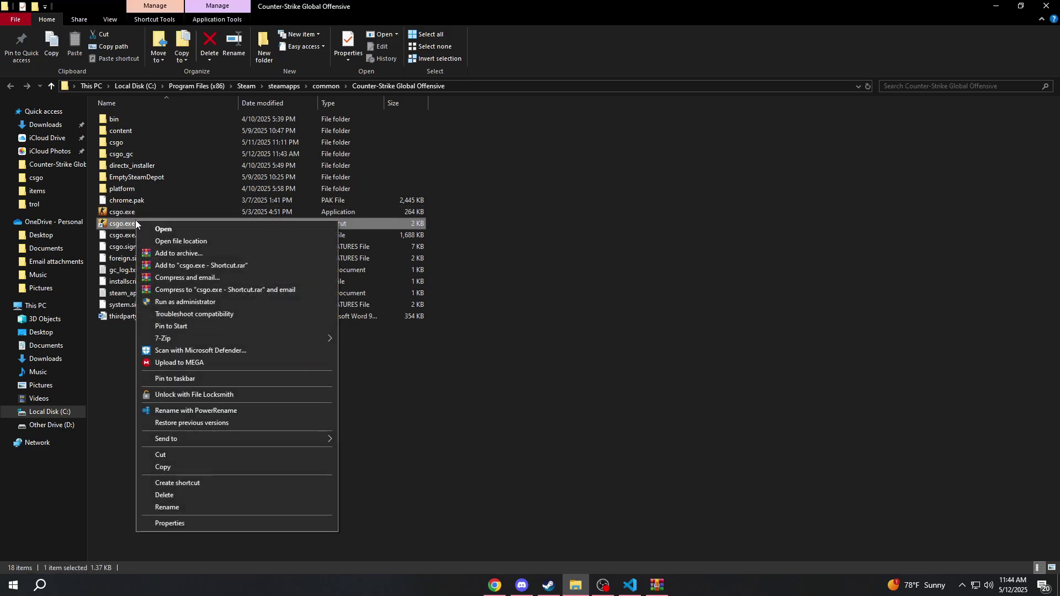
click(171, 525)
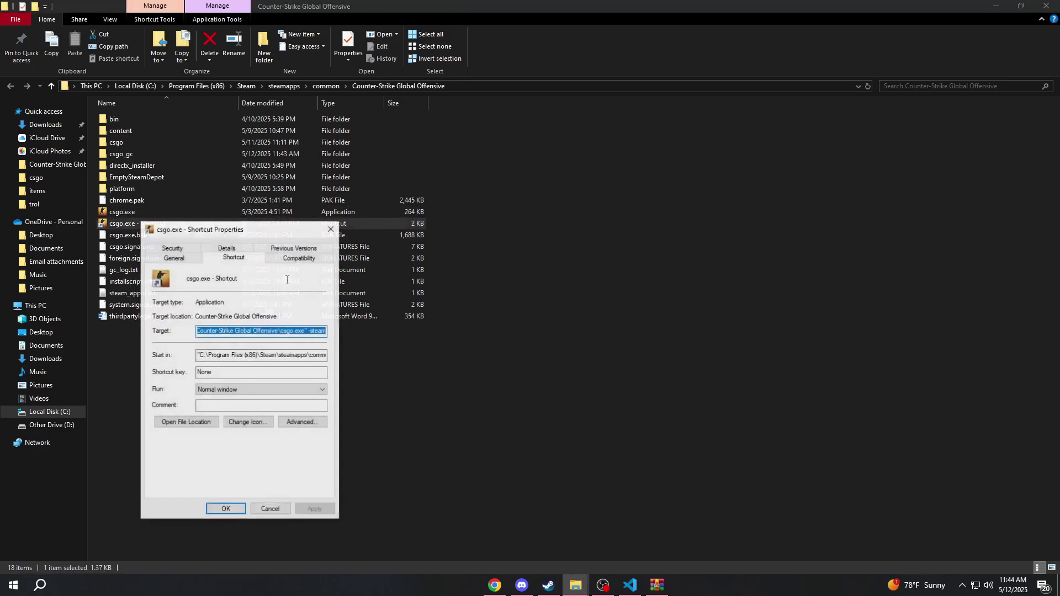
click(322, 329)
key(ctrl+a)
key(BackSpace)
text("C:\Program Files (x86)\Steam\steamapps\common\Counter-Strike Global Offensive\csgo.exe" -steam)
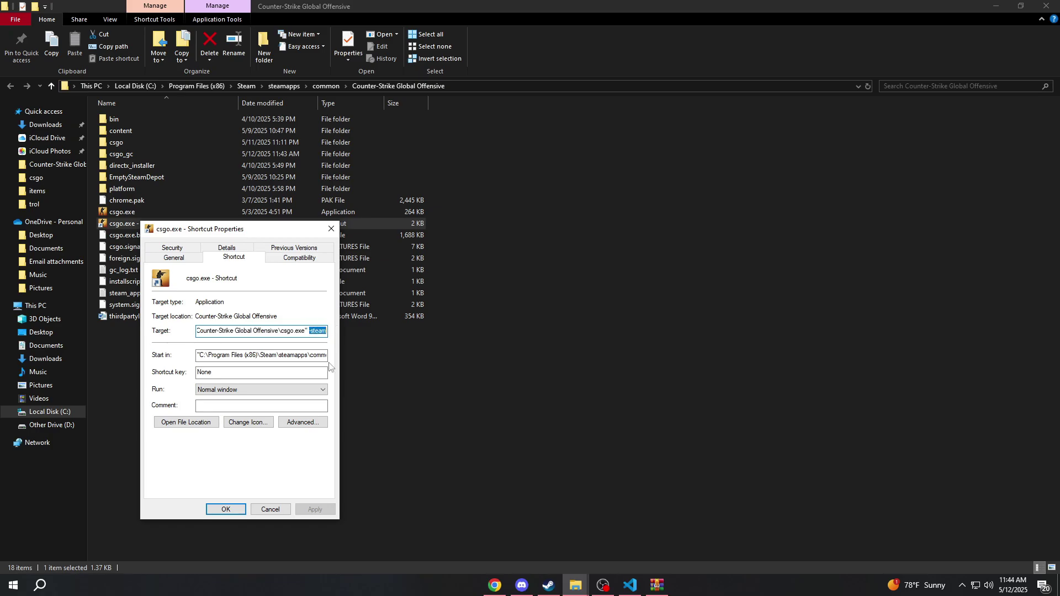
click(237, 510)
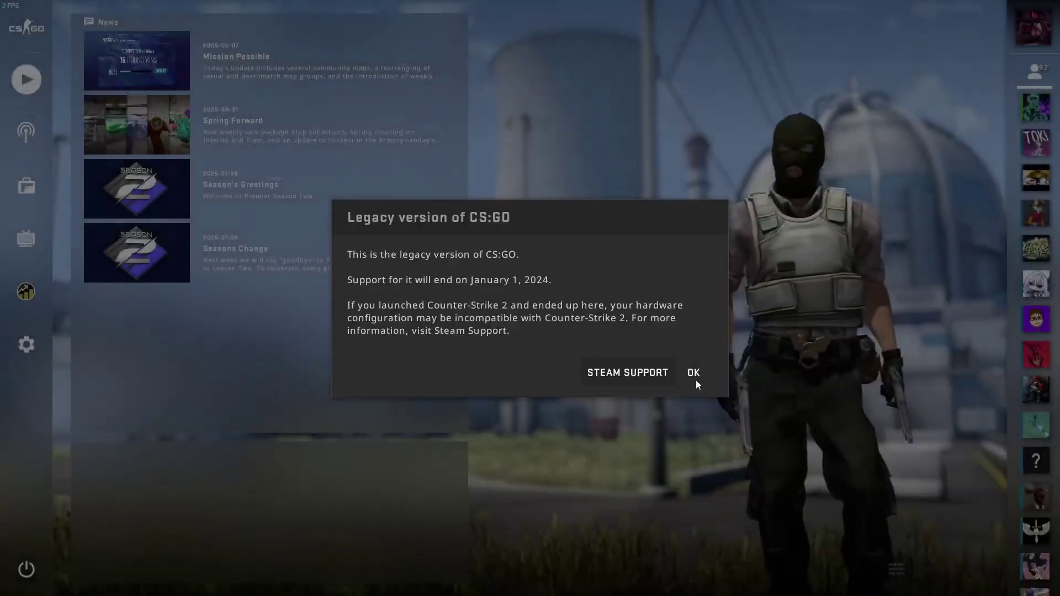
- Dismiss the legacy version notice and inspect the Karambit | Fade knife in the inventory
click(693, 372)
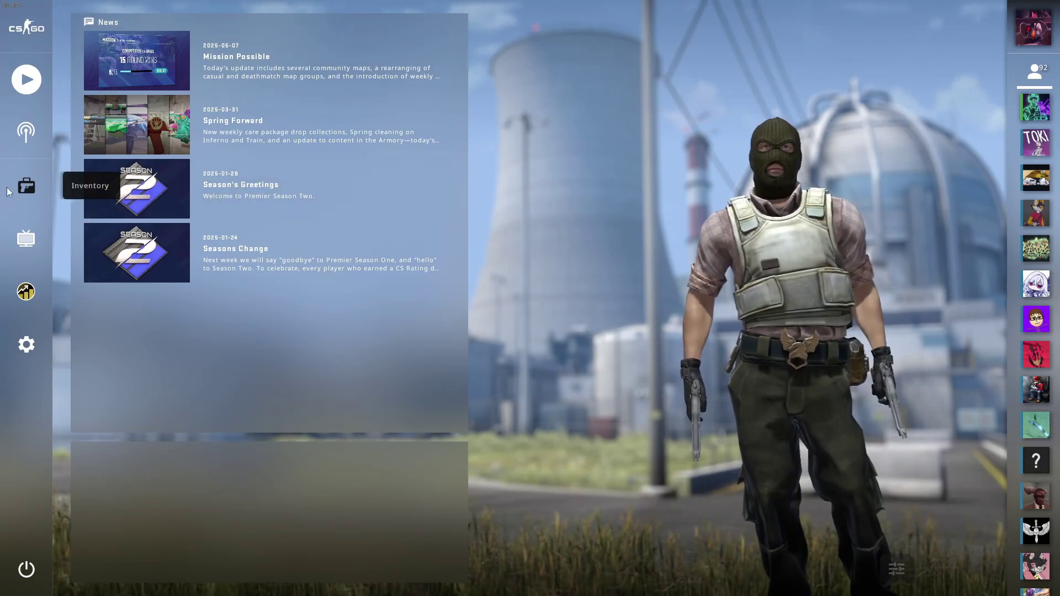
click(26, 186)
right_click(188, 205)
click(187, 204)
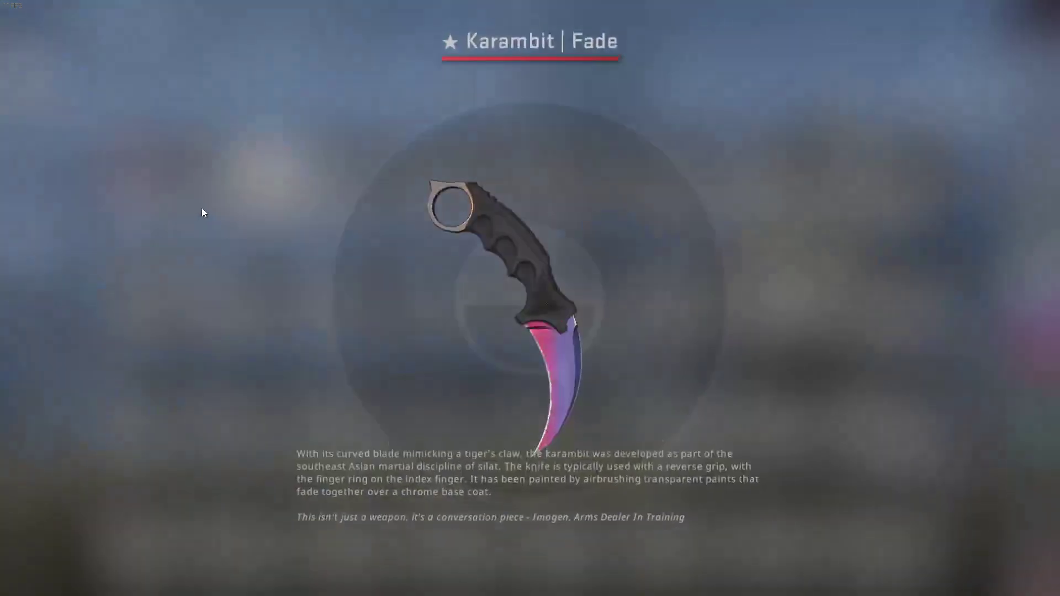
drag(530, 264, 793, 428)
click(772, 574)
right_click(202, 190)
- Start a Competitive practice match with bots on Office and equip the knife
click(26, 78)
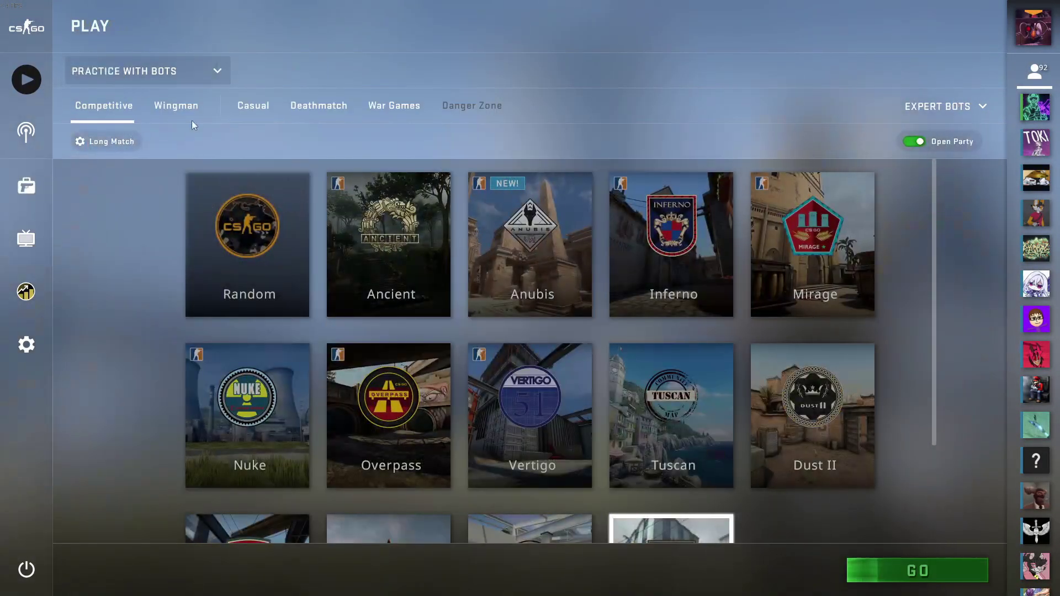
scroll(805, 534, down, 3)
click(891, 572)
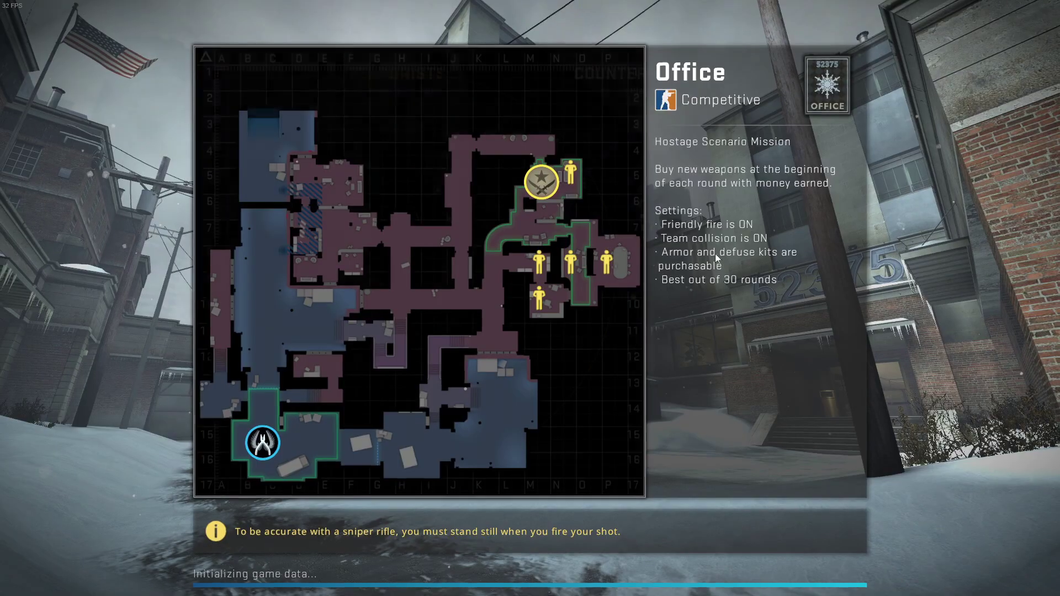
key(3)
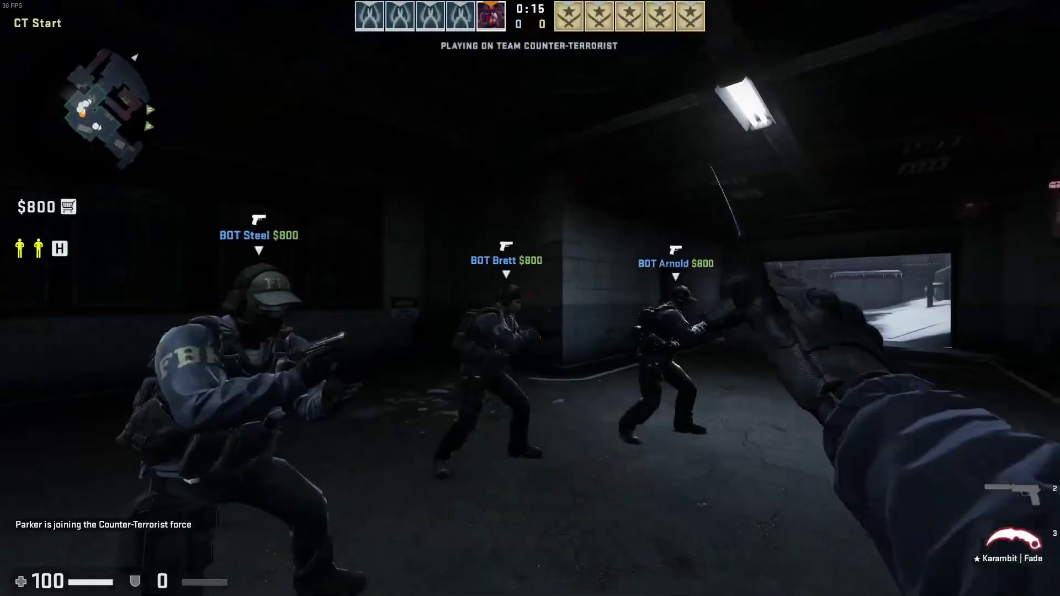
- Remove all bots from the match with the bot_kick console command
key(grave)
text(bot_kick)
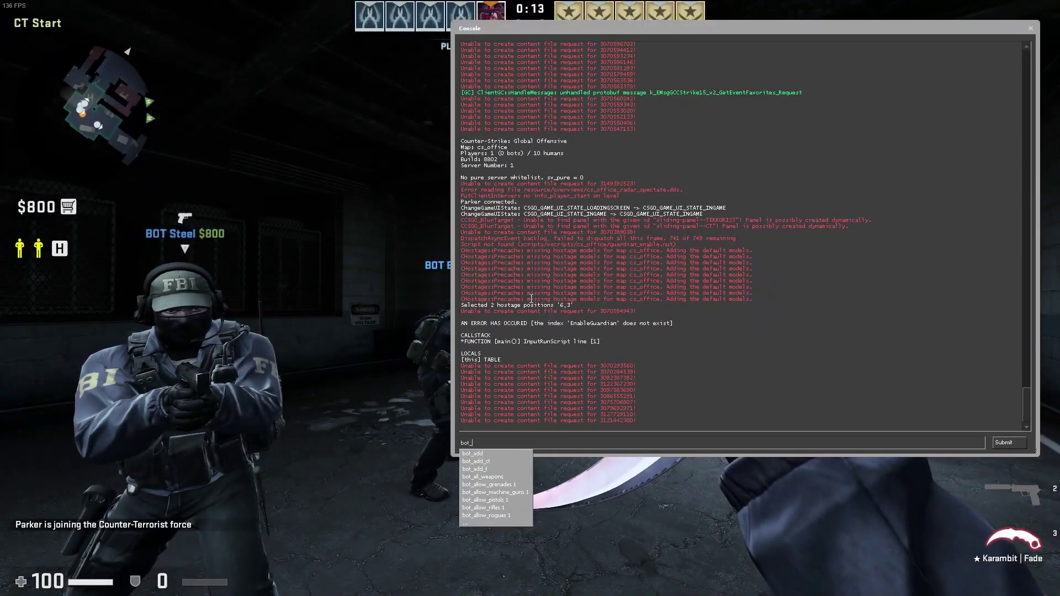
key(Return)
key(grave)
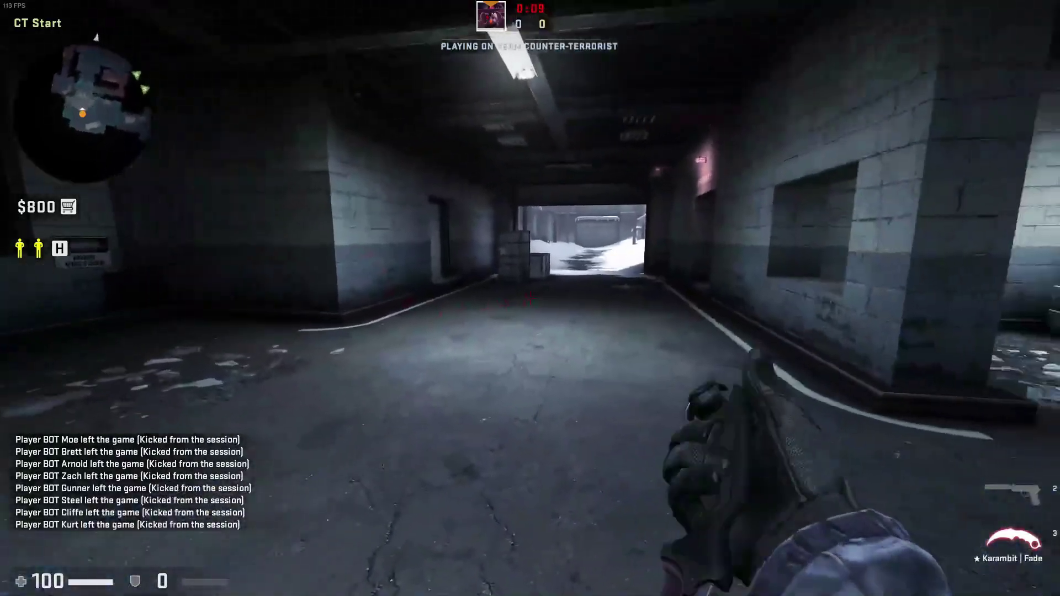
- Inspect the equipped Karambit while walking from the CT start through the garage, front courtyard and stairwell into the main hall
key(f)
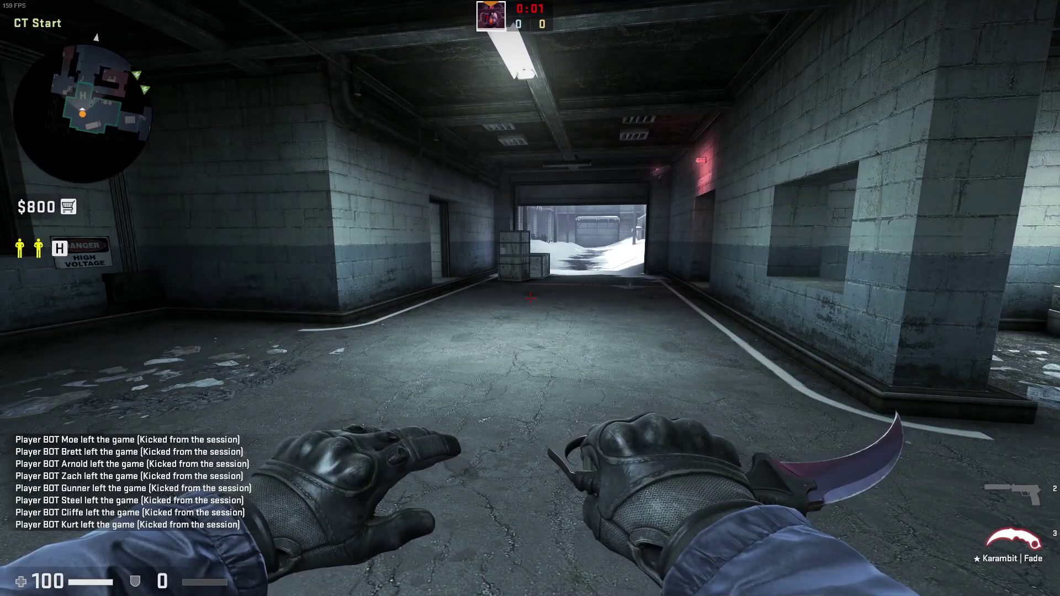
key(w)
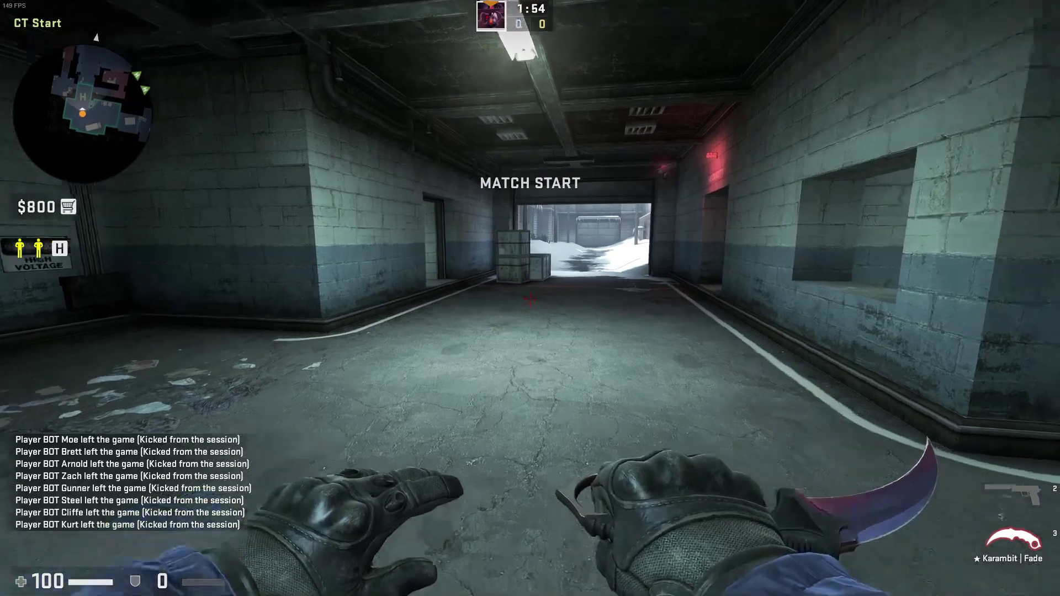
key(w)
key(f)
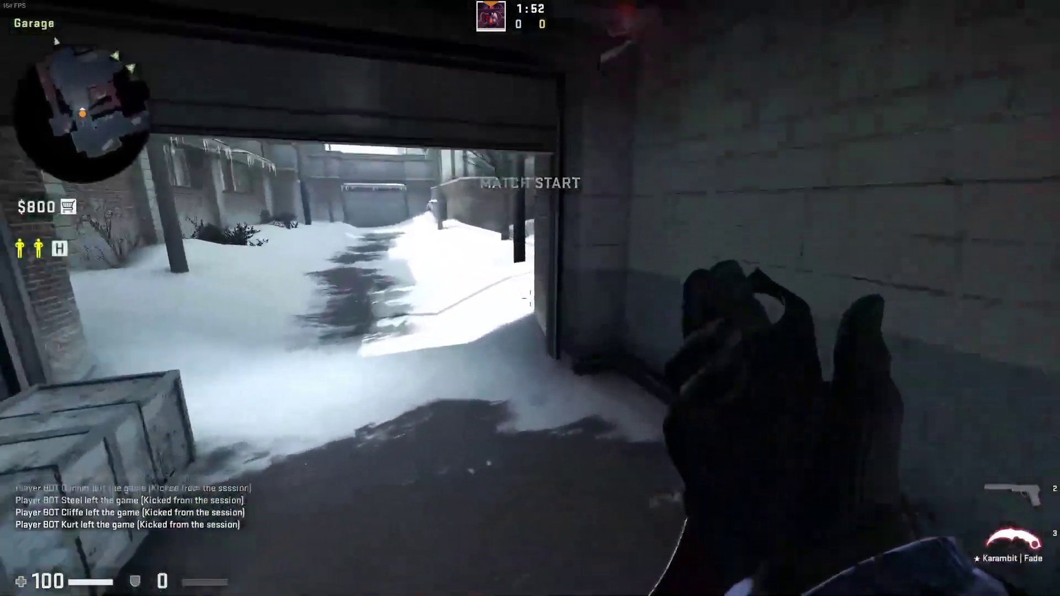
key(w)
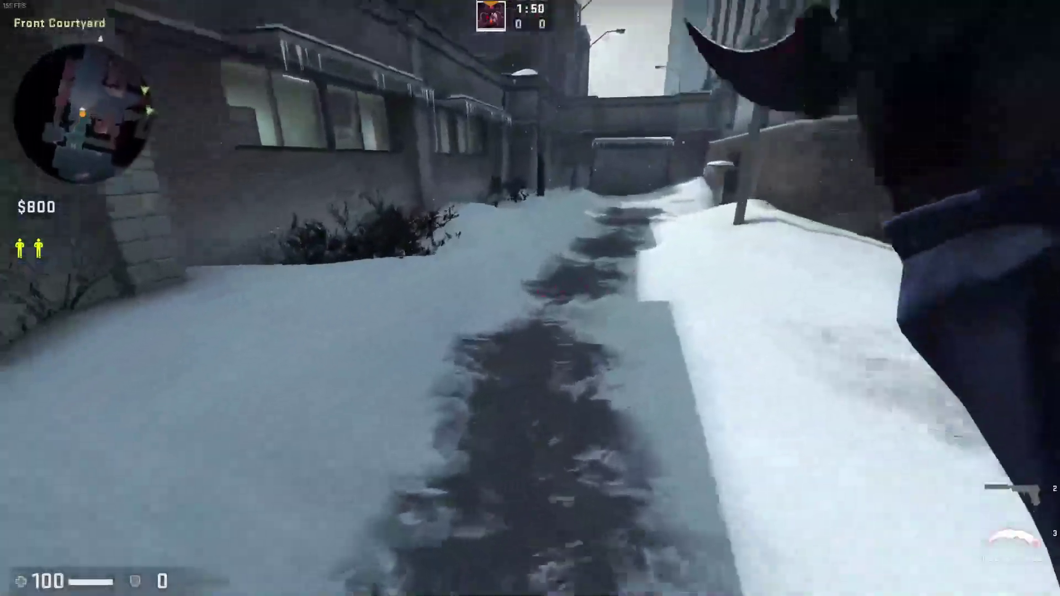
key(w)
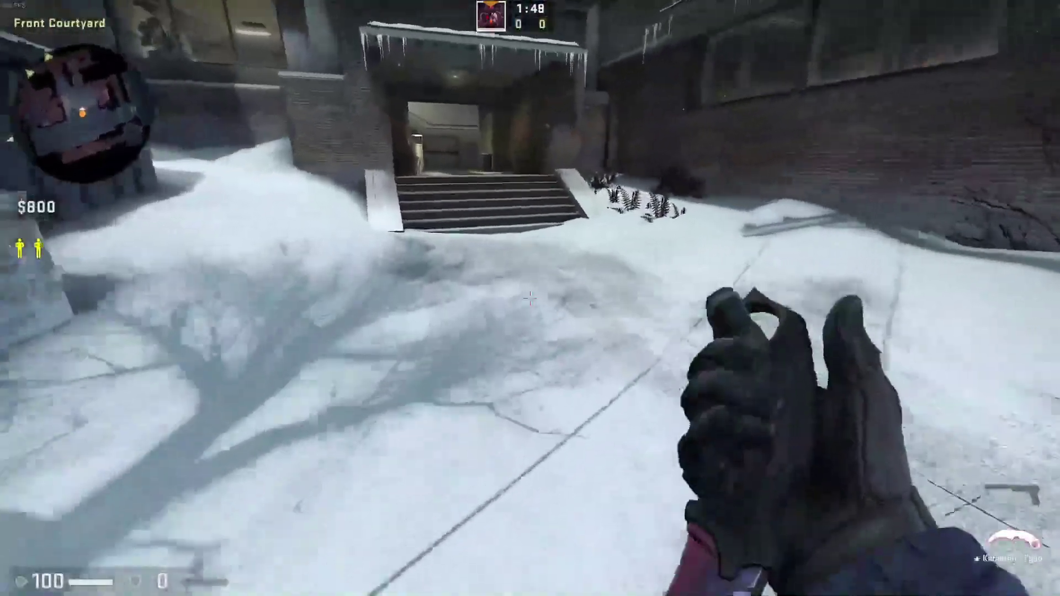
key(w)
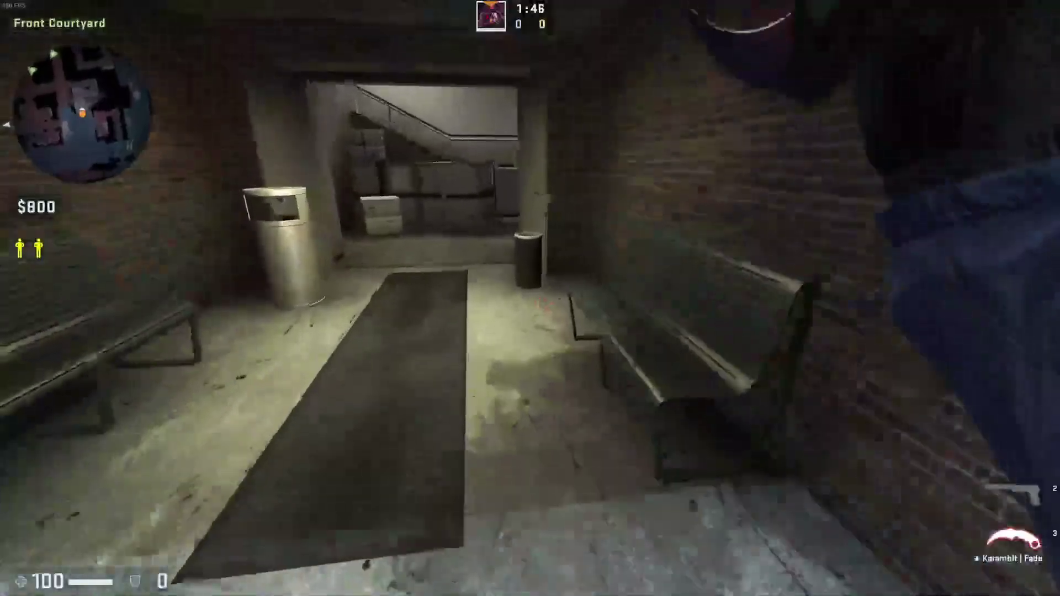
key(w)
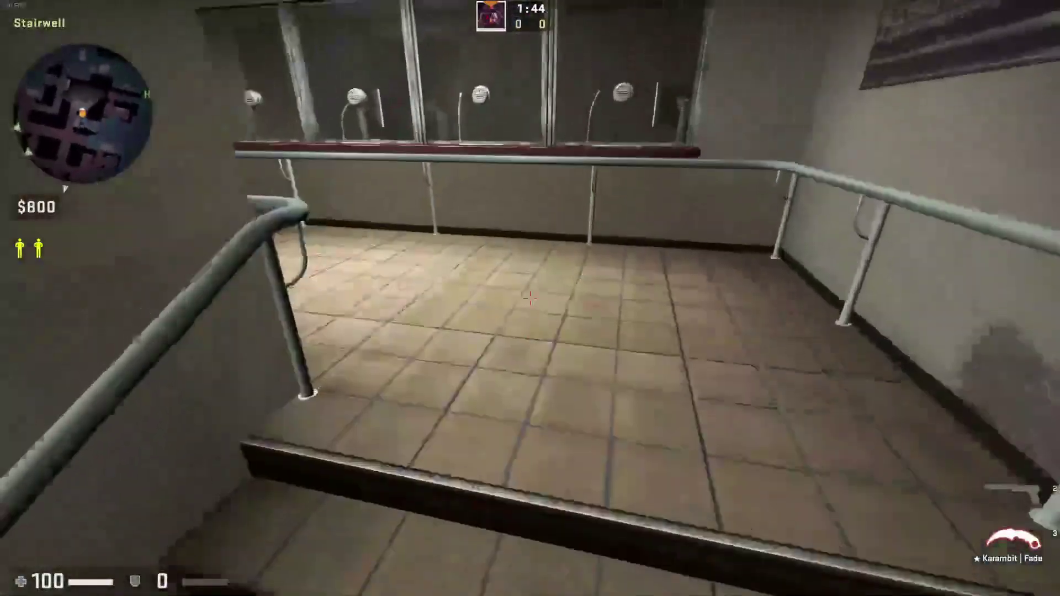
key(w)
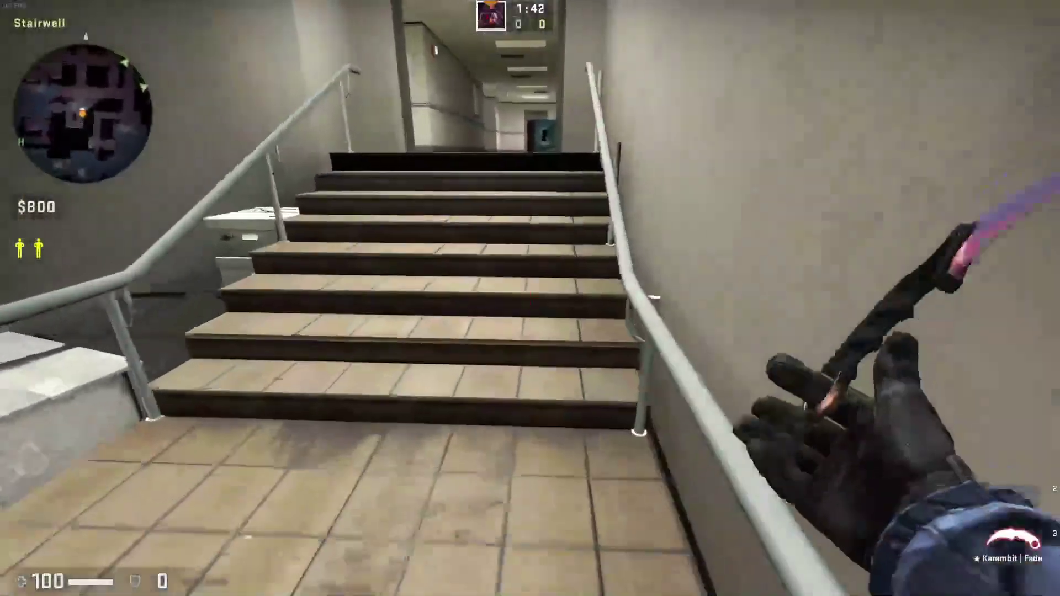
key(w)
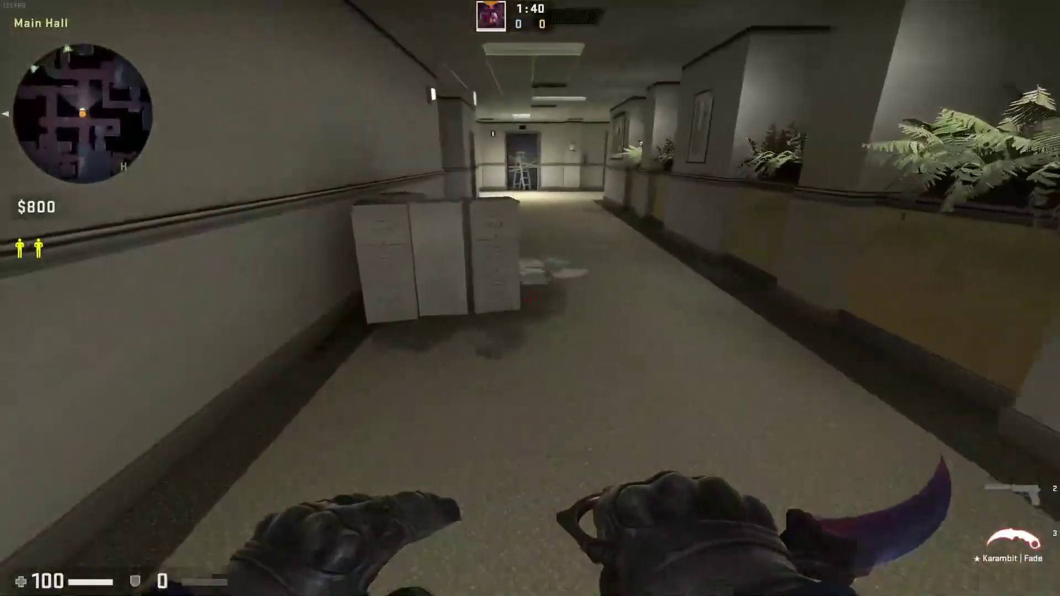
key(w)
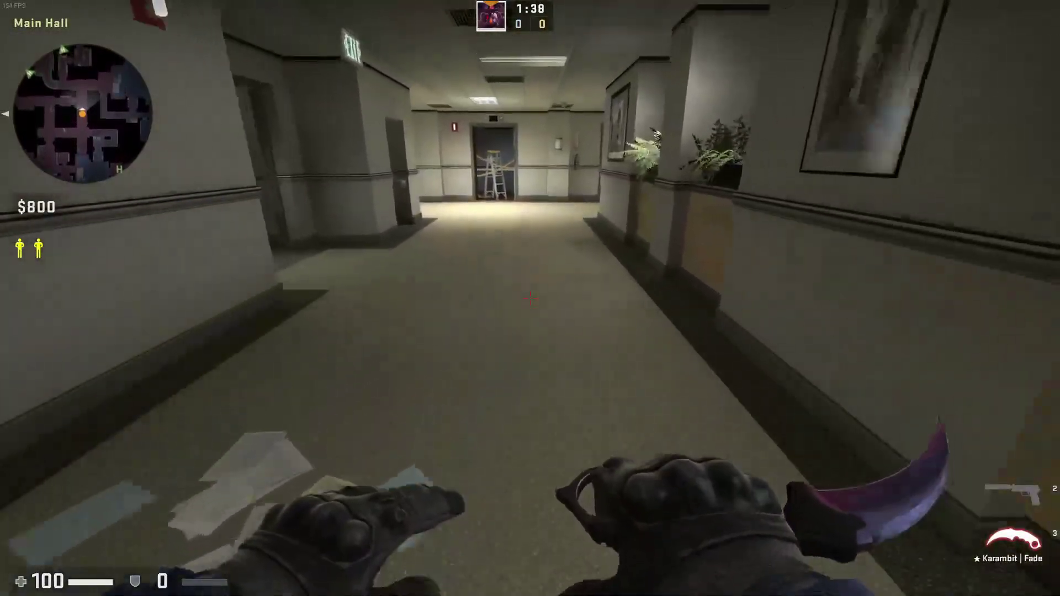
key(w)
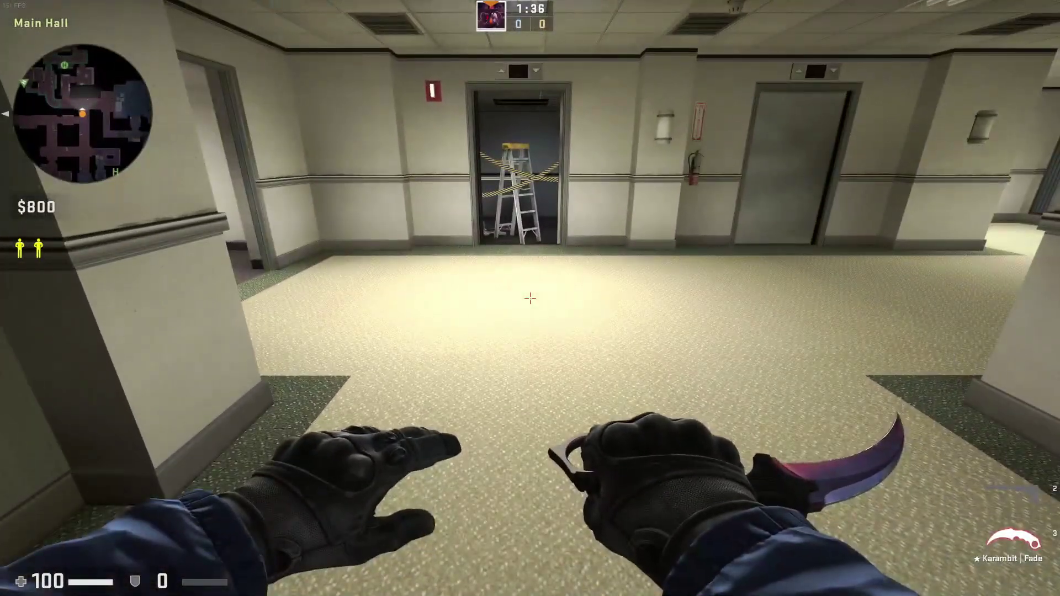
- Walk from the elevators through the back way to the main hall while inspecting the equipped Karambit
key(w)
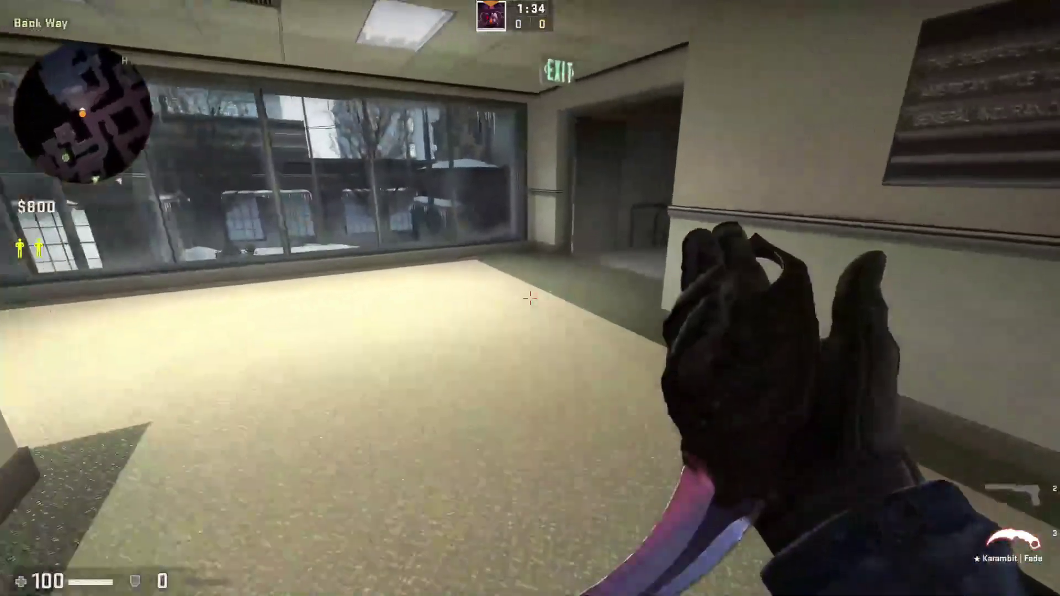
key(w)
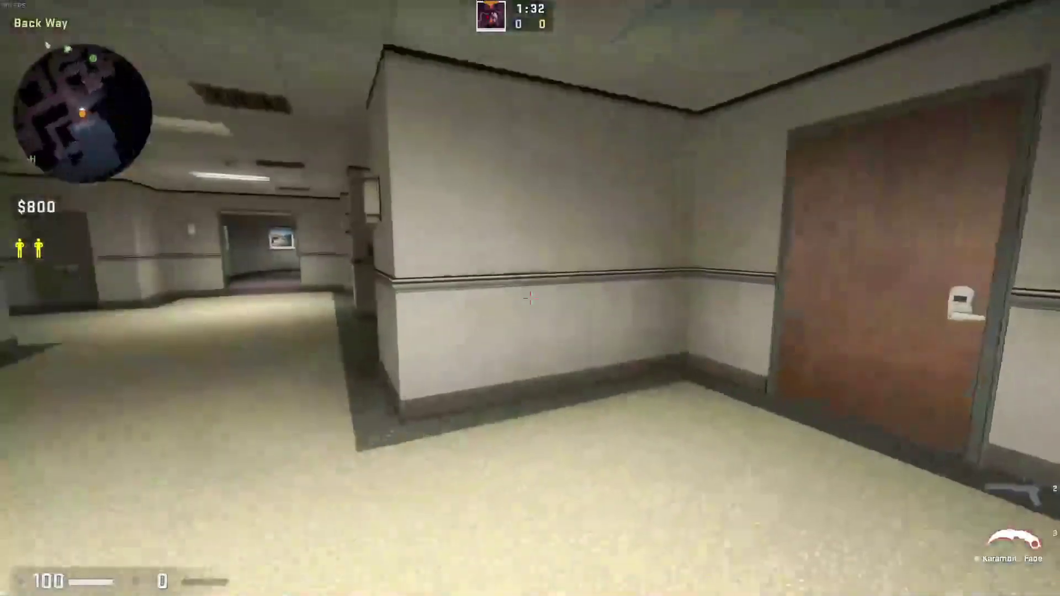
key(w)
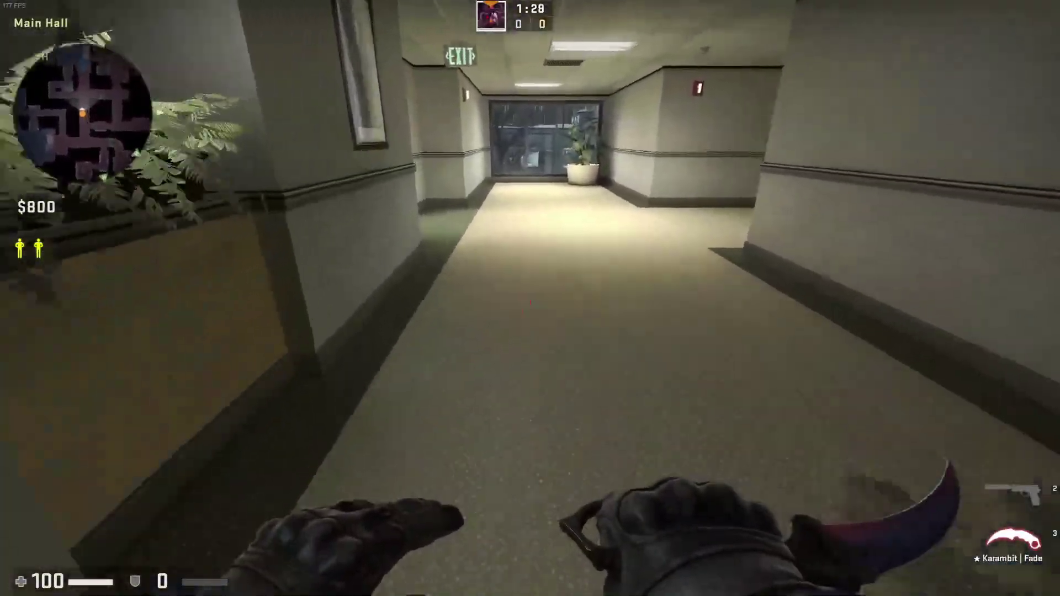
- Leave the match for the main menu, dismiss the legacy version notice and quit the game to the desktop
key(Escape)
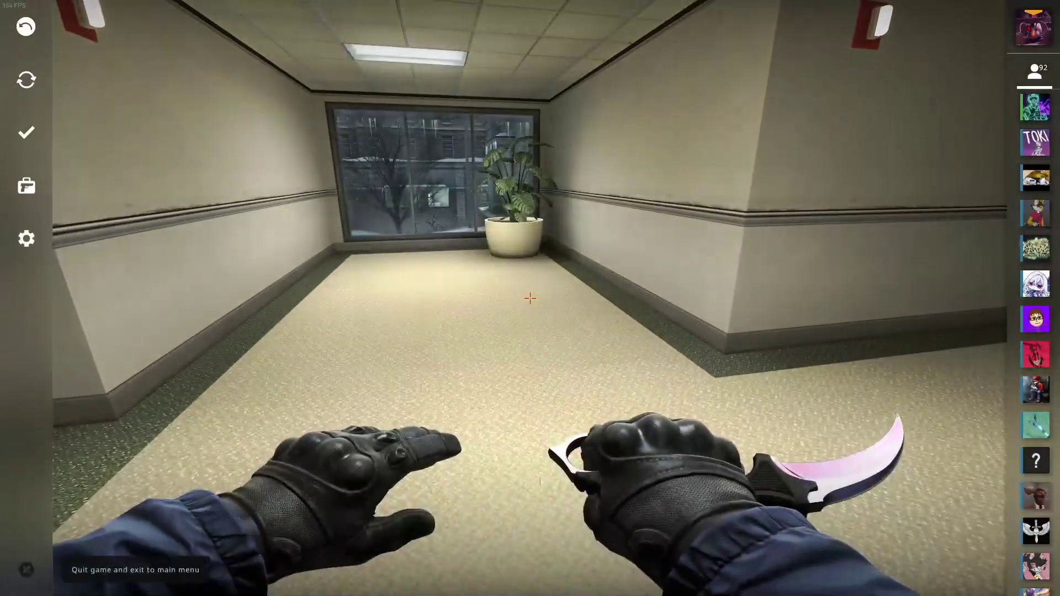
click(26, 570)
click(607, 333)
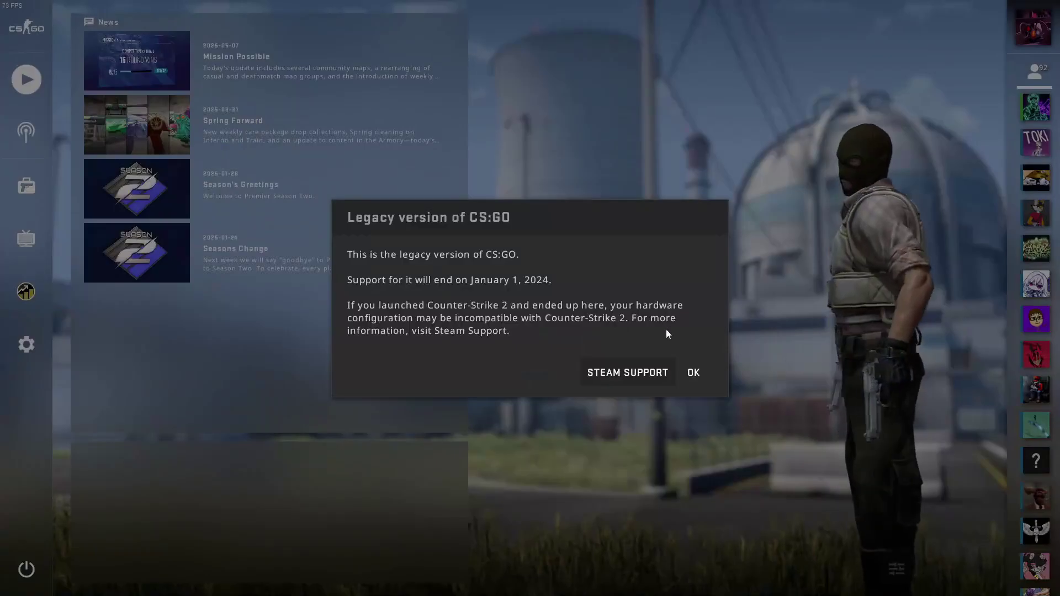
click(691, 373)
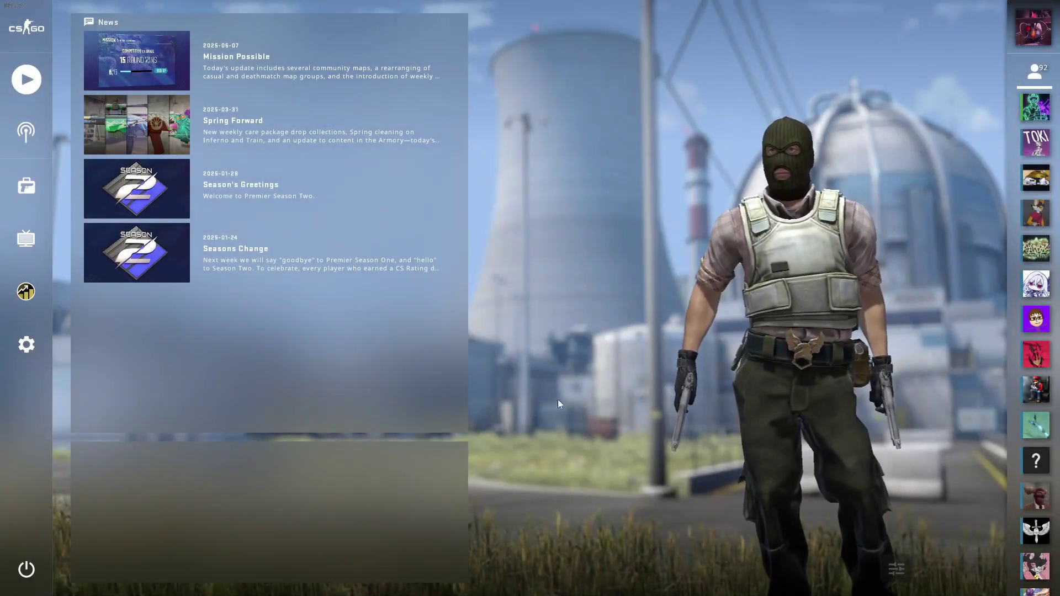
click(26, 570)
click(574, 334)
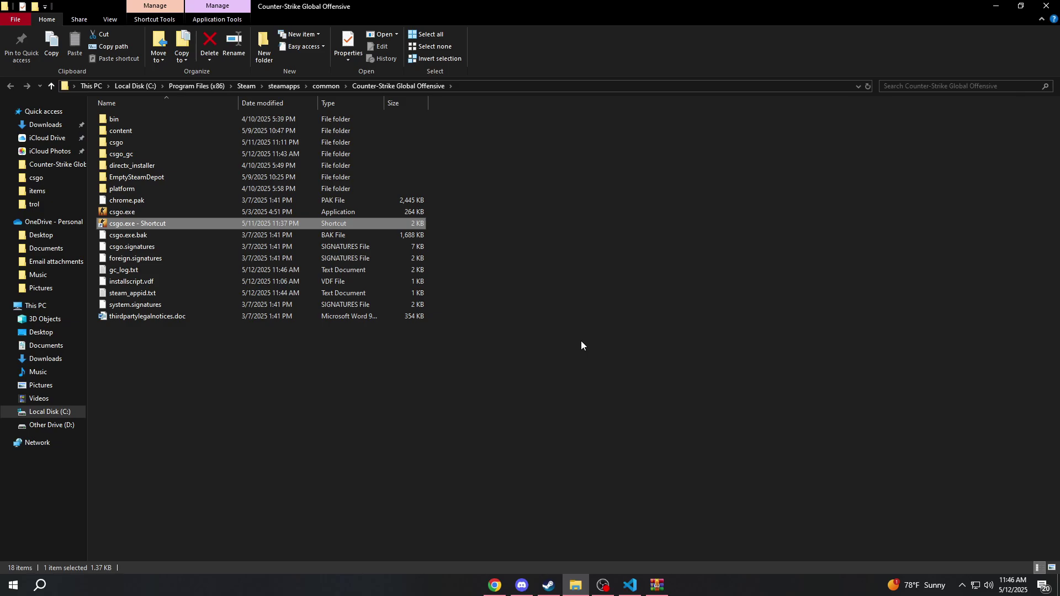
- Switch to VS Code and review the item template and the quality, rarity and weapon ID lists in csgogc skin stuff.txt
click(630, 585)
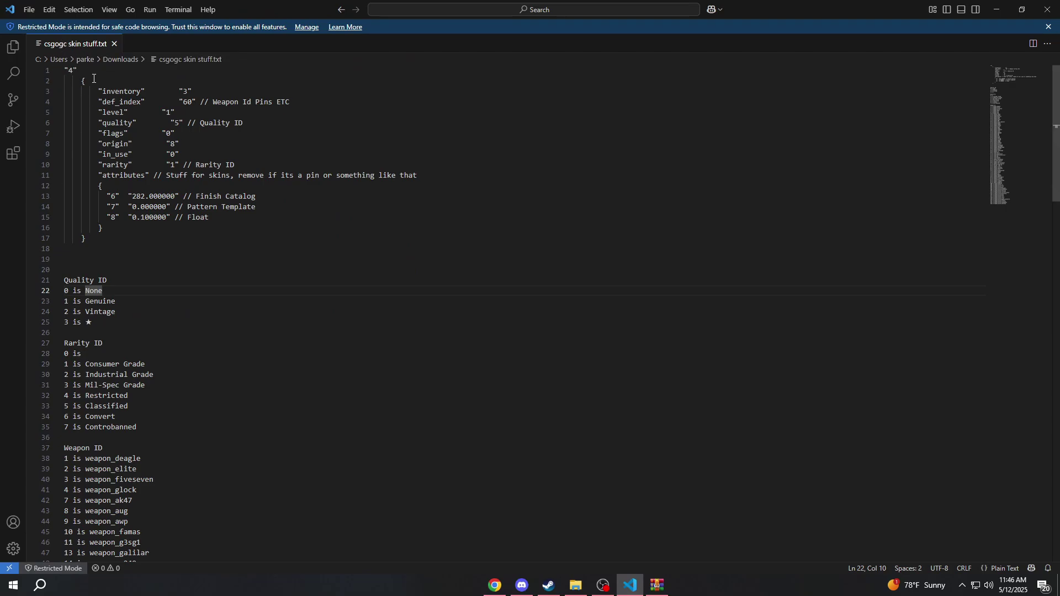
scroll(123, 198, down, 15)
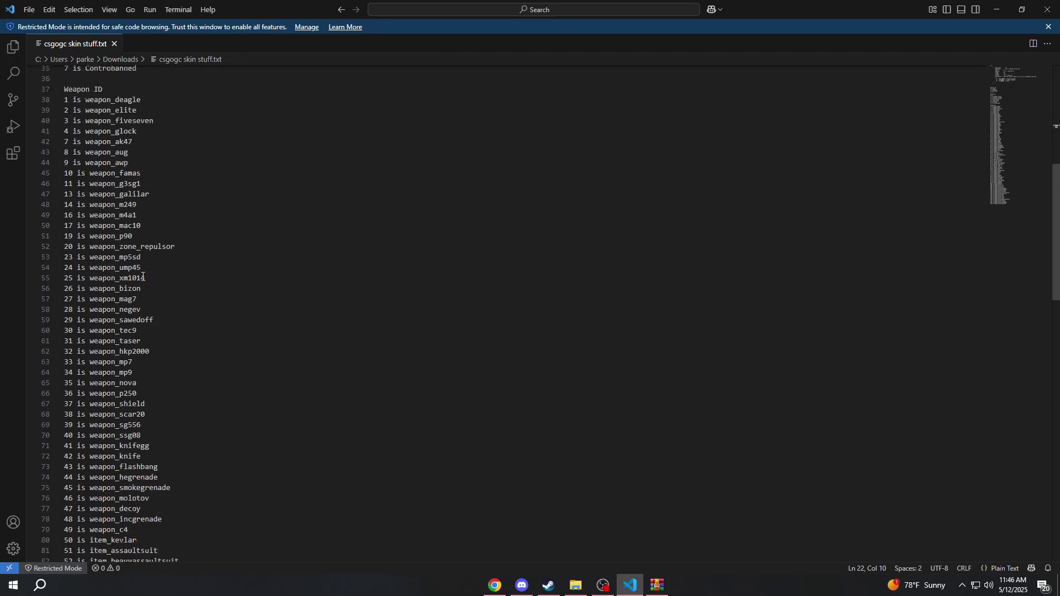
scroll(131, 223, up, 15)
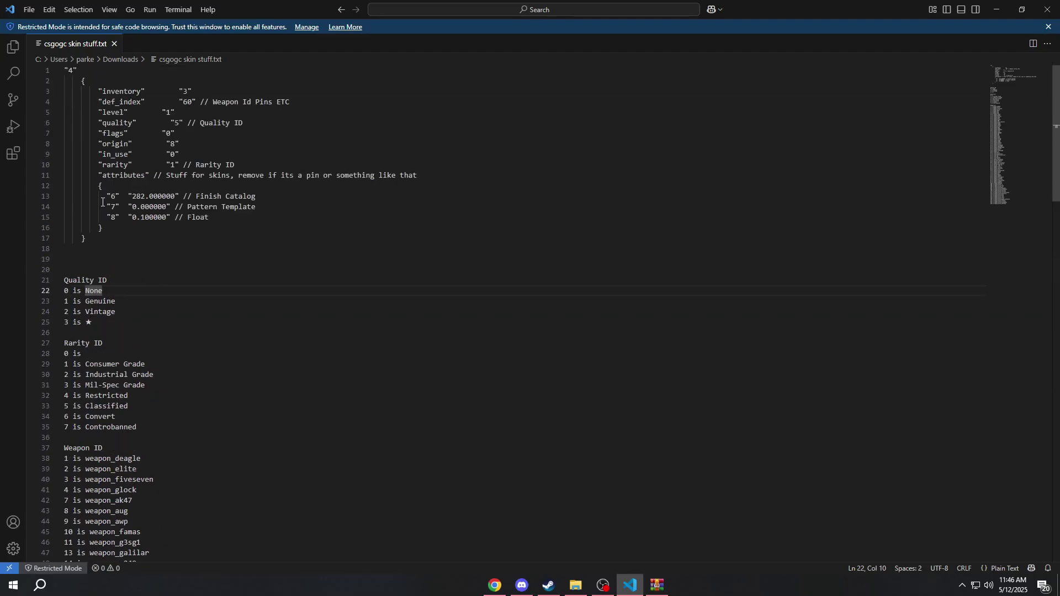
click(996, 10)
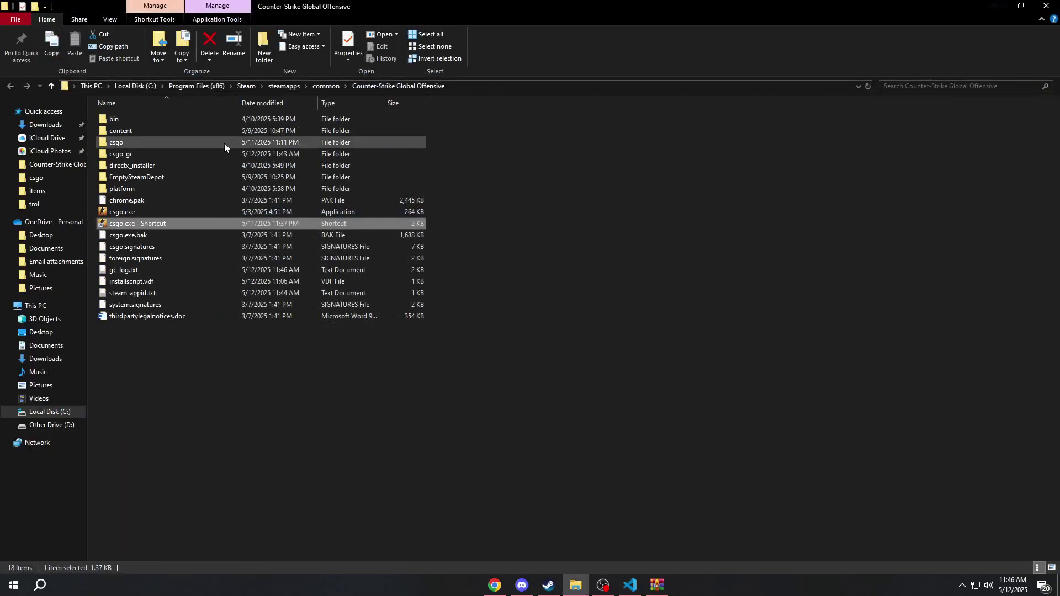
- Open inventory.txt from the csgo_gc folder in VS Code and return to File Explorer
double_click(113, 154)
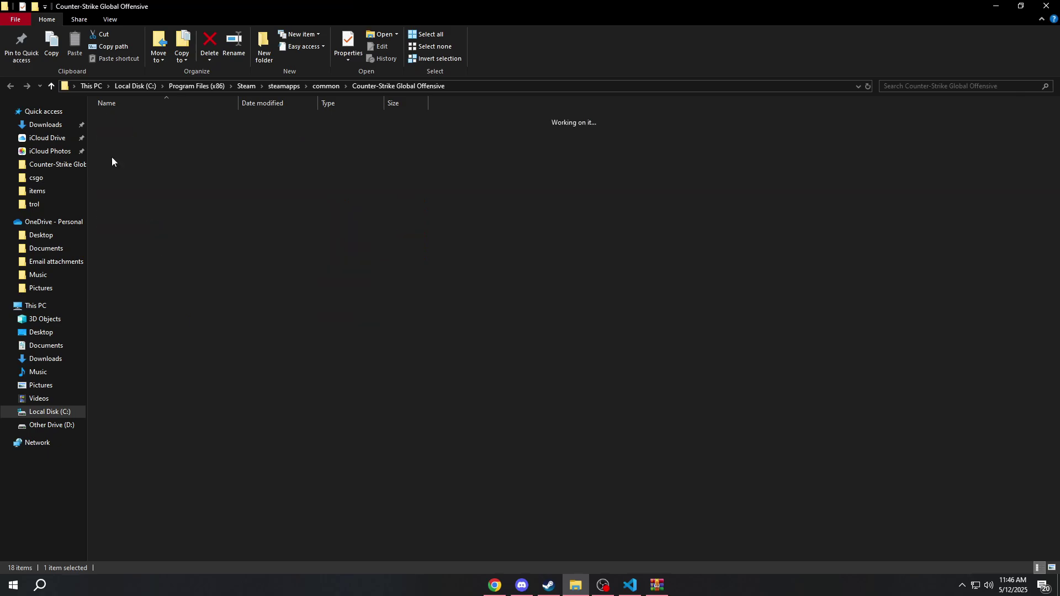
right_click(126, 143)
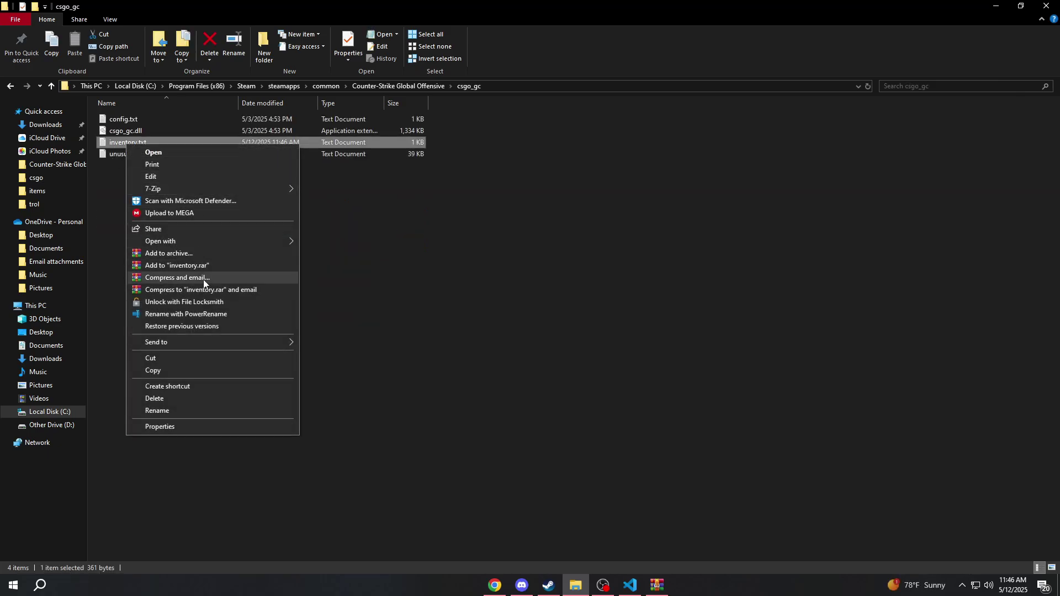
mouse_move(248, 242)
click(346, 270)
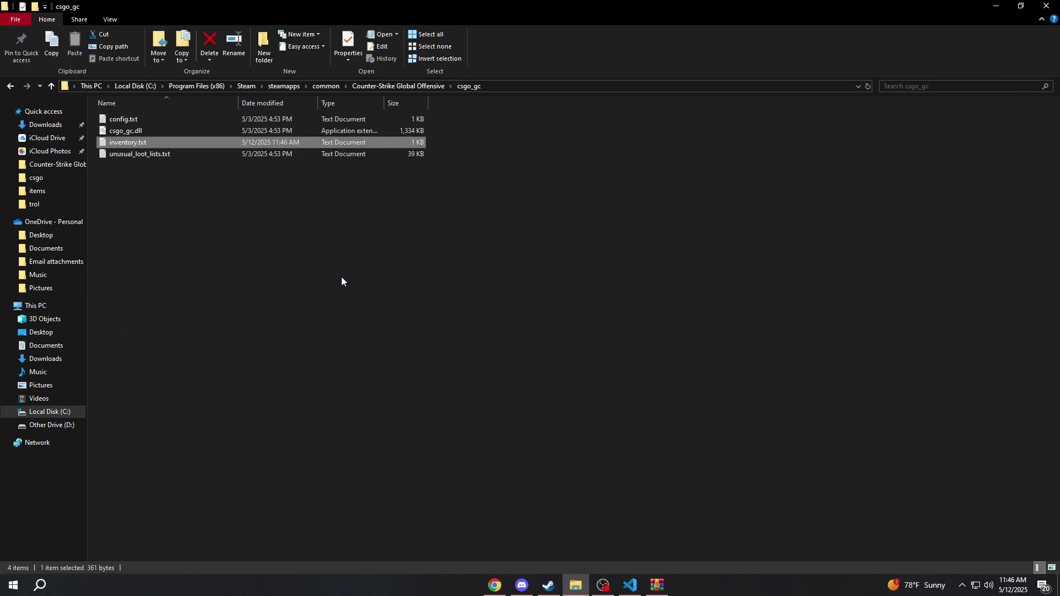
click(996, 10)
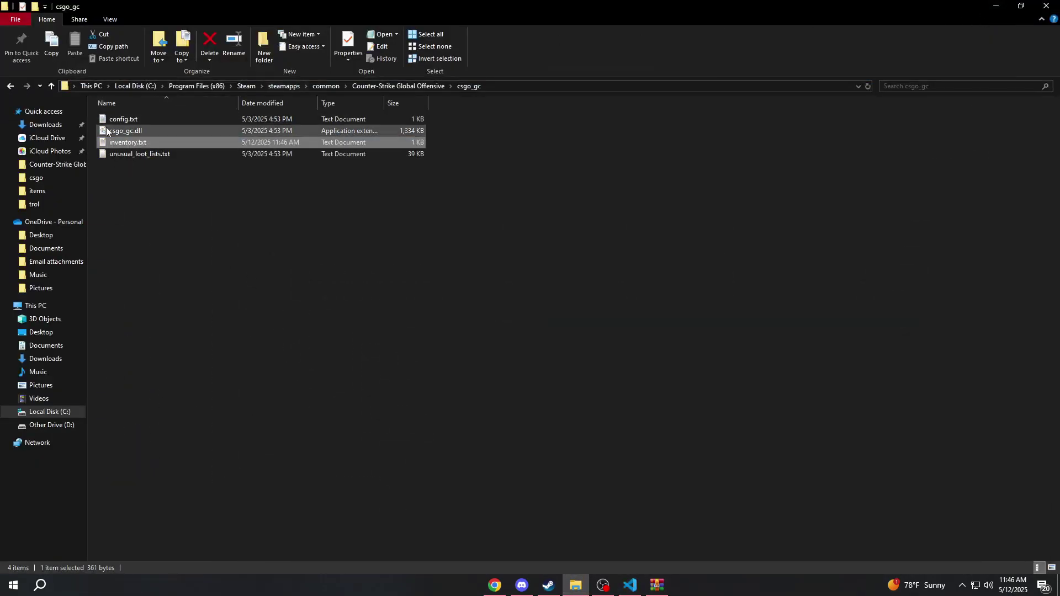
- Open config.txt from the csgo_gc folder, examine its rank, commendation and player level settings, and close it
click(118, 120)
double_click(118, 120)
drag(387, 175, 328, 219)
click(402, 329)
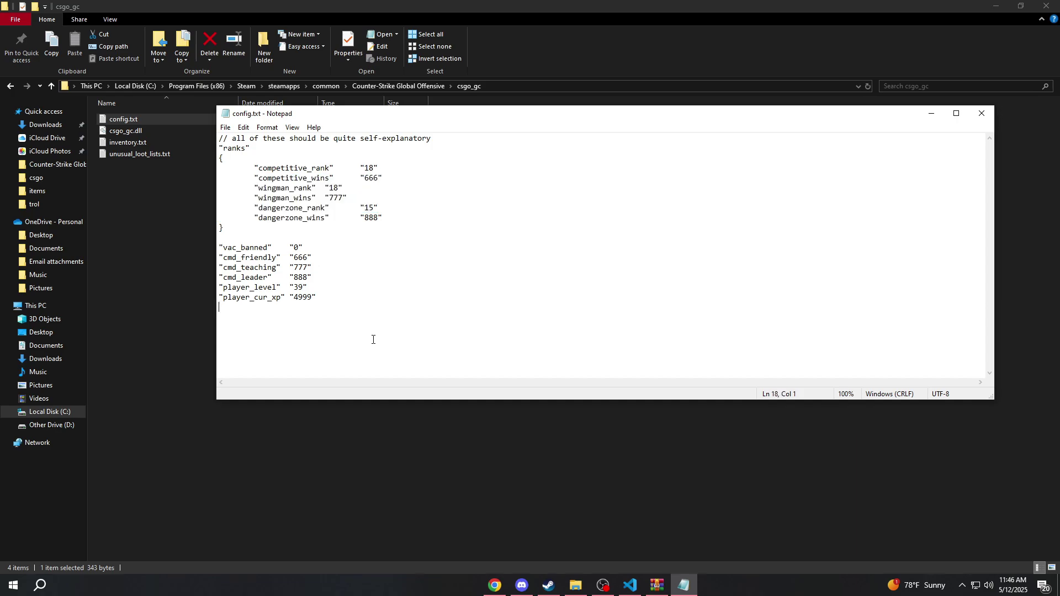
drag(380, 350, 232, 268)
click(293, 287)
click(982, 113)
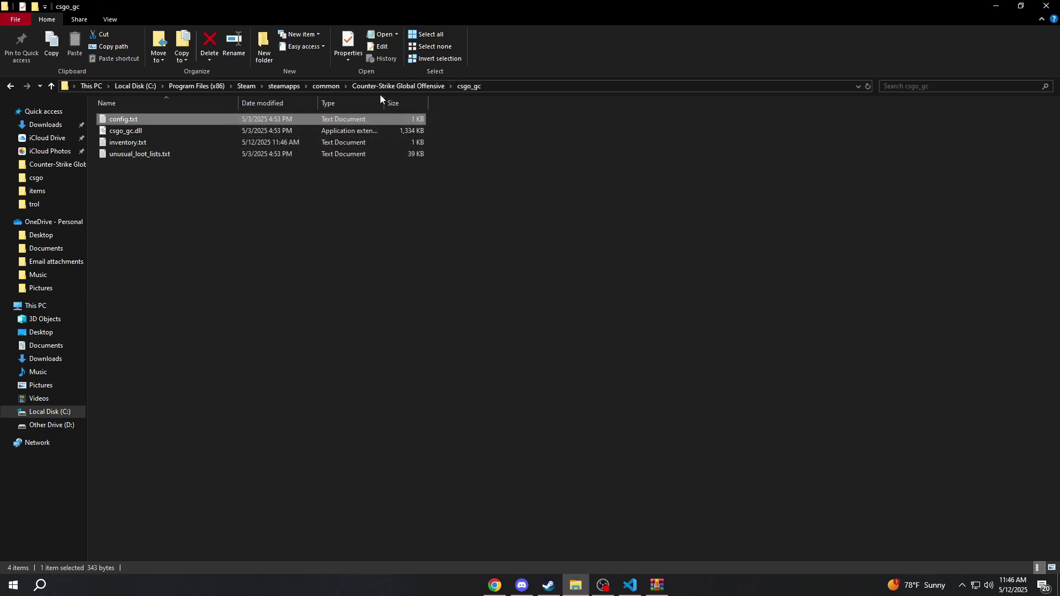
- Open items_game.txt from the game's csgo\scripts\items folder in VS Code
click(402, 87)
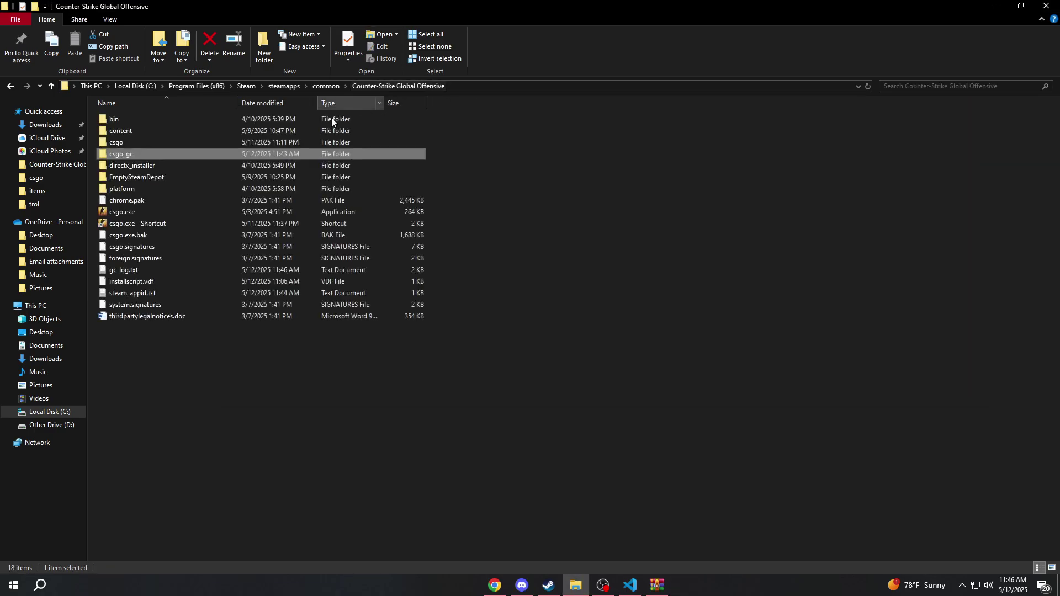
click(136, 145)
double_click(136, 144)
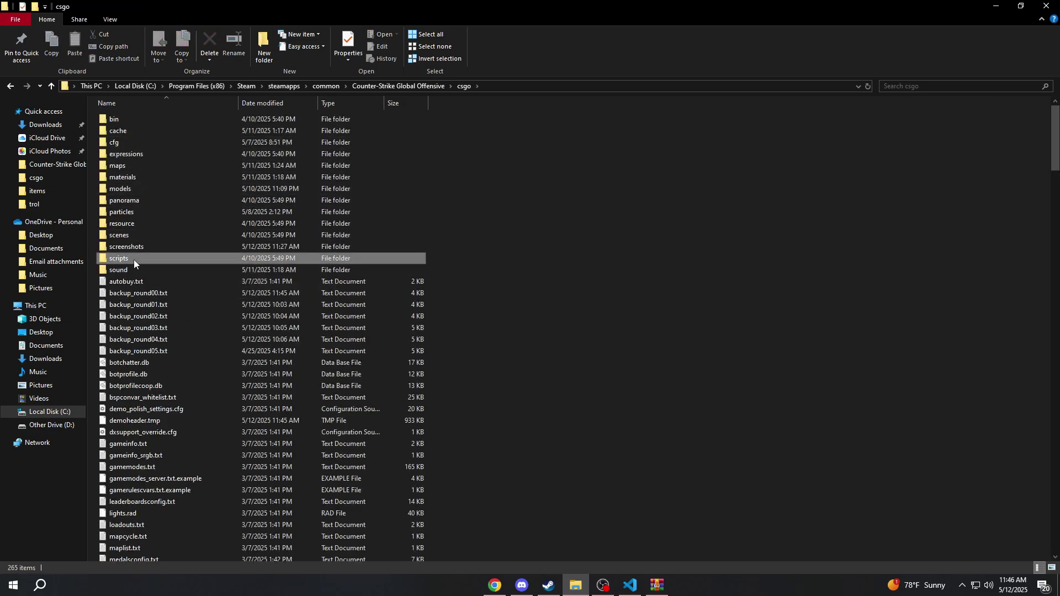
double_click(134, 260)
double_click(148, 142)
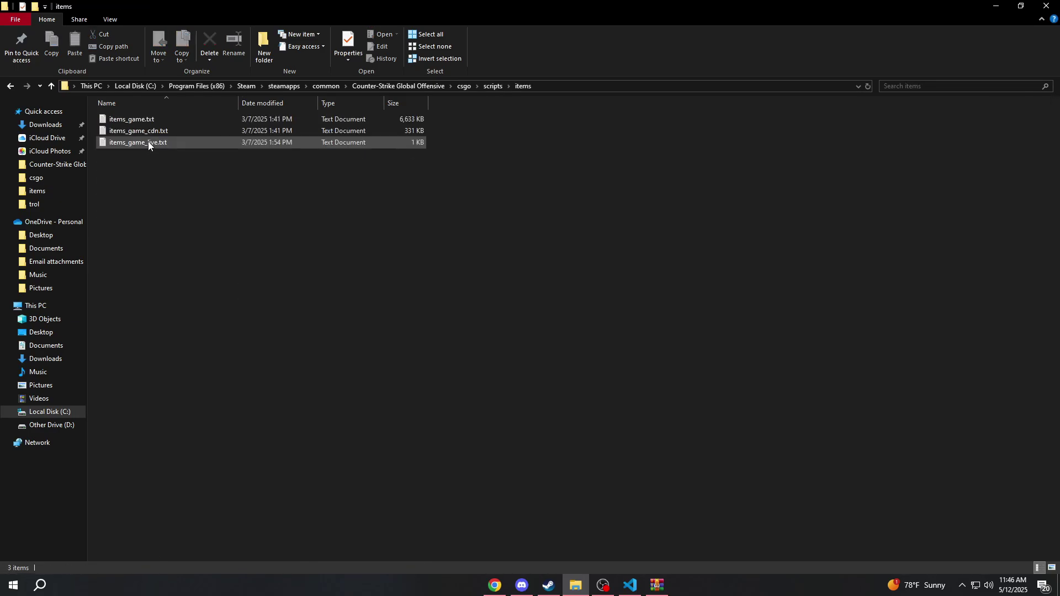
right_click(154, 124)
right_click(142, 121)
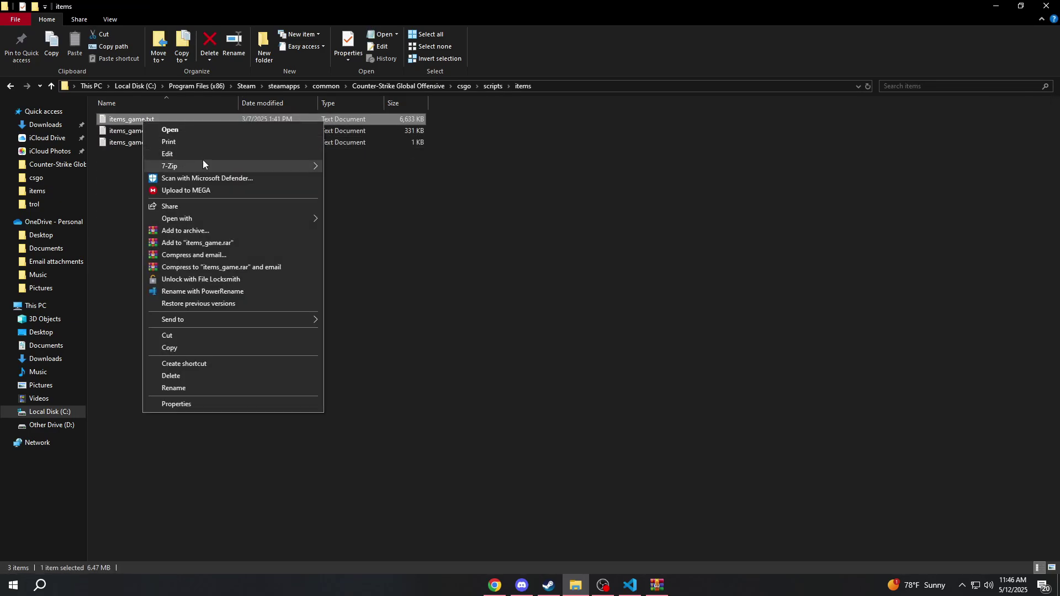
mouse_move(270, 219)
click(349, 241)
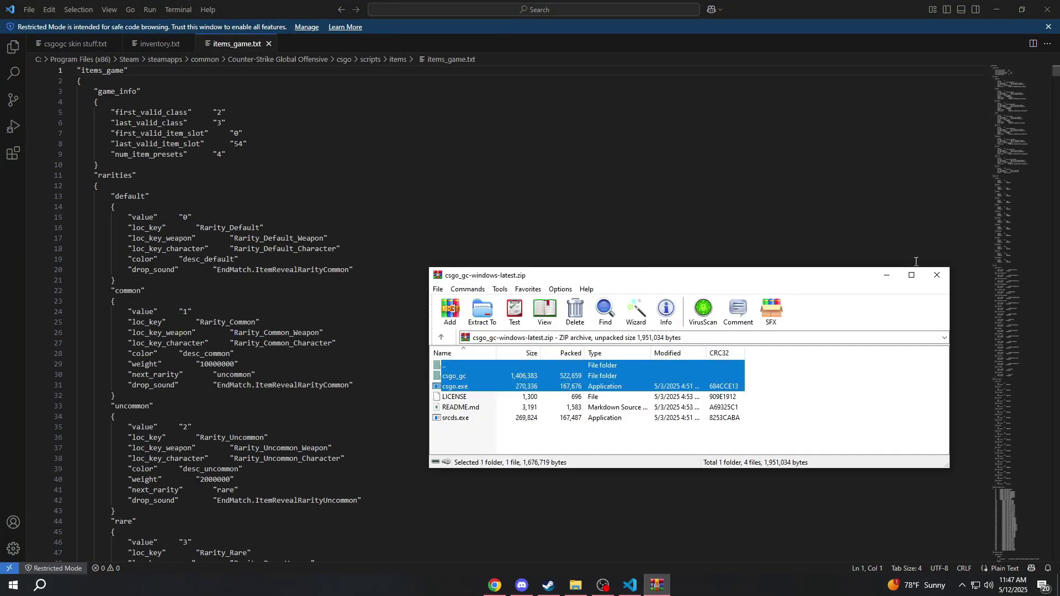
- Copy the template item block from csgogc skin stuff.txt and paste it after item "2" in inventory.txt
click(87, 46)
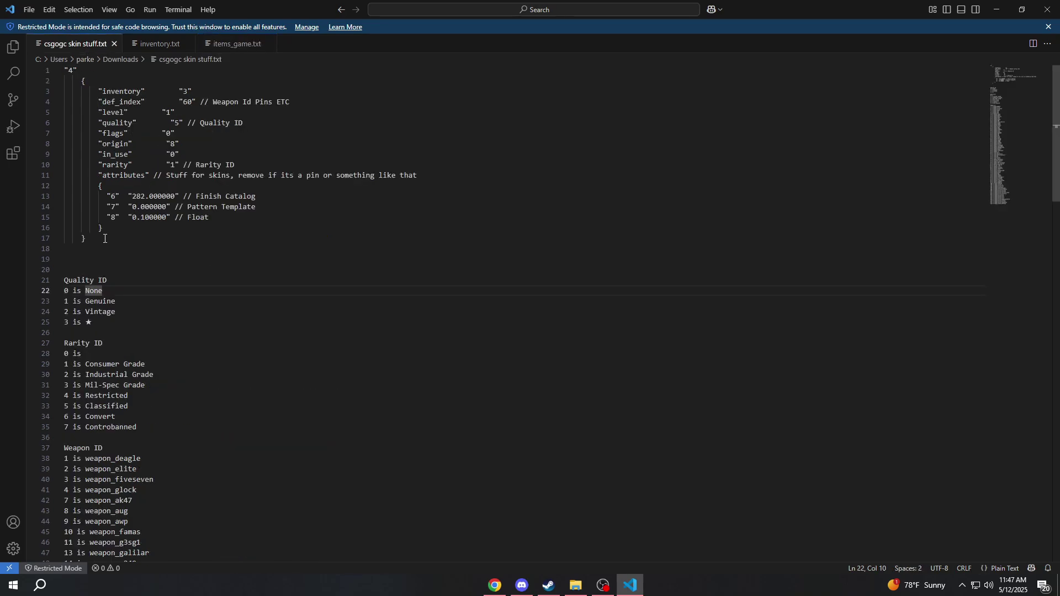
drag(100, 237, 64, 70)
key(ctrl+c)
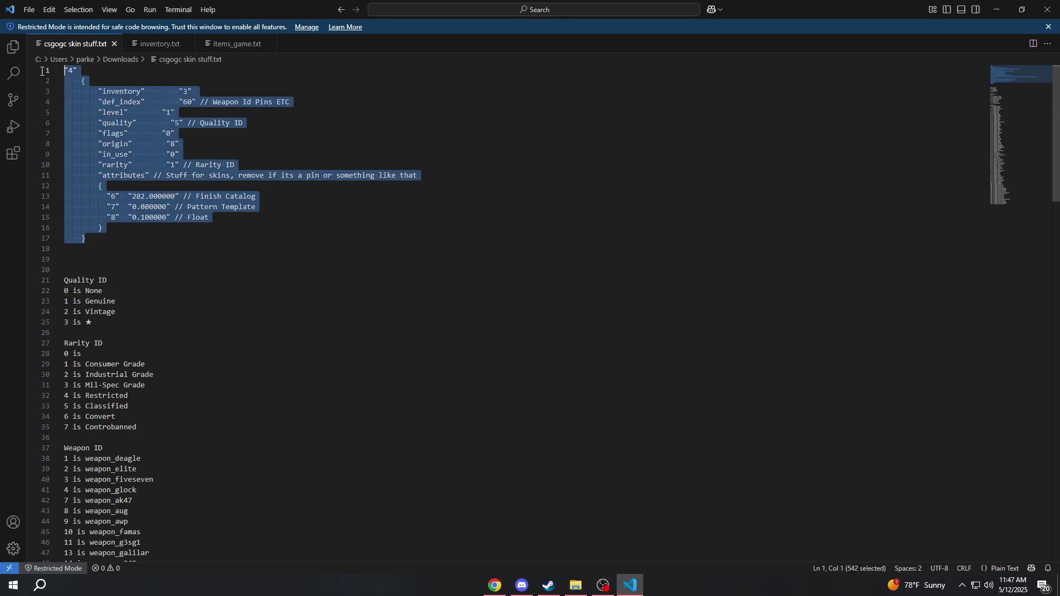
click(157, 43)
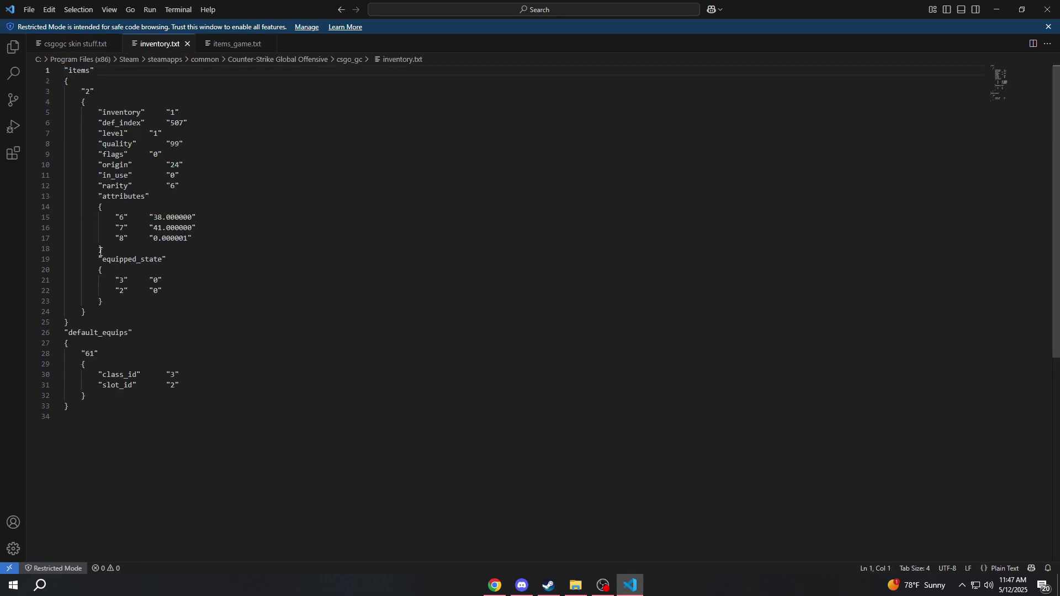
click(88, 311)
key(Return)
key(ctrl+v)
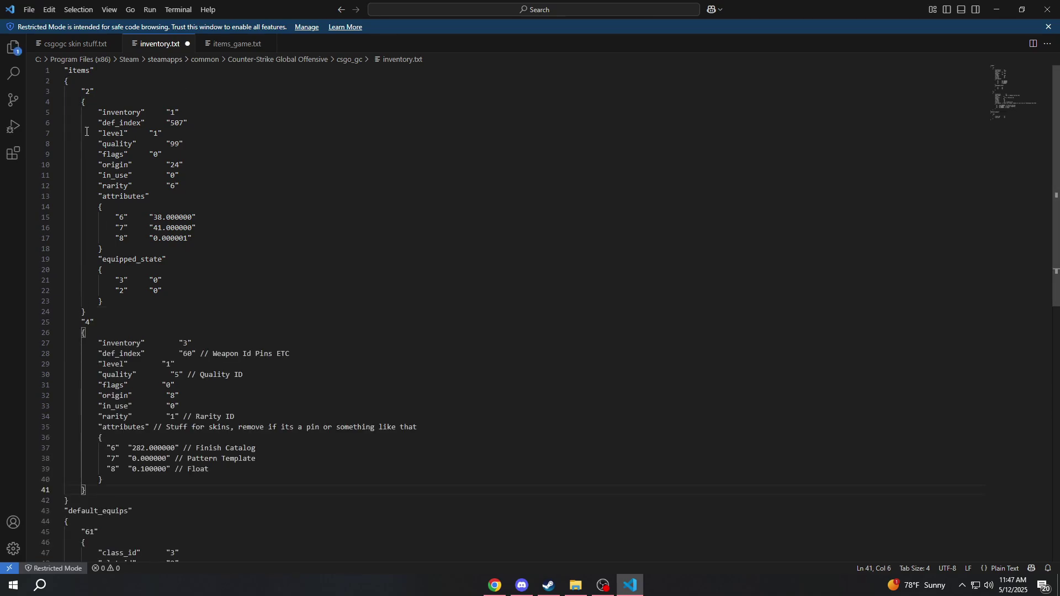
- Renumber the pasted item block to "3" and set its inventory value to "2"
drag(95, 92, 81, 90)
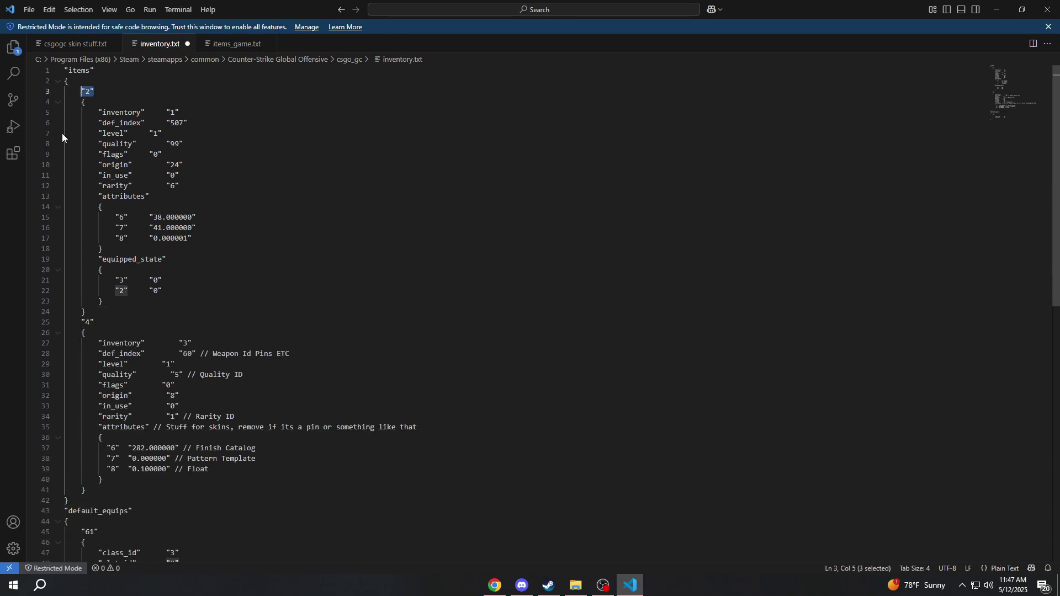
click(86, 322)
key(shift+Right)
text(3)
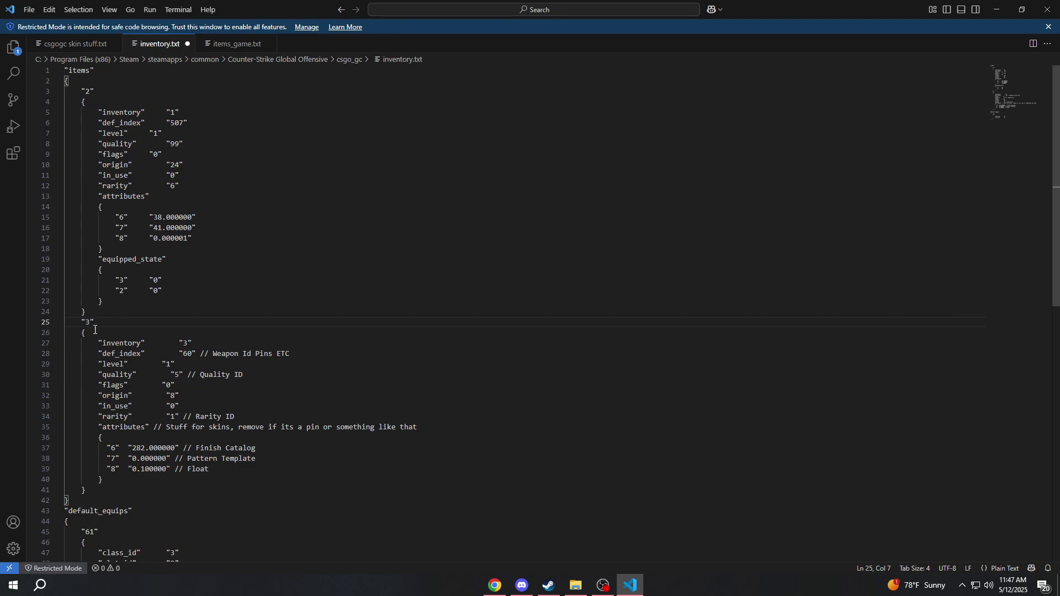
drag(95, 323, 82, 323)
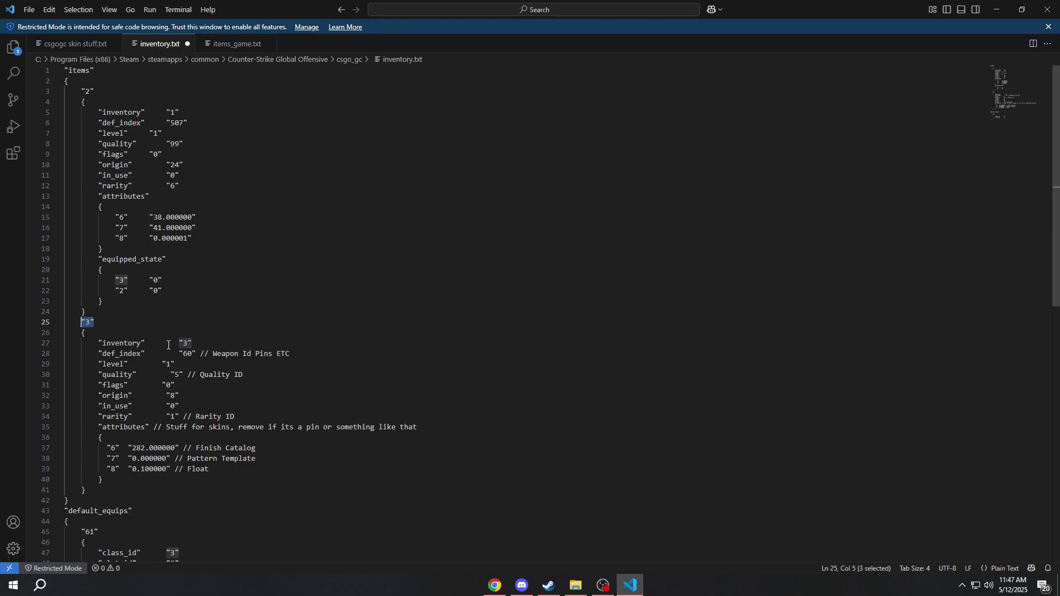
drag(181, 346, 187, 345)
text(2)
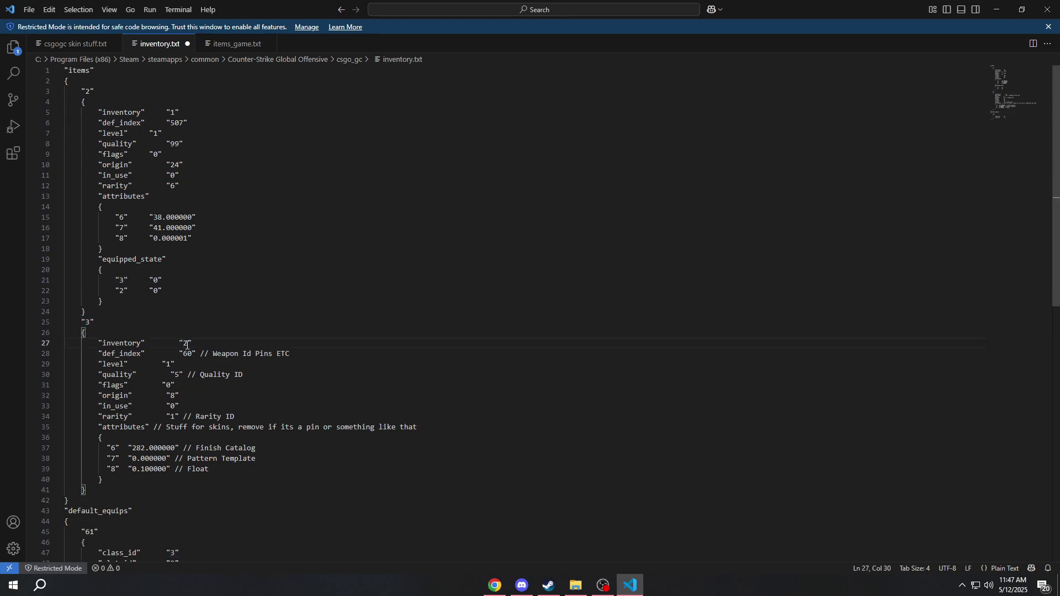
- Delete the attributes section, including its finish, pattern and float lines, from item "3"
drag(105, 481, 4, 430)
key(BackSpace)
key(BackSpace)
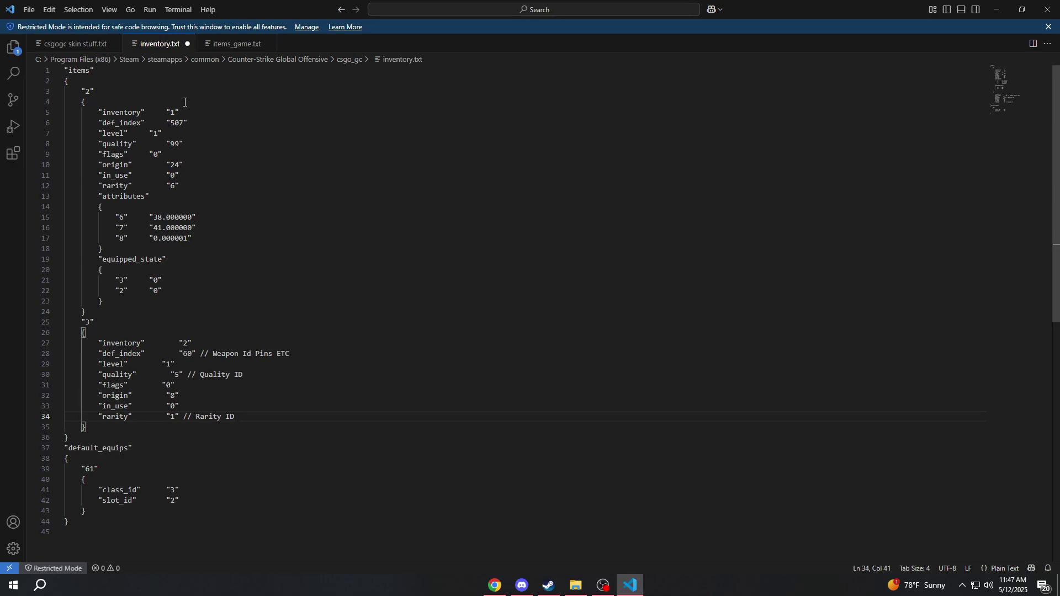
- Find item "4015" in items_game.txt and copy its ID into the def_index of item "3" in inventory.txt
click(234, 44)
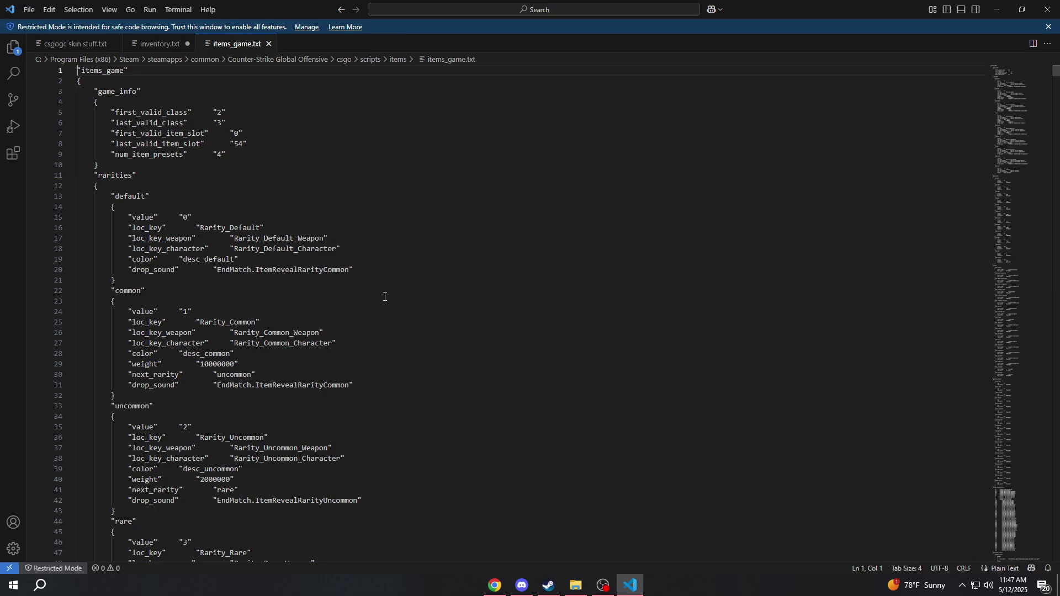
key(ctrl+f)
text(4015)
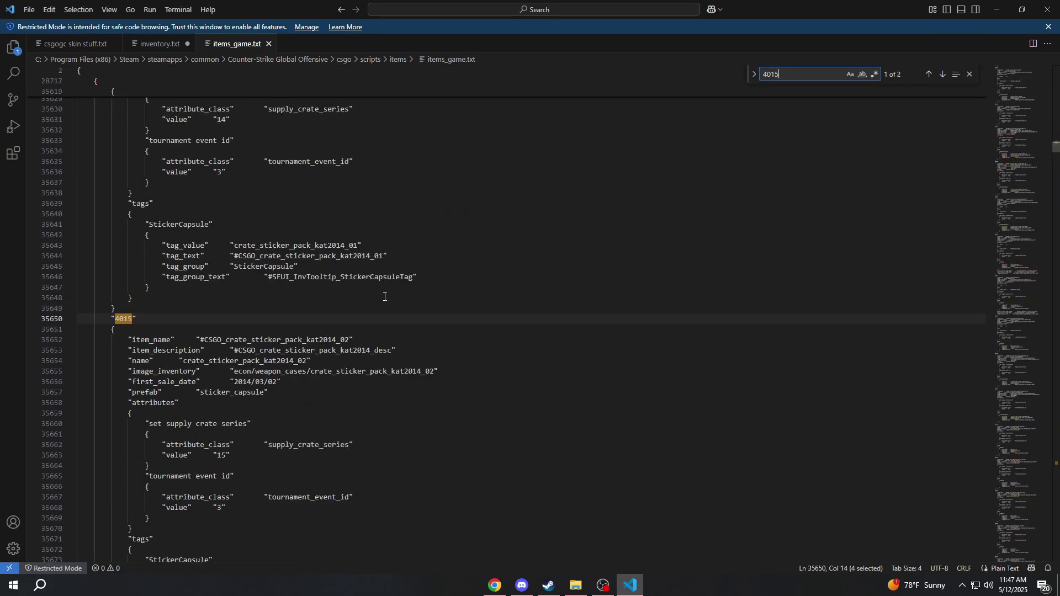
click(133, 320)
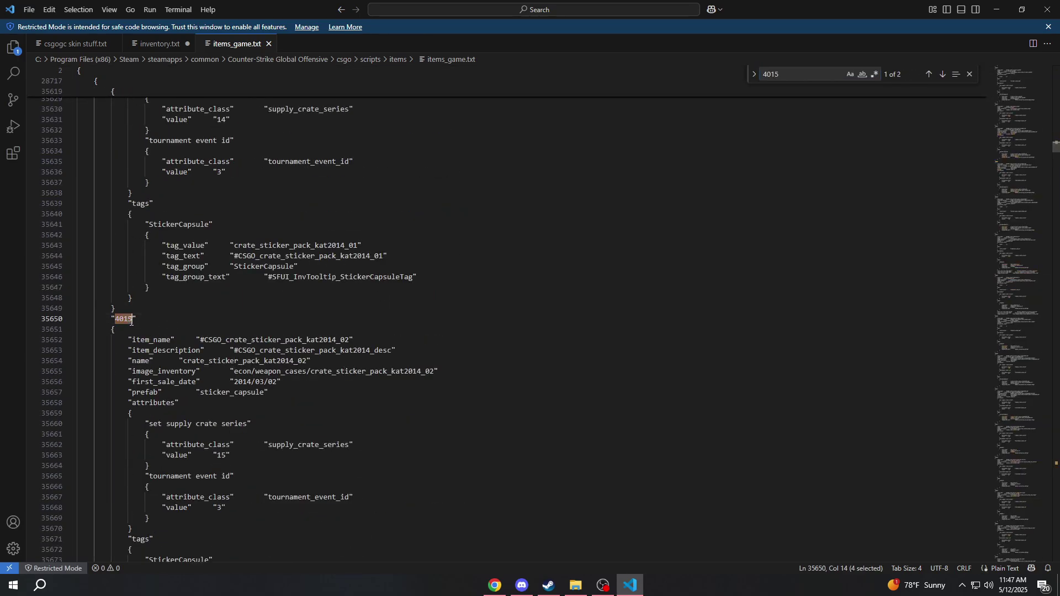
double_click(128, 319)
key(ctrl+c)
click(166, 45)
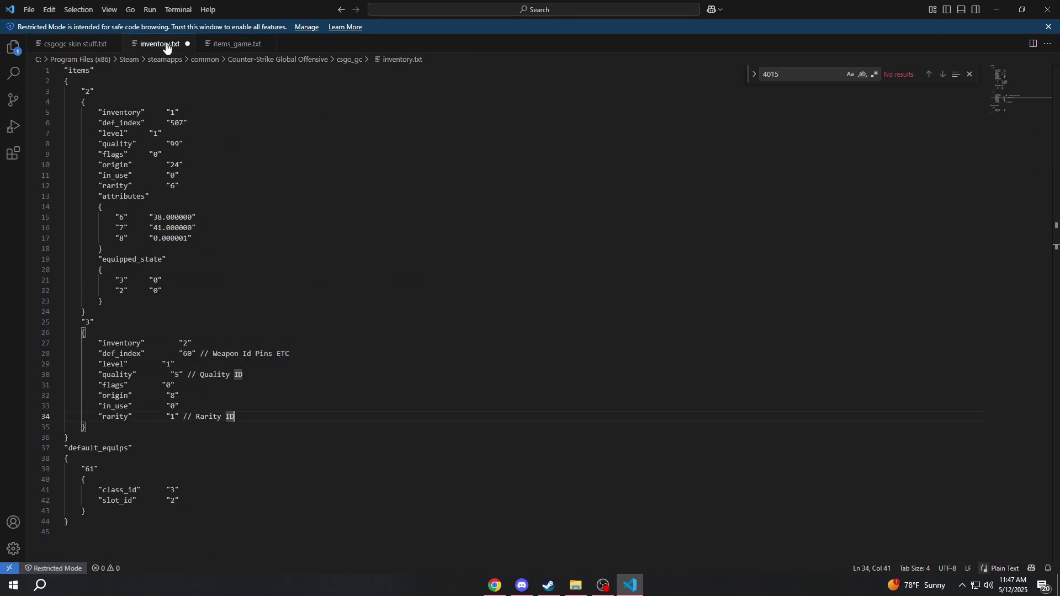
double_click(185, 354)
key(ctrl+v)
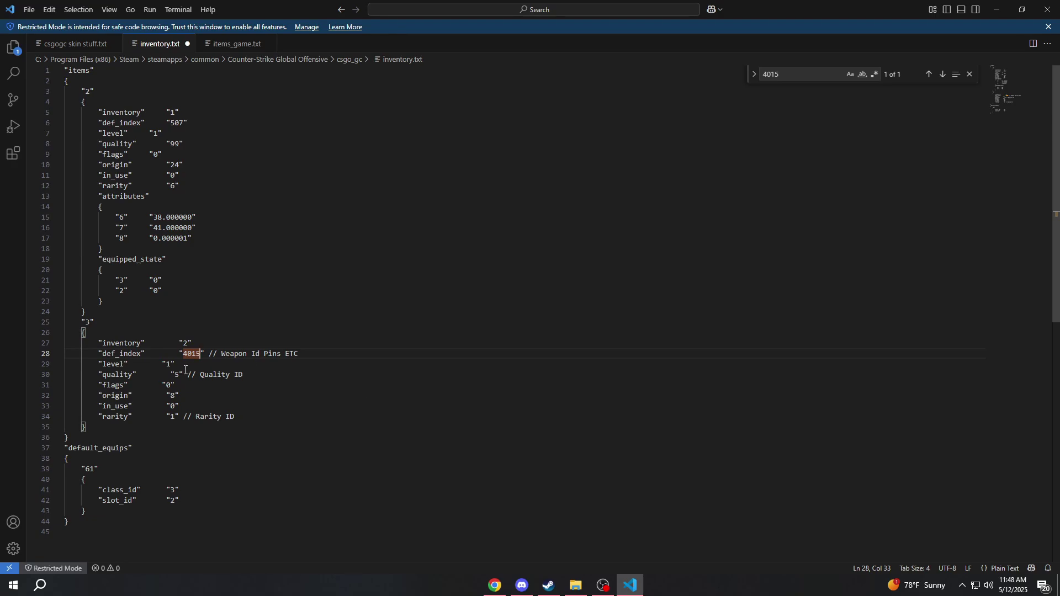
- Check the Quality ID list in csgogc skin stuff.txt and set the quality of item "3" in inventory.txt to "2"
click(75, 45)
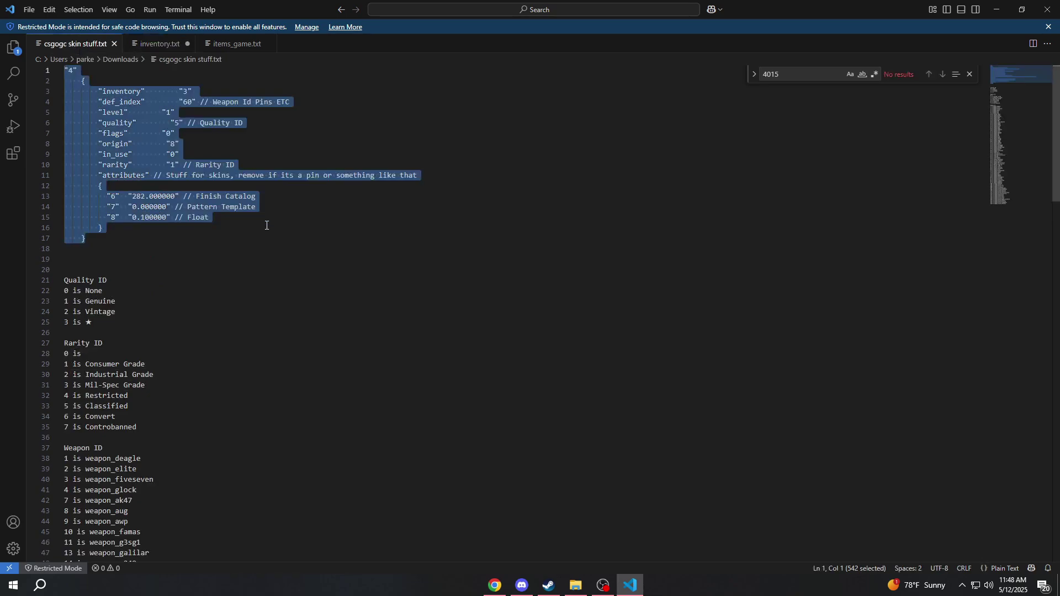
click(260, 289)
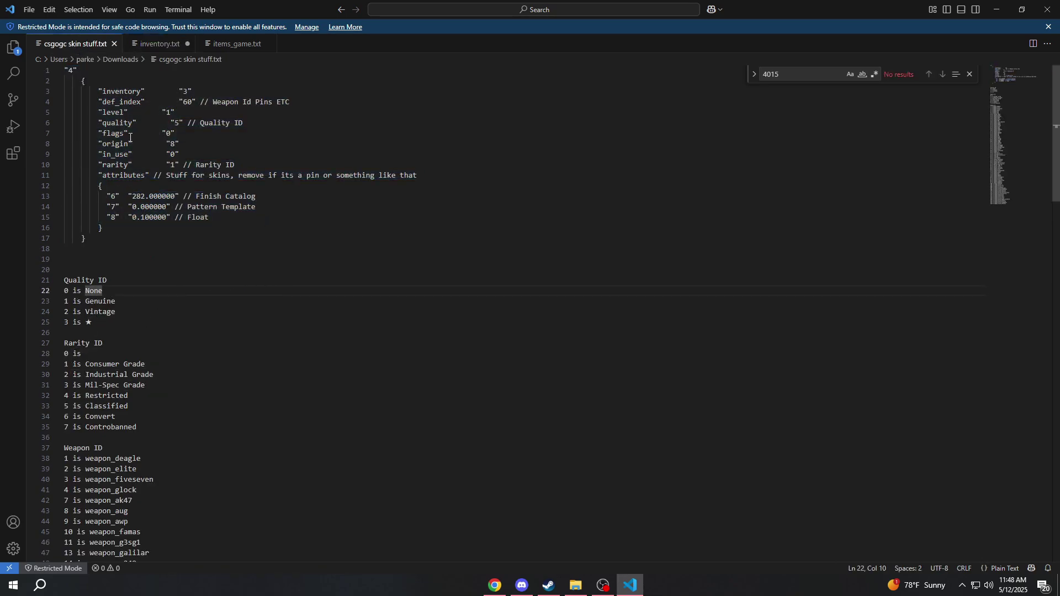
click(157, 40)
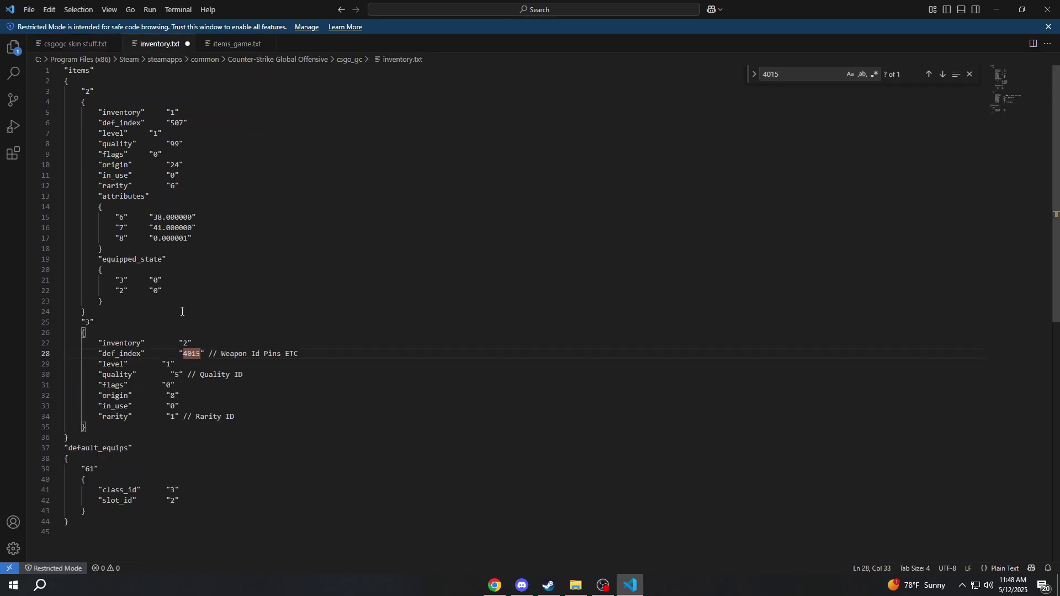
double_click(176, 375)
text(2)
- Check the Rarity ID list in csgogc skin stuff.txt, set the rarity of item "3" to "7" and save inventory.txt
key(ctrl+Page_Up)
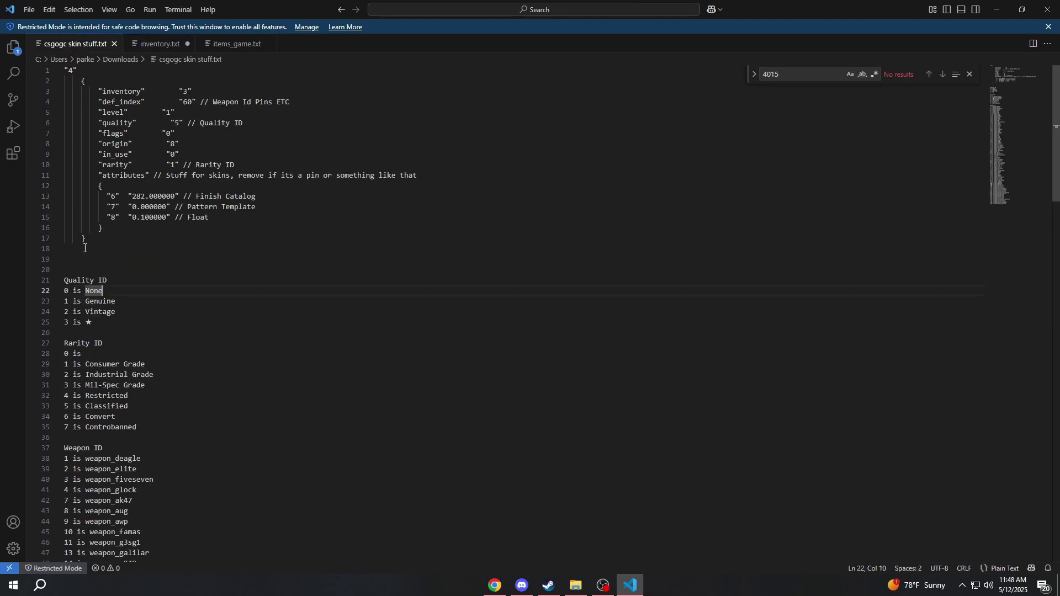
click(149, 43)
double_click(173, 419)
text(7)
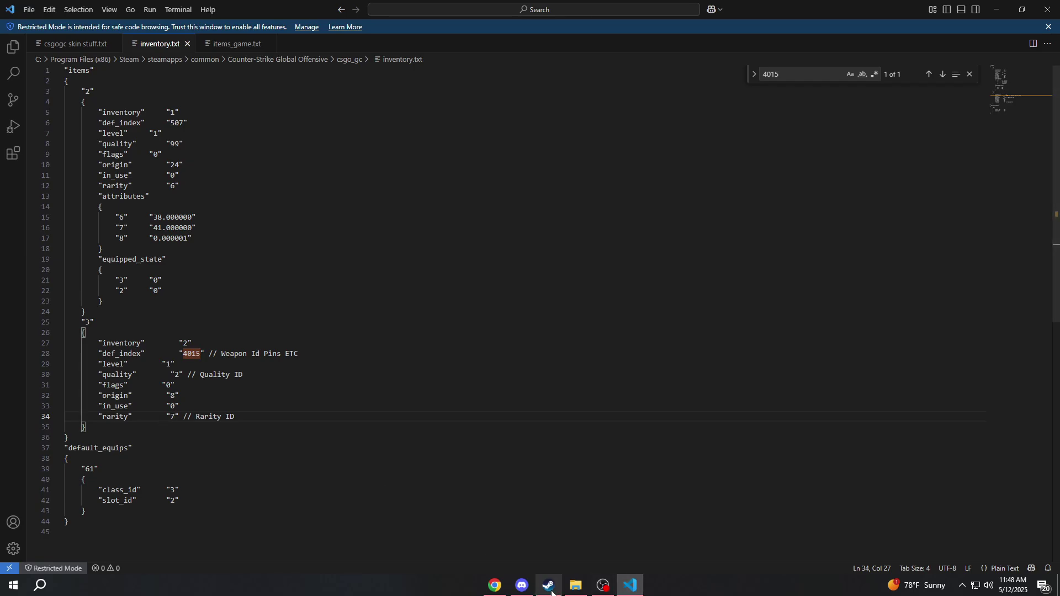
- Launch CS:GO from csgo.exe - Shortcut in the Counter-Strike Global Offensive folder, dismiss the legacy version notice and open the inventory
click(576, 585)
click(416, 87)
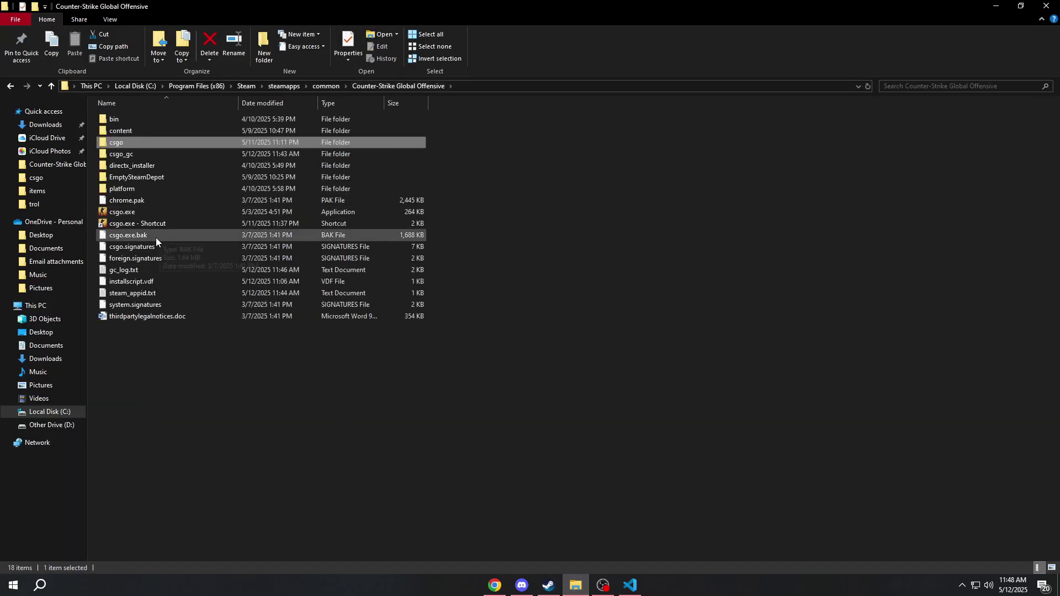
double_click(163, 224)
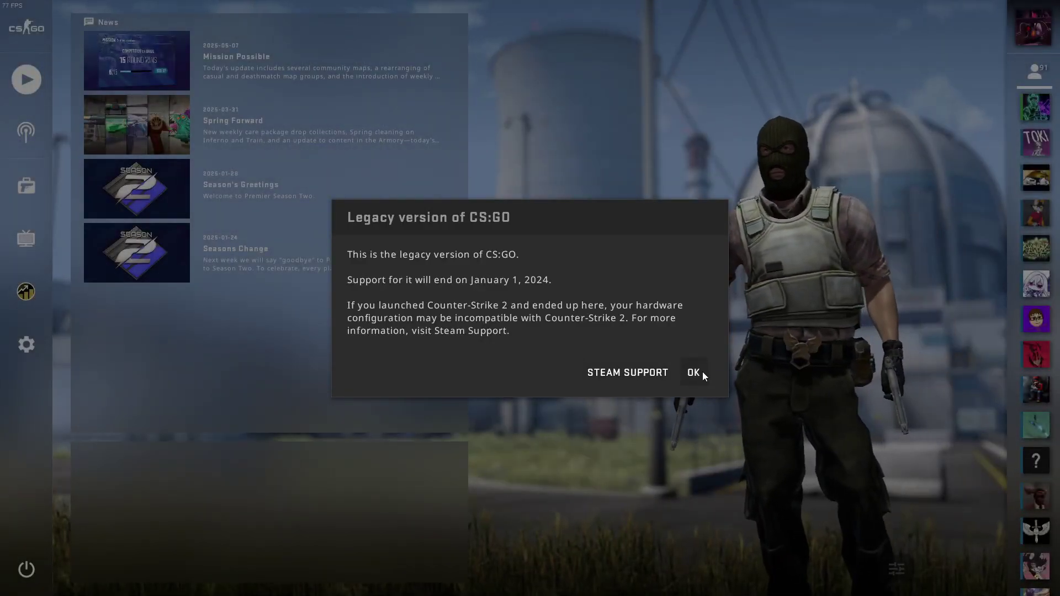
click(702, 372)
click(29, 188)
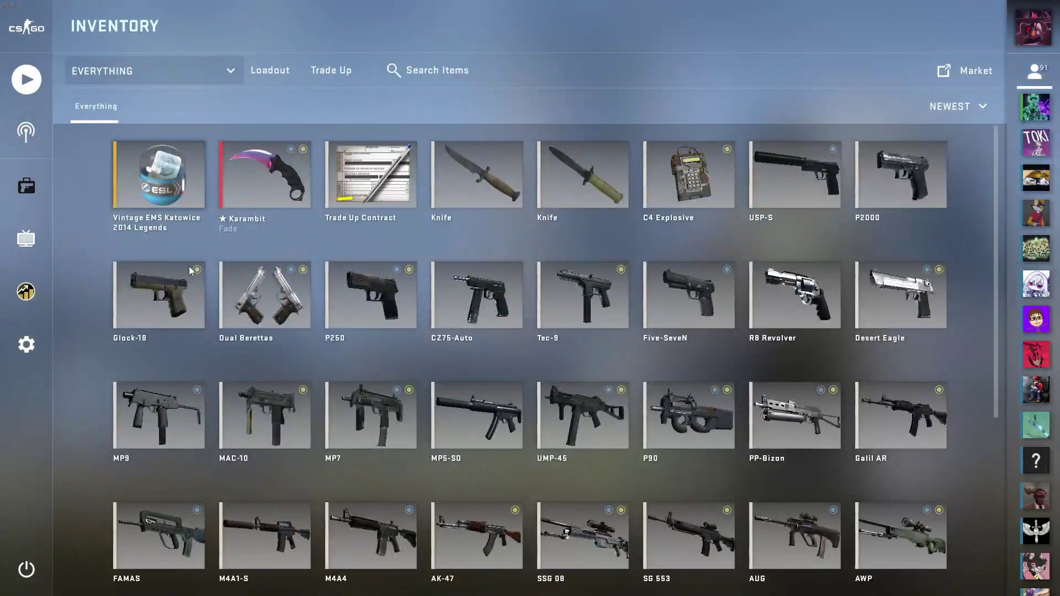
- Unlock the Vintage EMS Katowice 2014 Legends container from the inventory
mouse_move(182, 170)
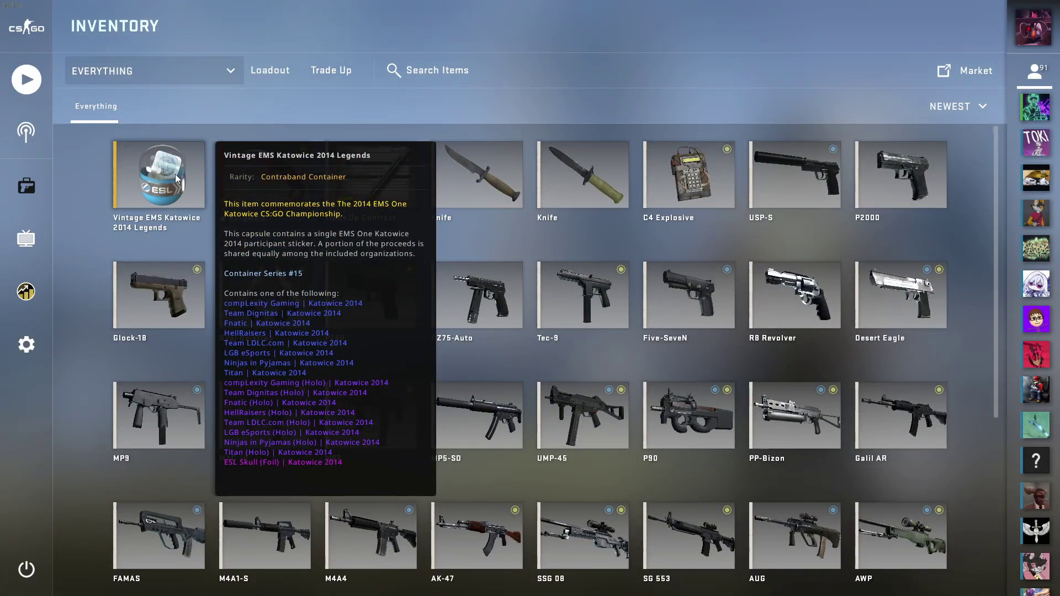
click(174, 174)
click(233, 184)
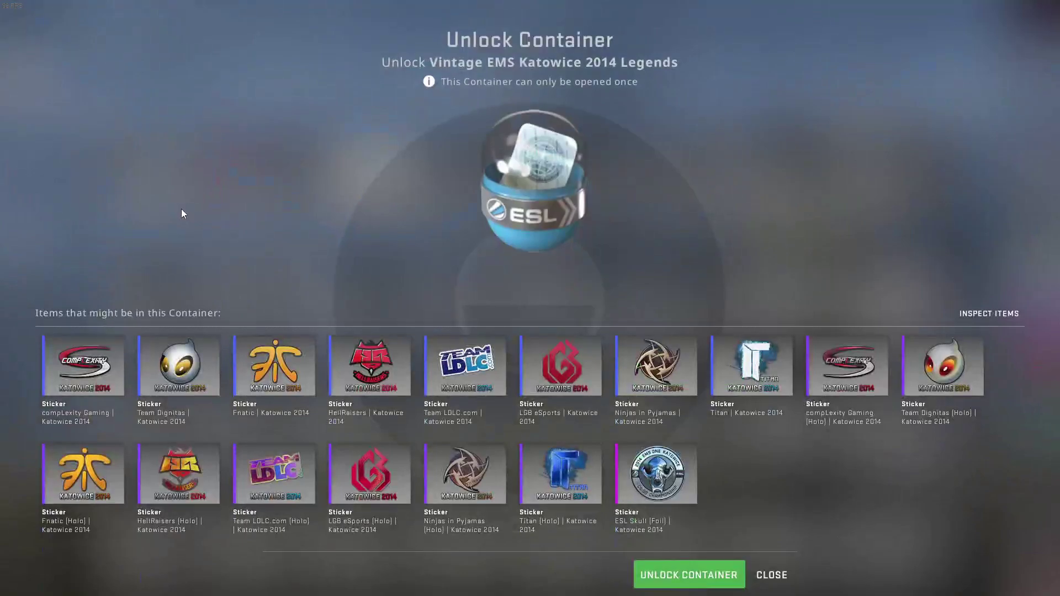
click(662, 580)
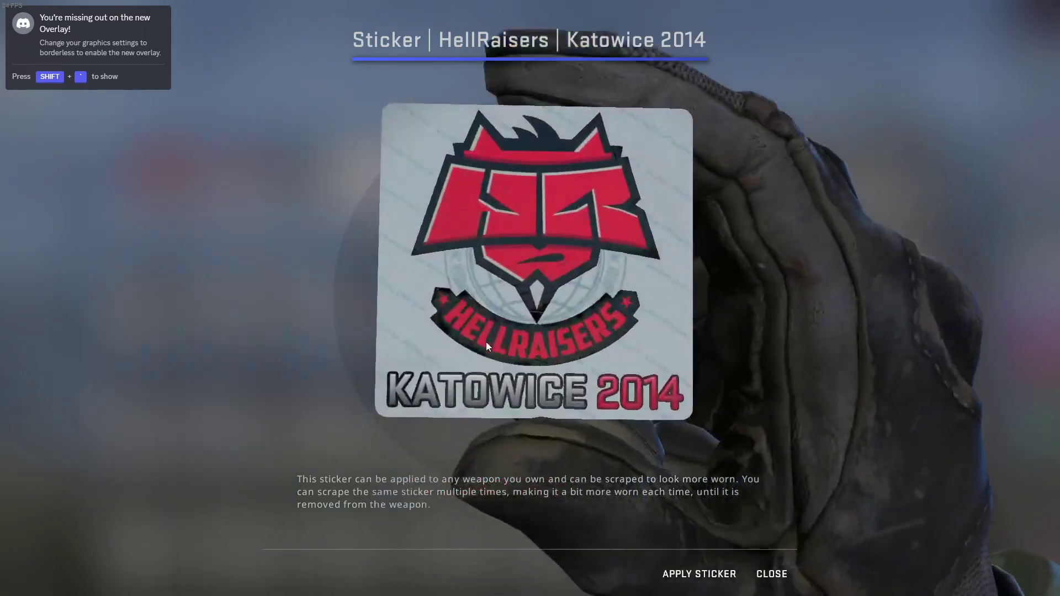
- Apply the HellRaisers Katowice 2014 sticker to the grip of the USP-S
click(684, 573)
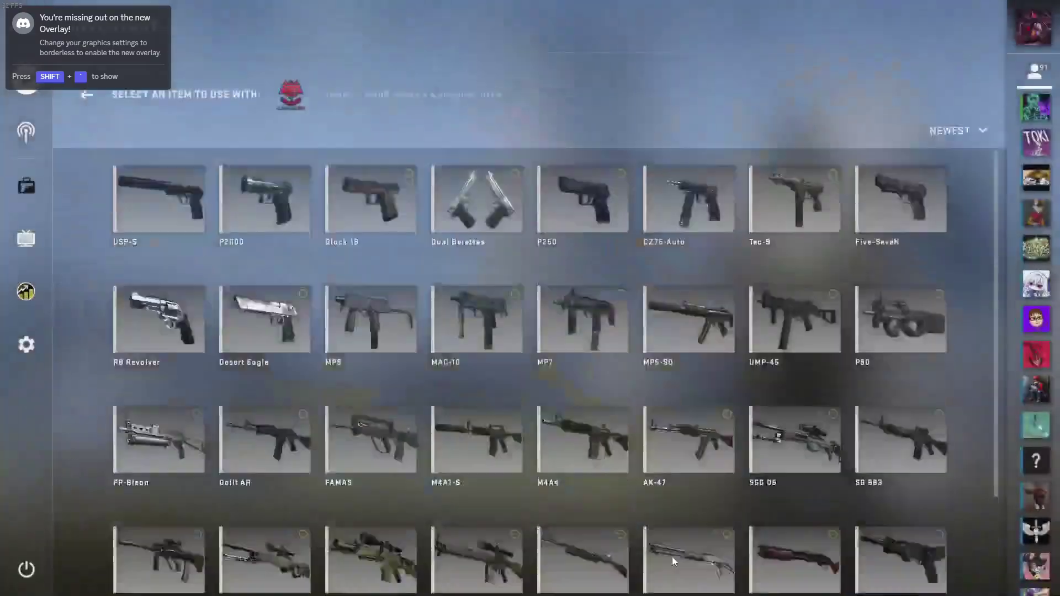
click(162, 163)
click(483, 527)
click(700, 574)
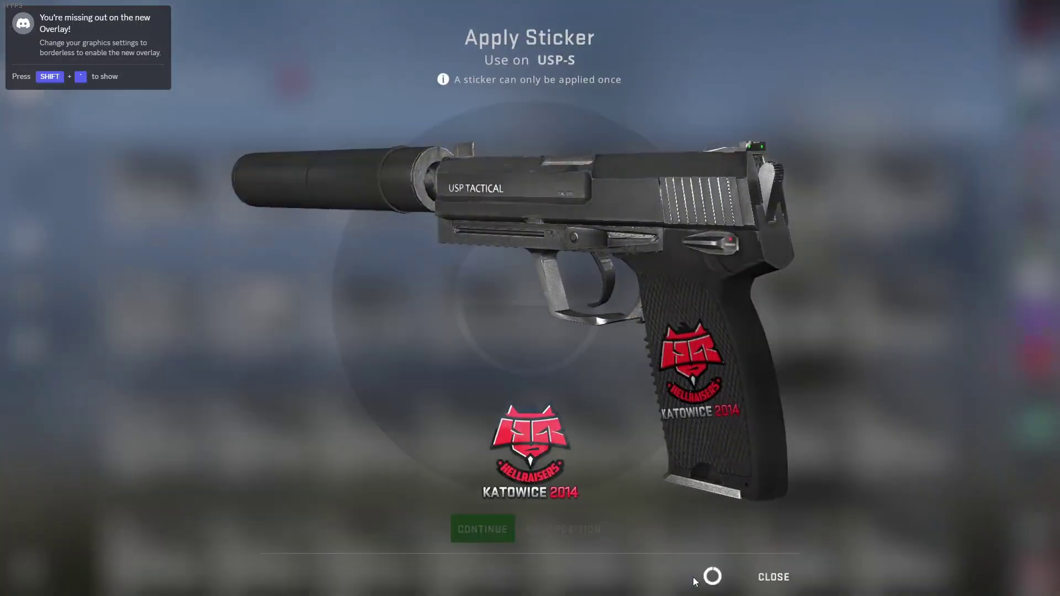
click(775, 445)
- Open the sticker scraping view for the USP-S that carries the HellRaisers sticker
mouse_move(260, 204)
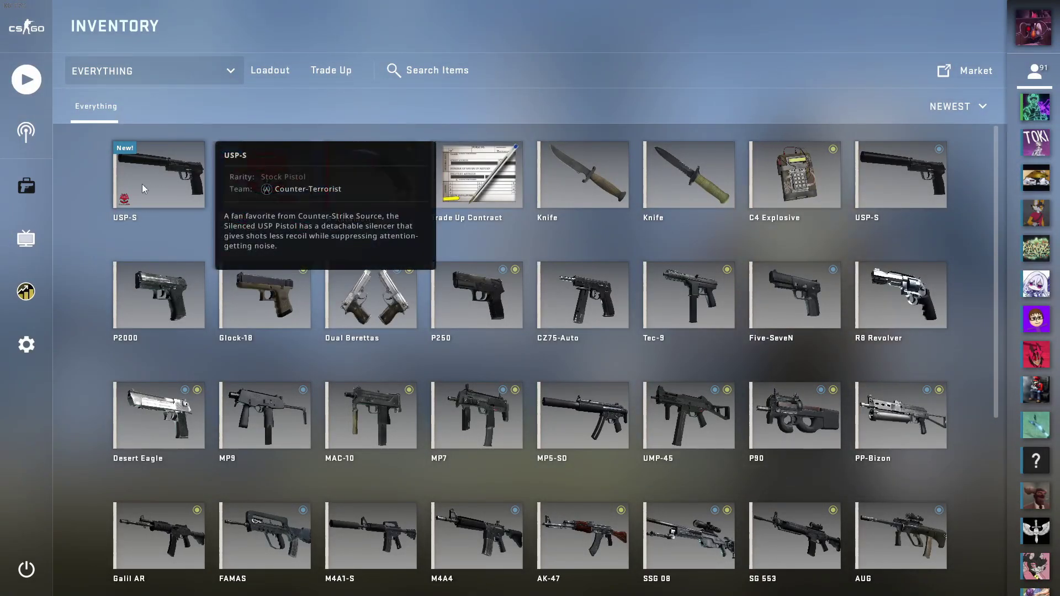
right_click(158, 178)
click(212, 339)
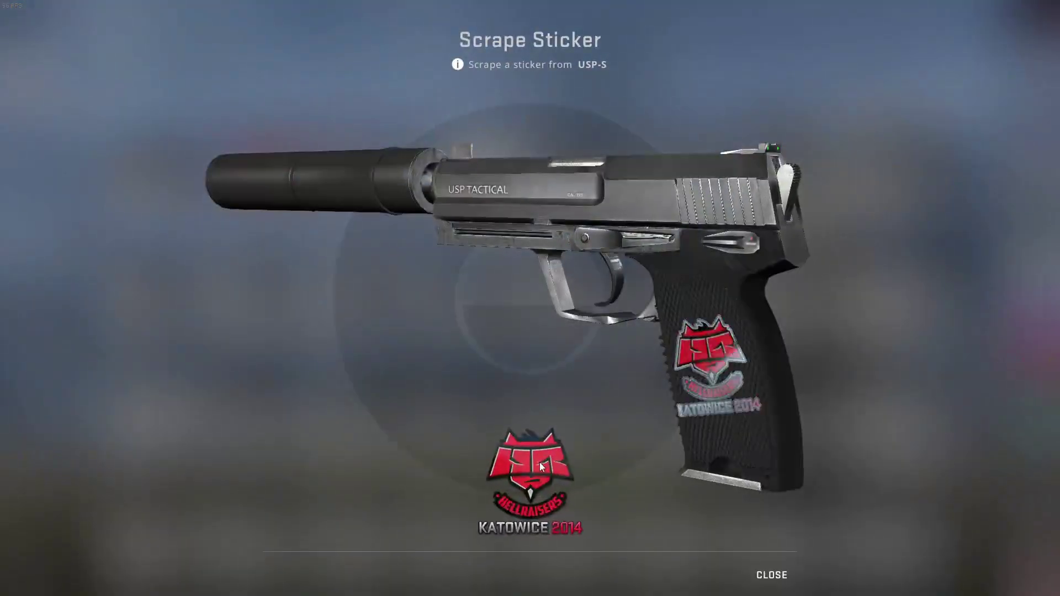
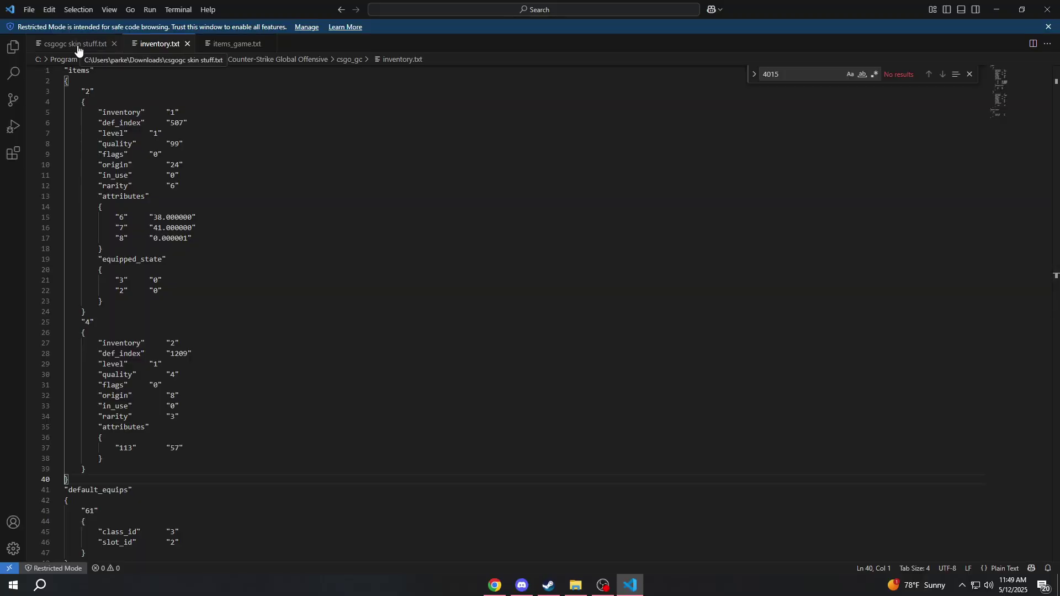
- Copy the template item block from csgogc skin stuff.txt and paste it after the existing item "4" in inventory.txt
click(75, 44)
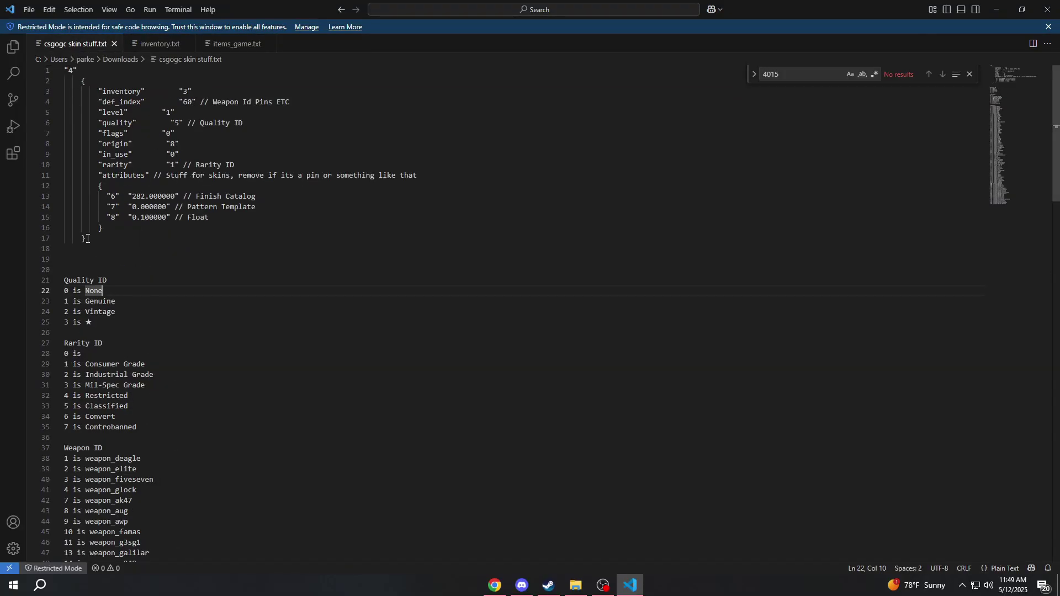
drag(82, 243, 64, 71)
key(ctrl+c)
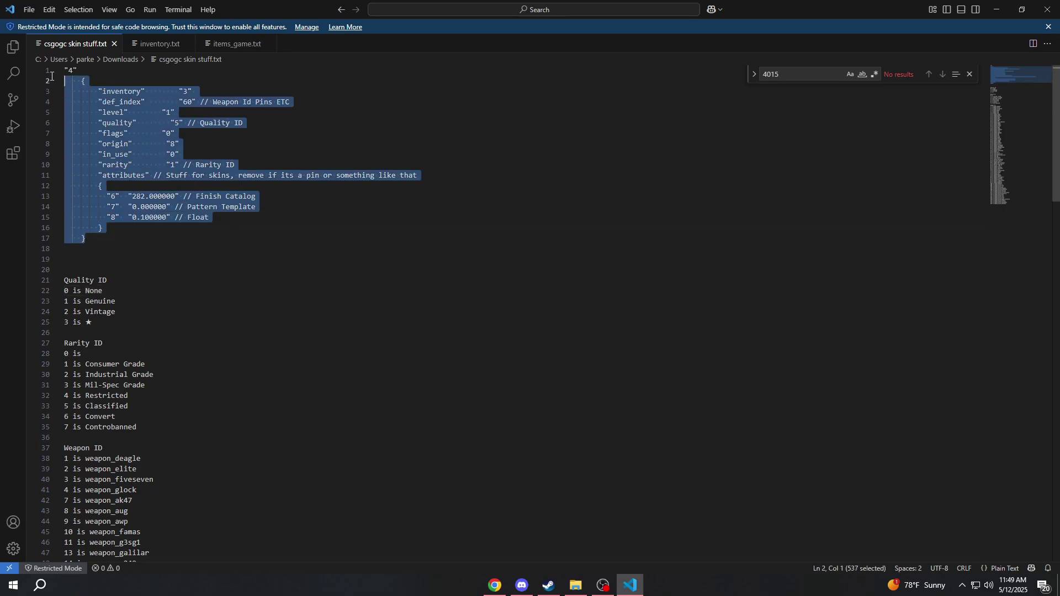
click(144, 44)
click(102, 473)
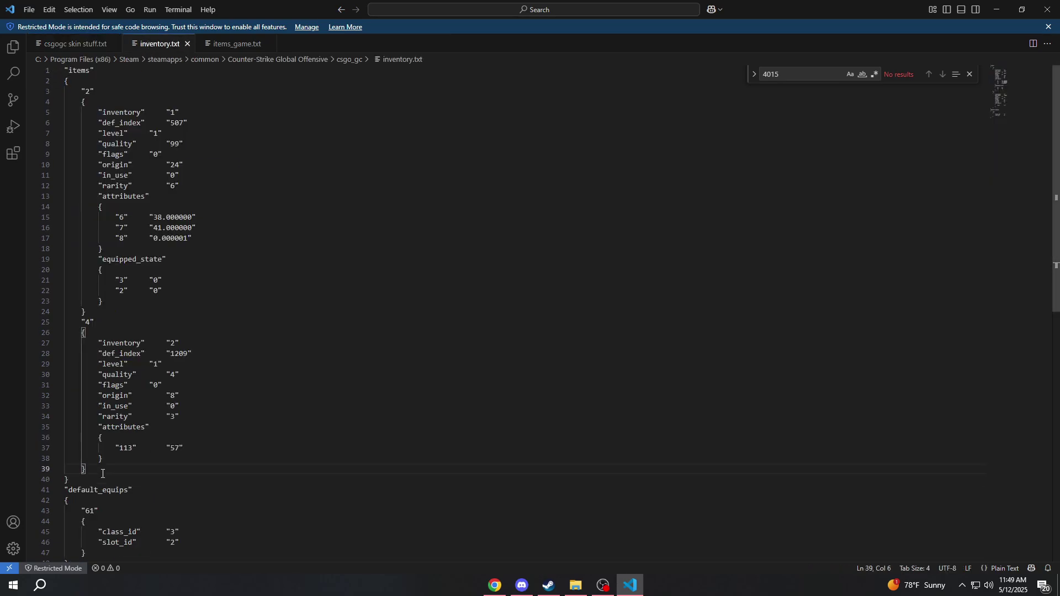
key(Return)
key(ctrl+v)
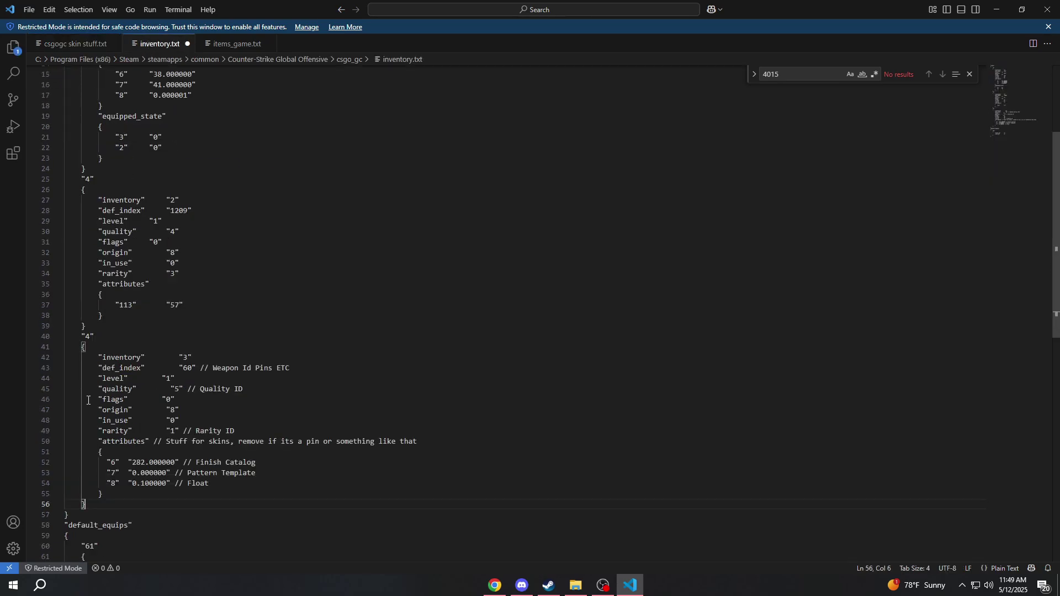
- Renumber the newly pasted item block to "5" and set its inventory value to "4"
double_click(88, 337)
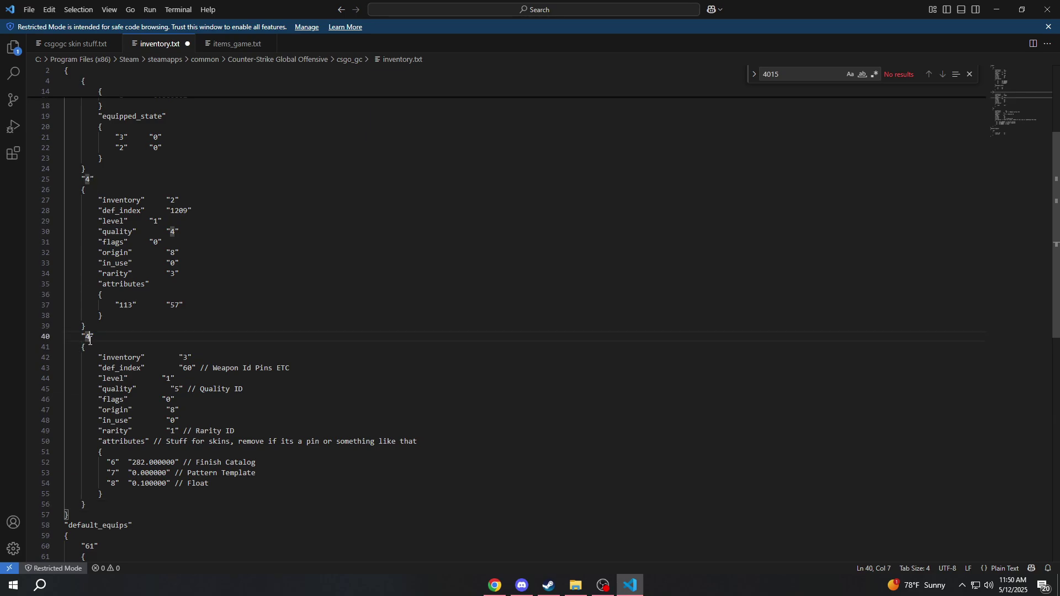
text(5)
double_click(186, 358)
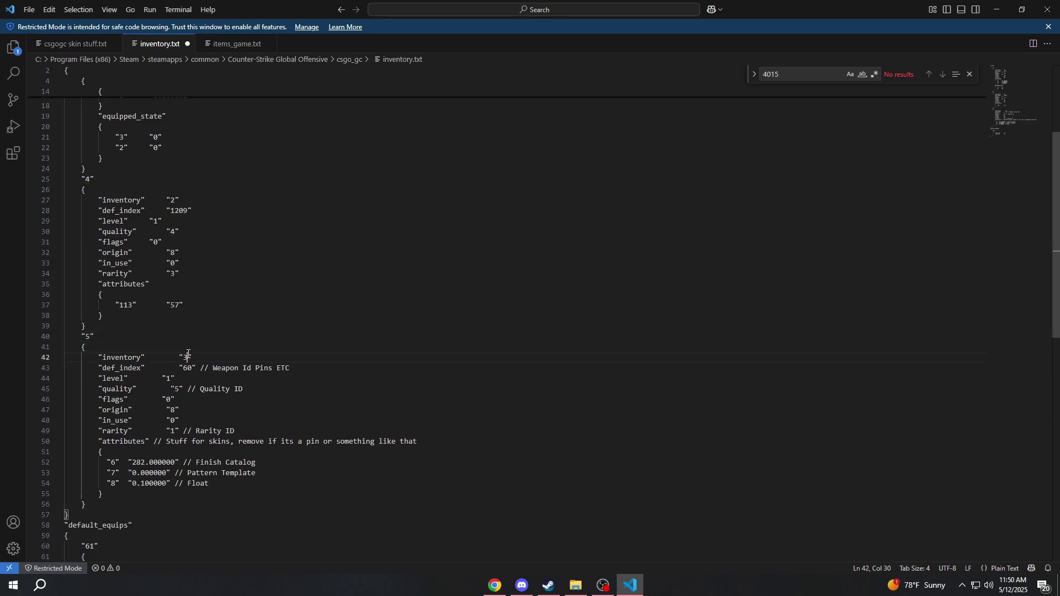
text(4)
- Delete the whole attributes section from item "5" in inventory.txt
drag(113, 506, 55, 442)
drag(103, 494, 54, 434)
key(BackSpace)
key(BackSpace)
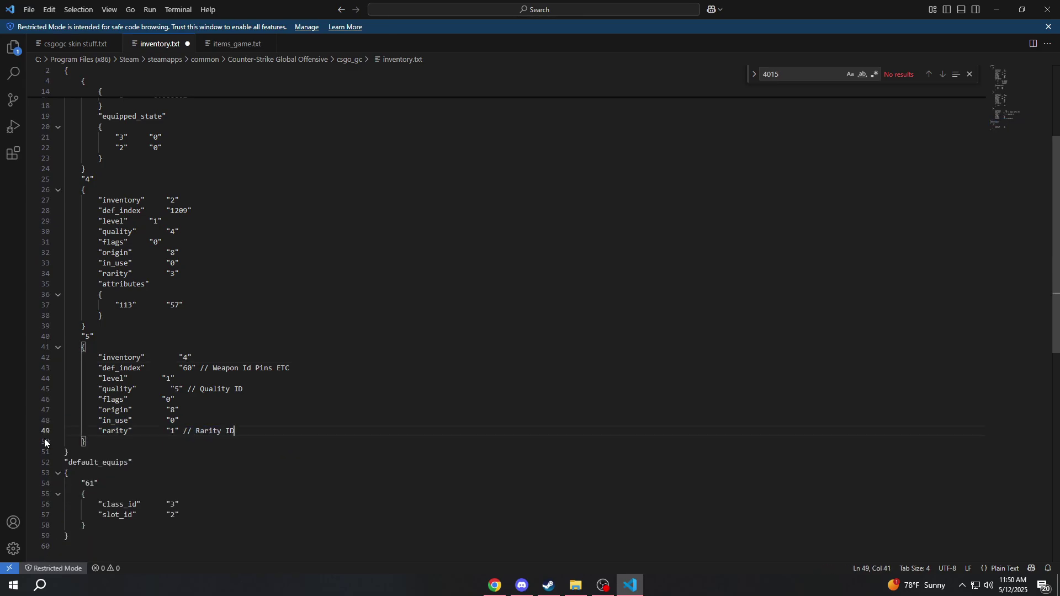
- Search items_game.txt for 1205 and set the def_index of item "5" in inventory.txt to "1200"
click(232, 44)
key(ctrl+f)
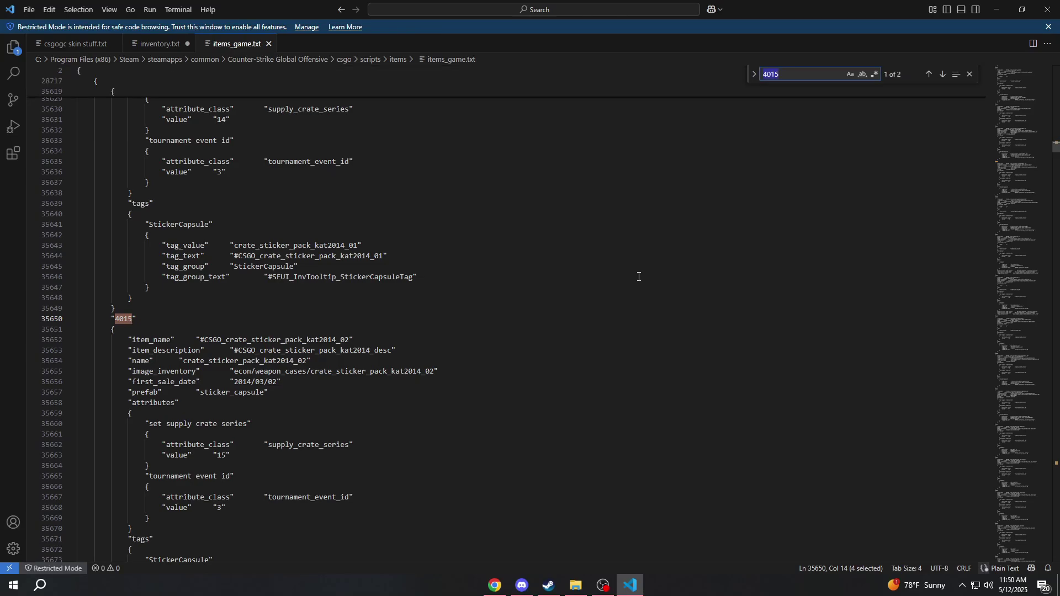
text(1205)
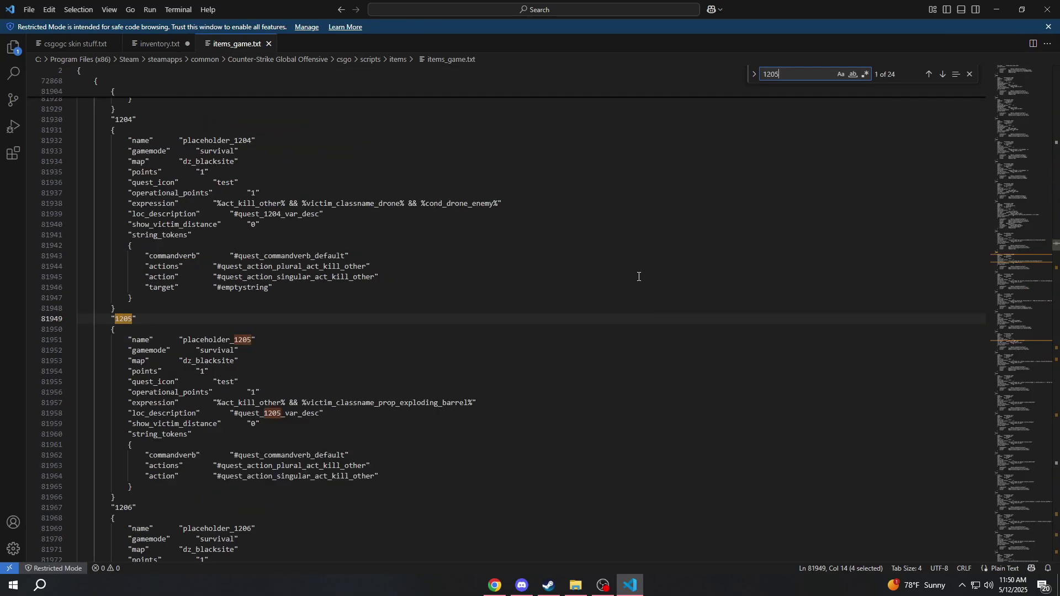
click(157, 44)
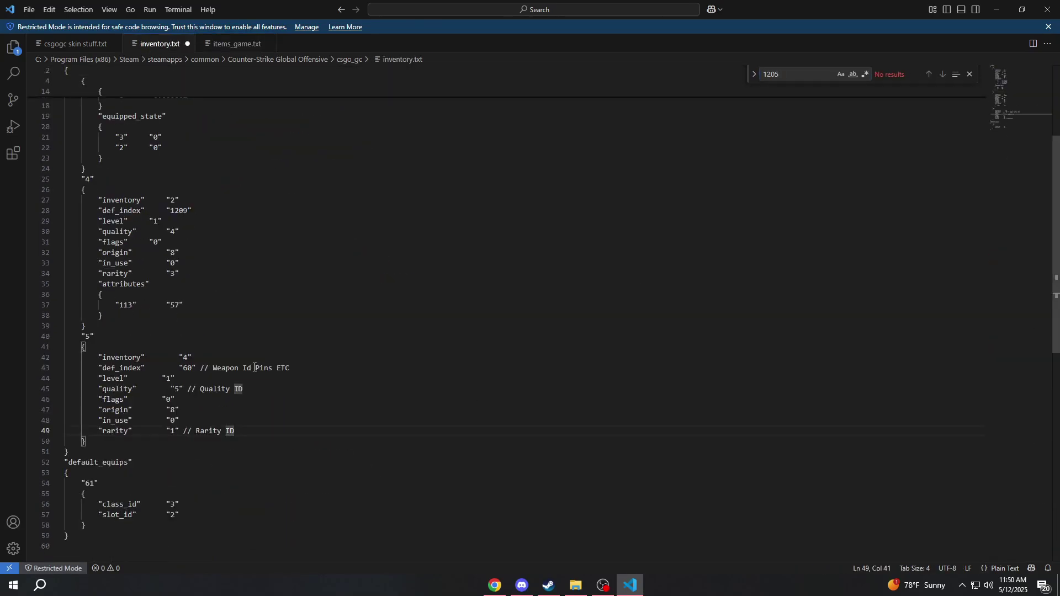
drag(195, 368, 184, 366)
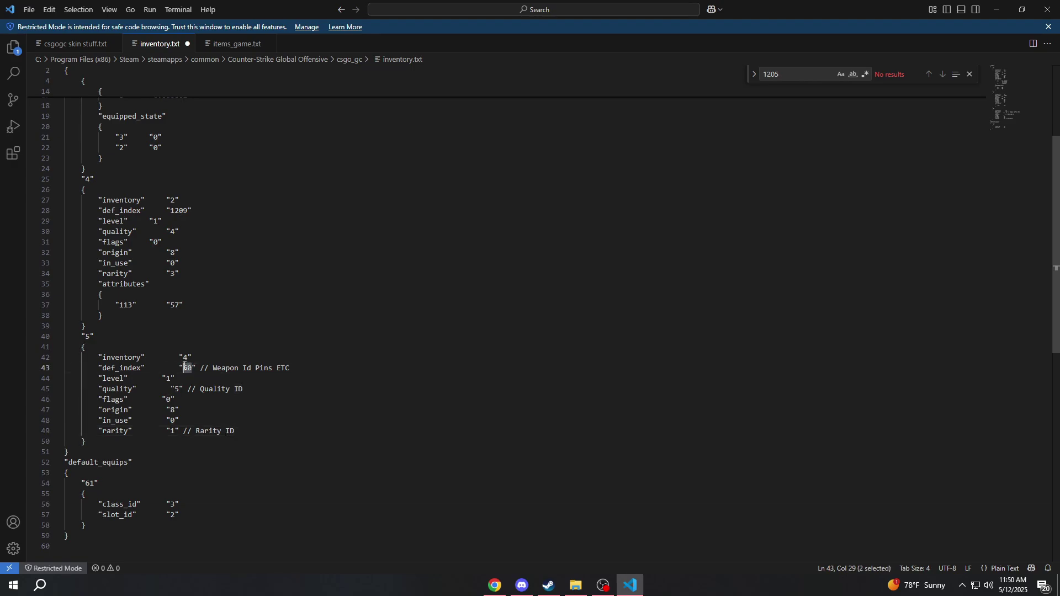
text(1200)
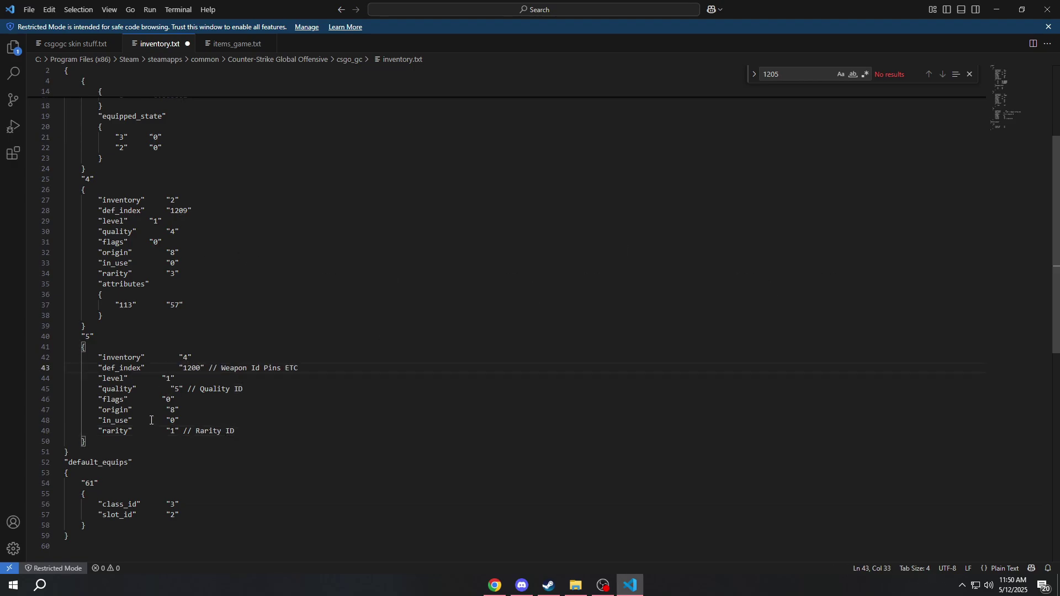
- Save inventory.txt, relaunch CS:GO from the csgo.exe shortcut and dismiss the legacy version notice
key(ctrl+s)
key(alt+Tab)
double_click(150, 223)
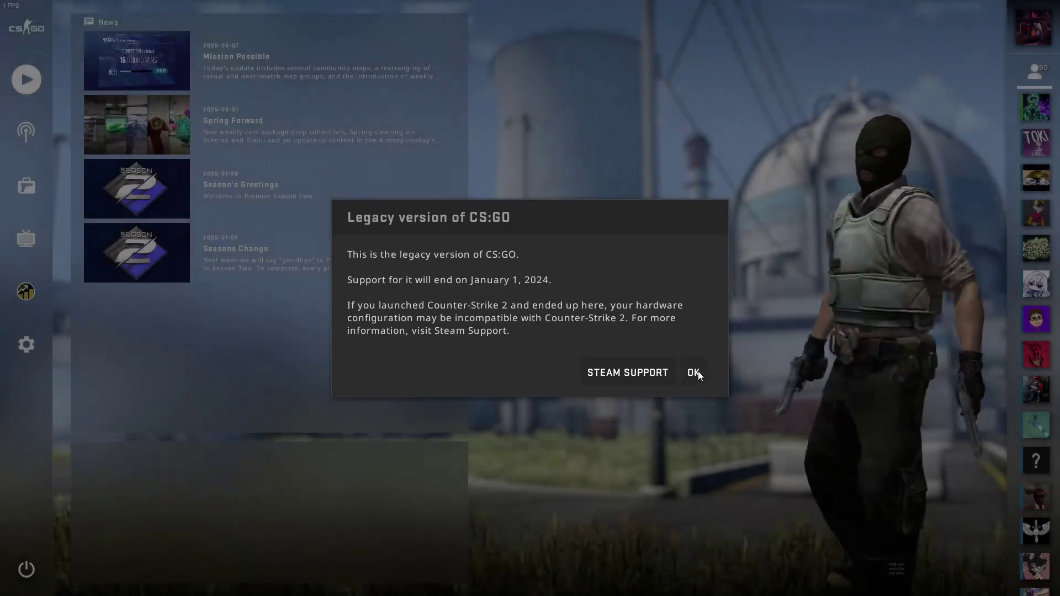
click(693, 370)
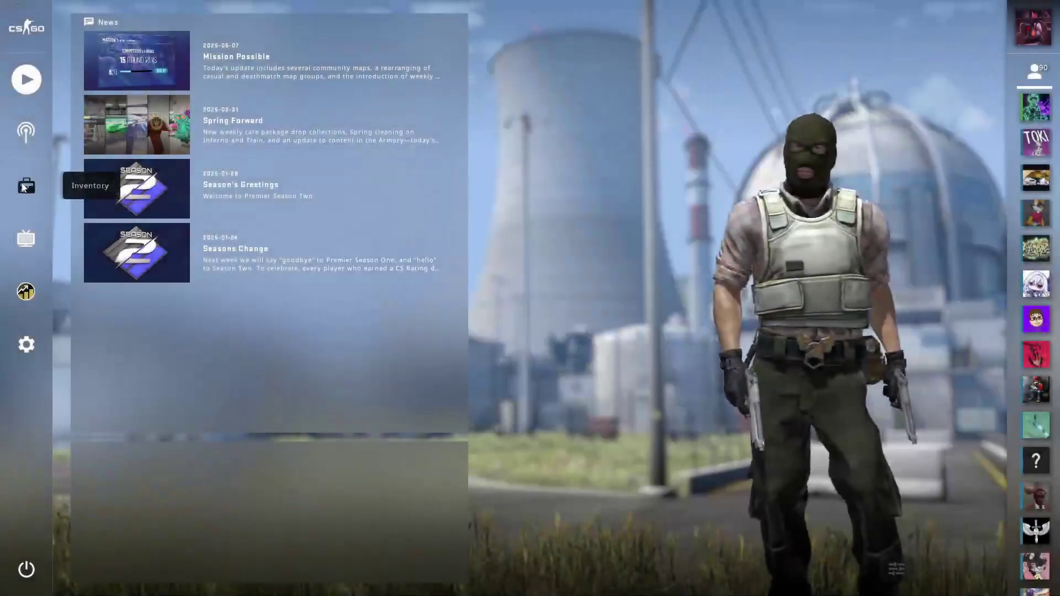
- View the added item in the game's inventory and highlight the Quality ID list in csgogc skin stuff.txt
click(26, 186)
mouse_move(153, 187)
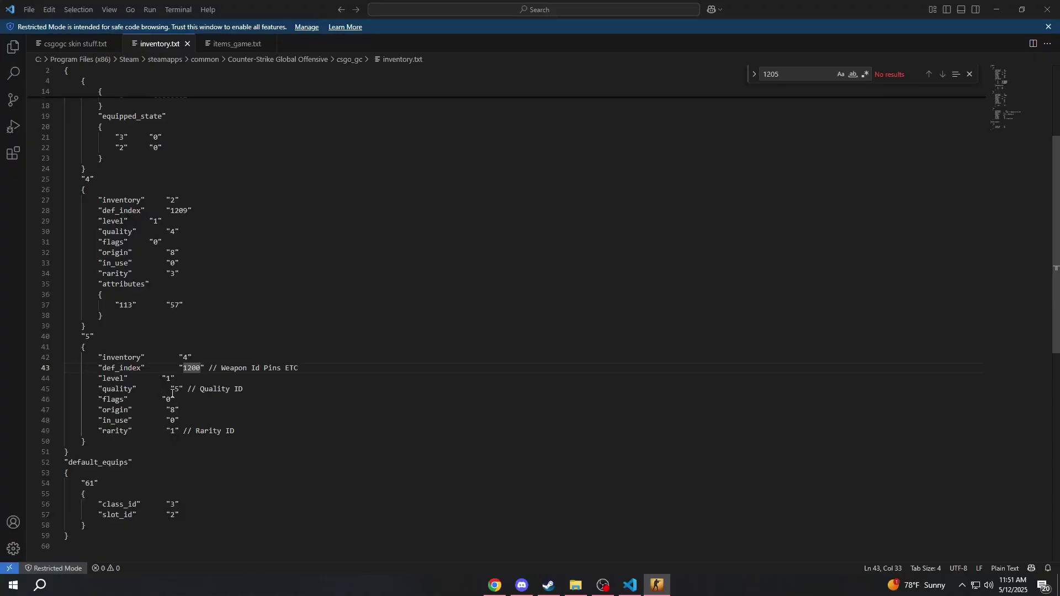
click(77, 43)
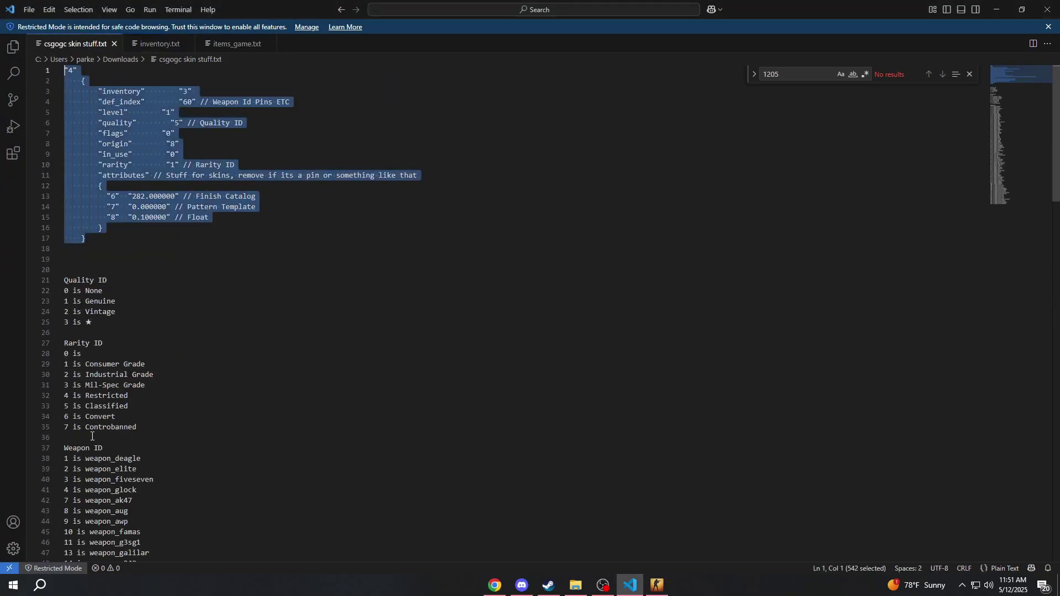
click(103, 326)
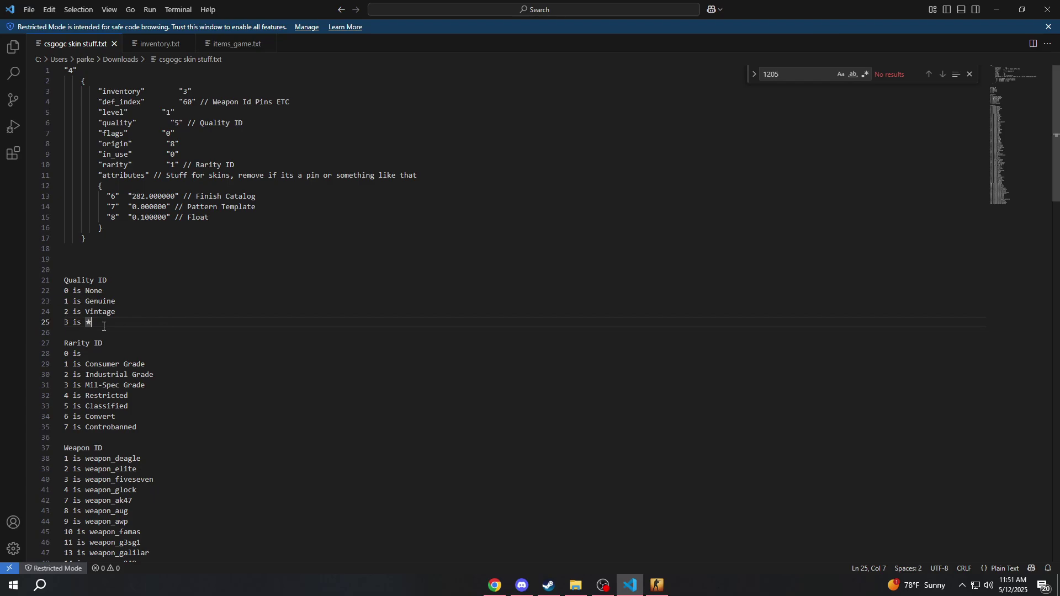
drag(131, 324, 64, 280)
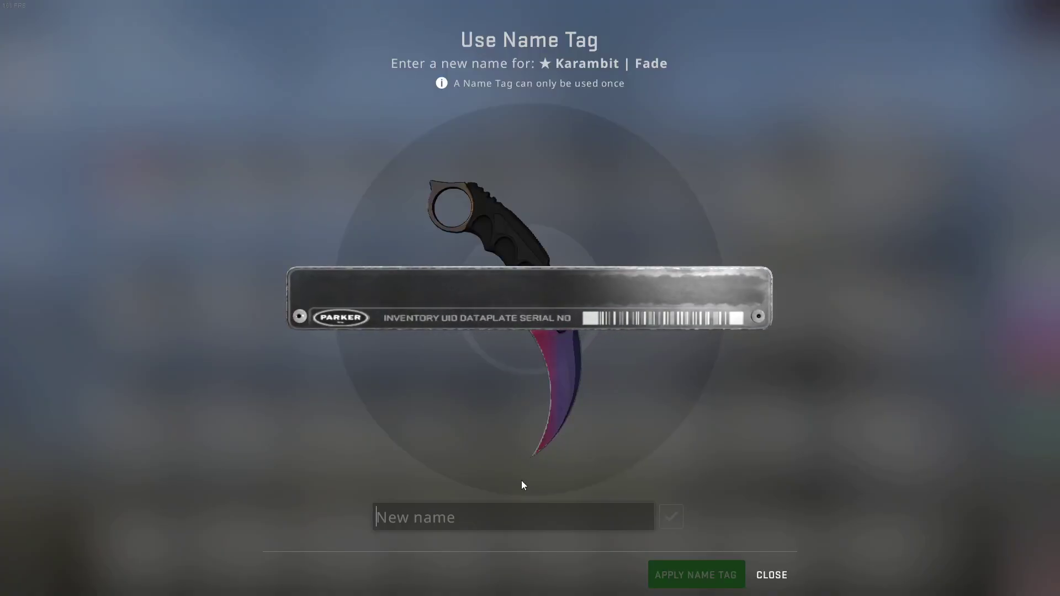
- Name the Karambit | Fade "very awesome sause" and apply the name tag
text(very awe)
key(BackSpace)
text(s)
key(BackSpace)
text(awe)
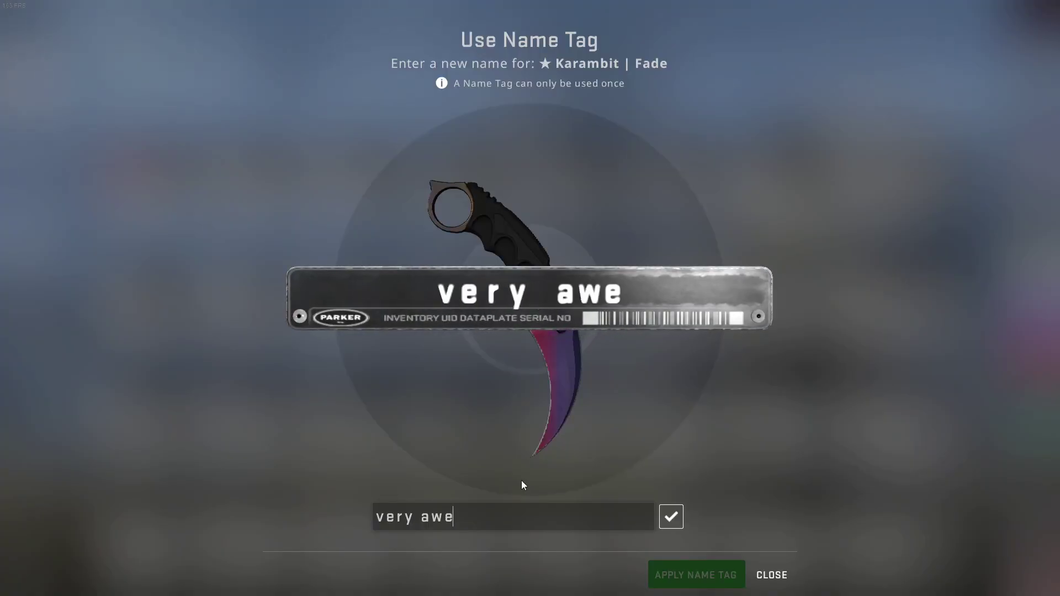
text(some sause)
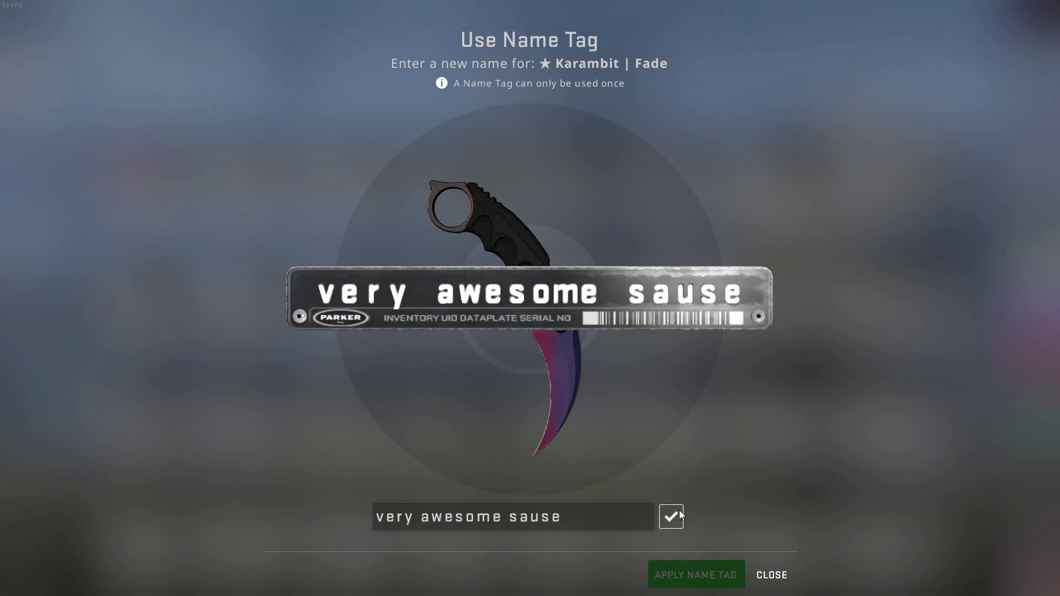
click(679, 514)
click(687, 576)
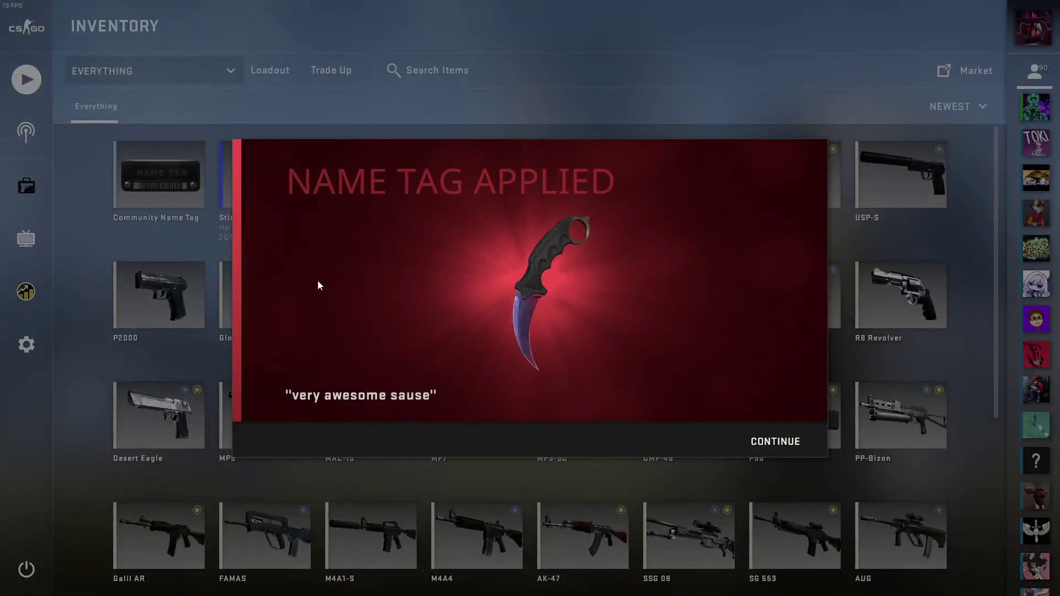
- Dismiss the name tag notice and inspect the renamed Karambit from the inventory
key(Escape)
right_click(409, 176)
click(452, 205)
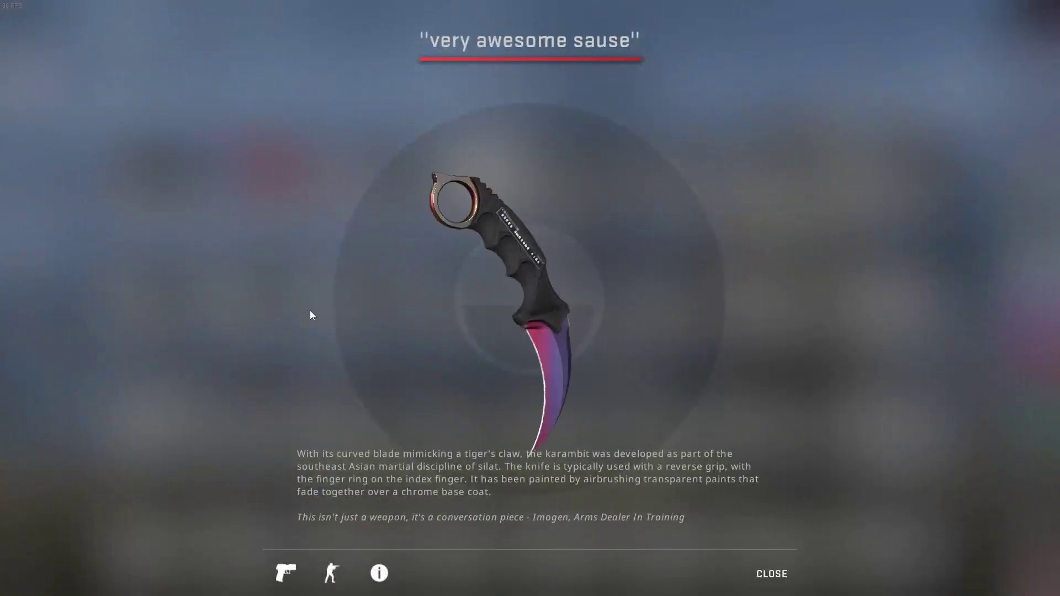
key(Escape)
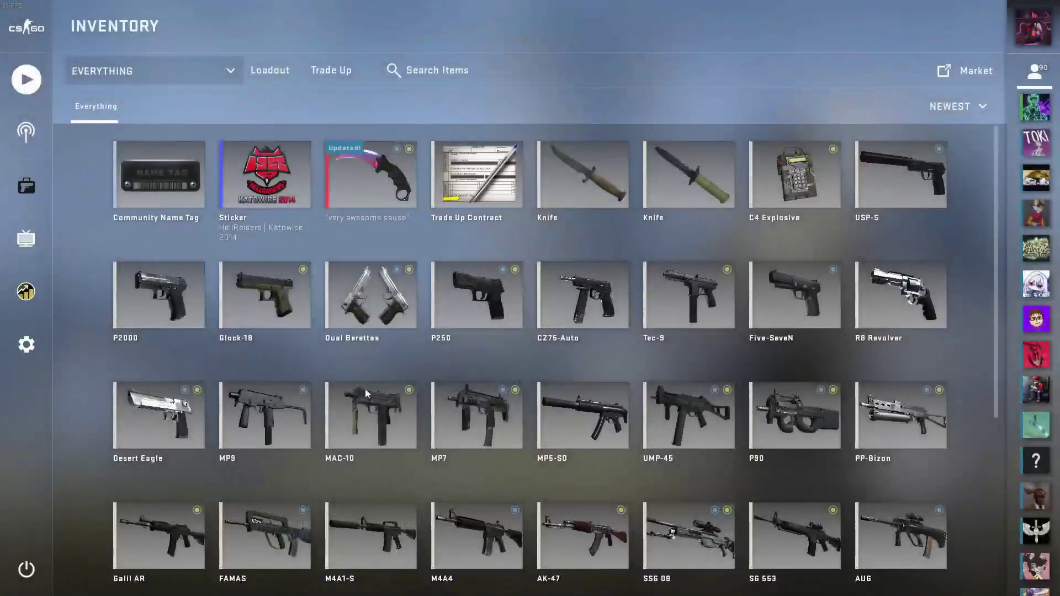
- Check the available actions of the Community Name Tag and quit the game
right_click(158, 189)
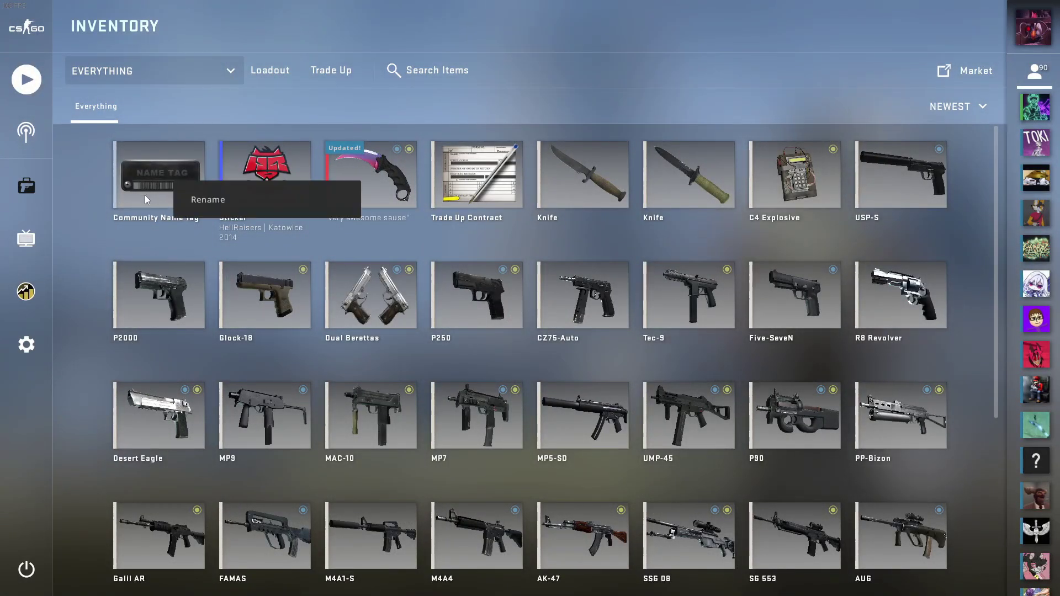
key(Escape)
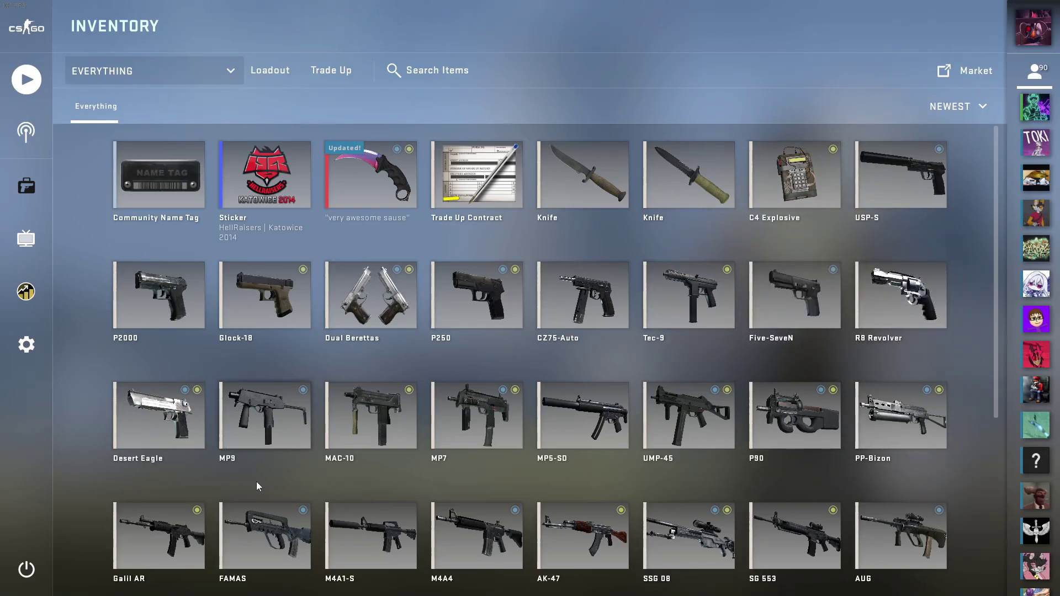
click(26, 570)
click(572, 333)
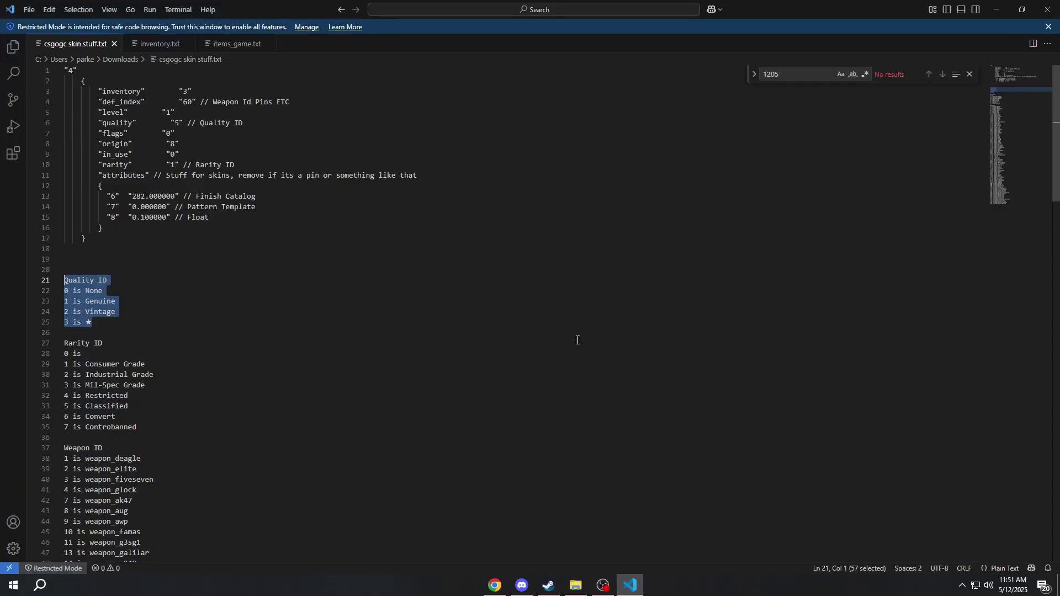
- Duplicate the item "5" block in inventory.txt directly below itself
click(145, 44)
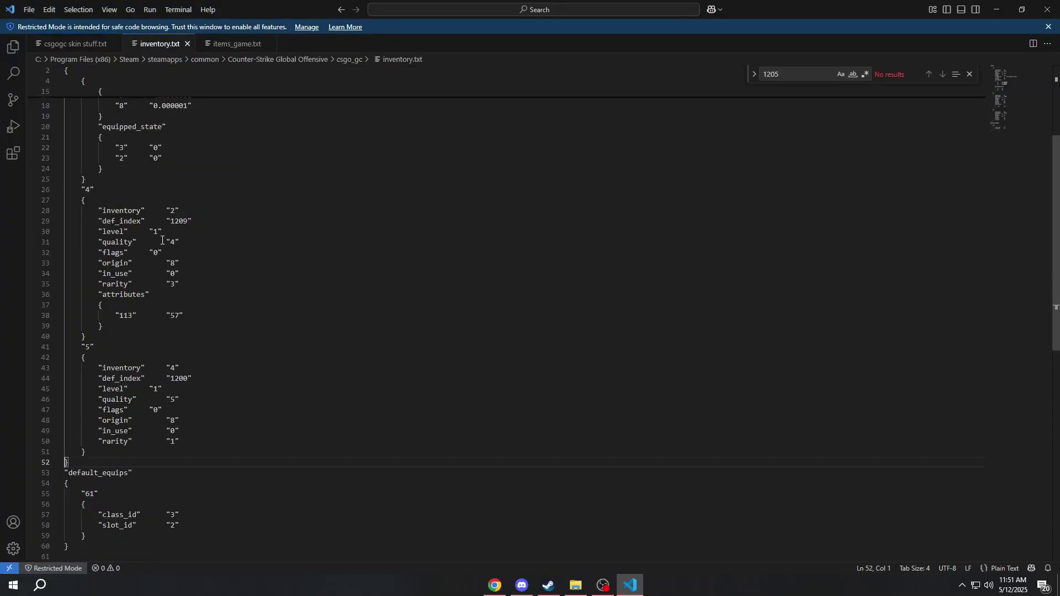
click(94, 455)
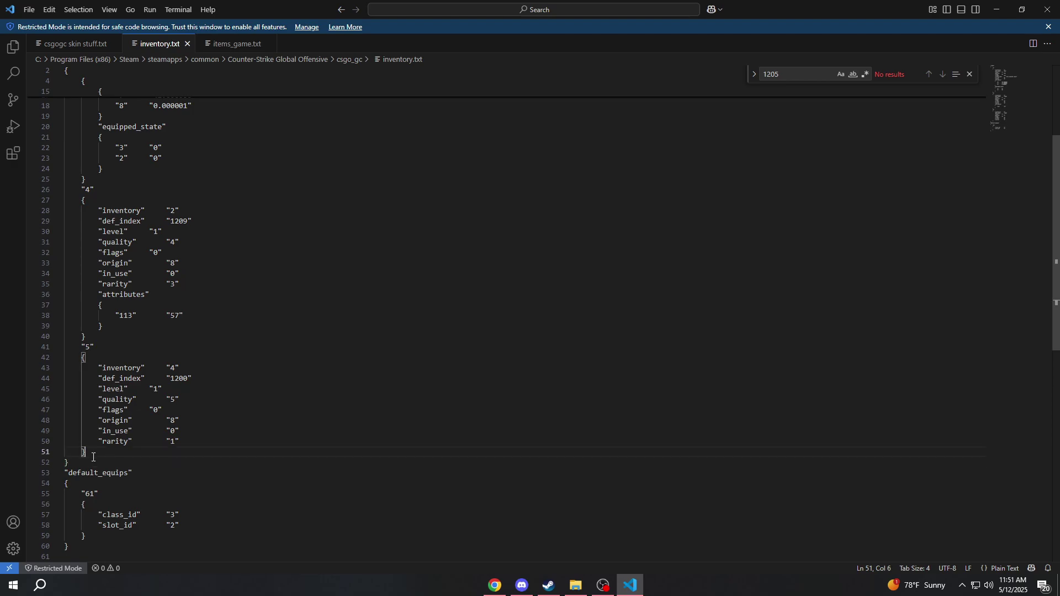
double_click(94, 450)
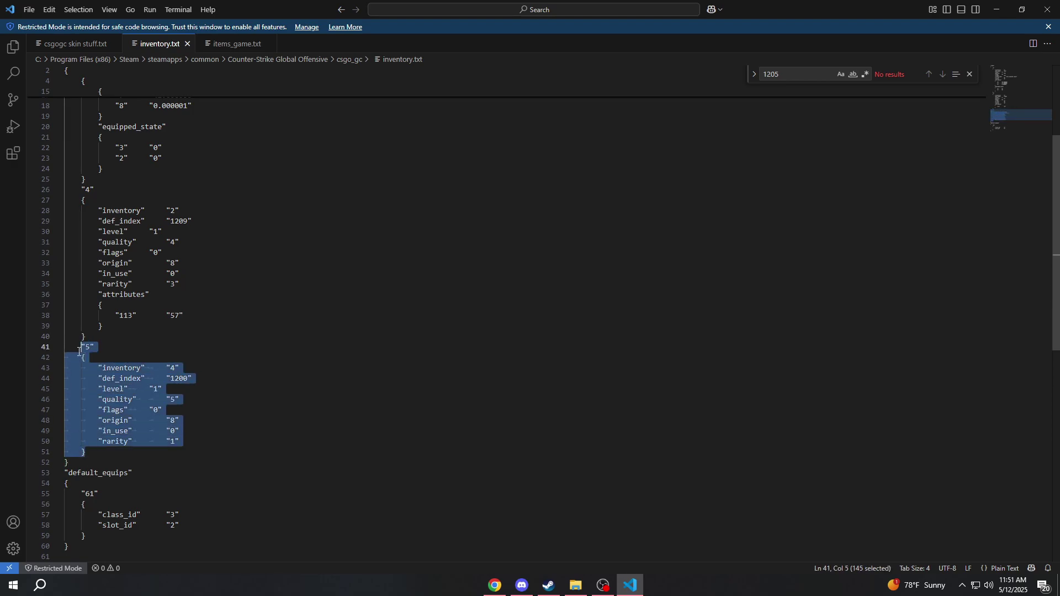
click(108, 456)
key(Return)
key(ctrl+v)
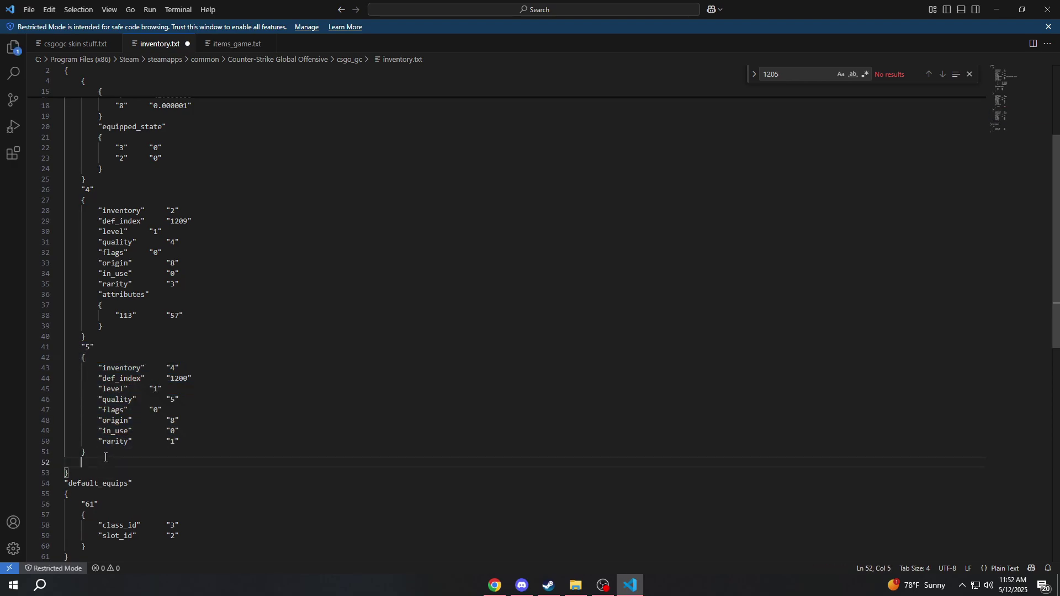
- Renumber the duplicated item block to "6" and set its inventory value to "5"
double_click(107, 400)
text(6)
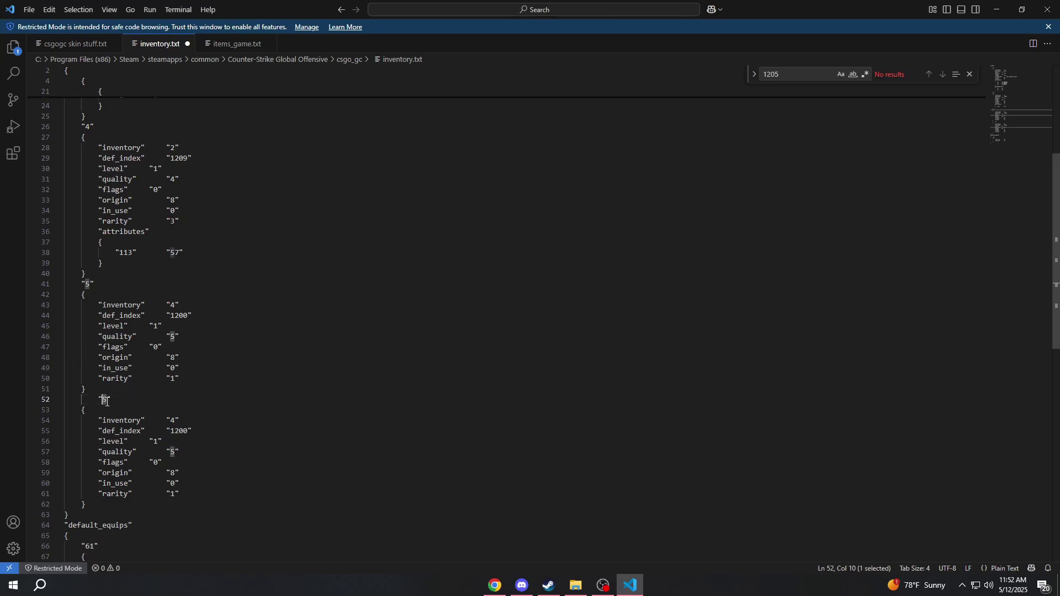
double_click(172, 421)
key(Right)
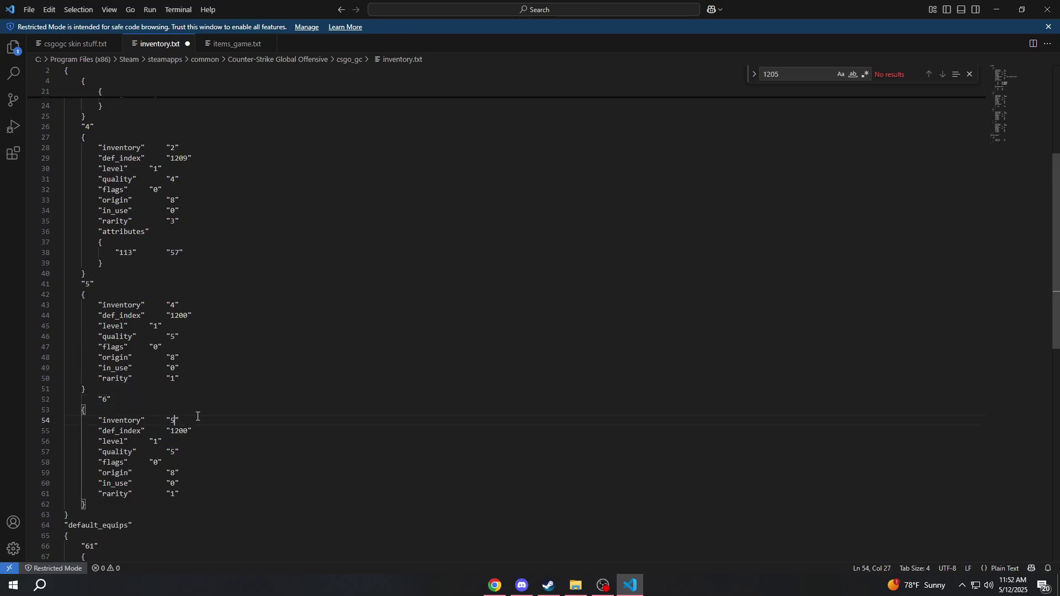
- Search items_game.txt for CSGO_crate_community and go to the CSGO_crate_community_1 weapon case entry
click(221, 44)
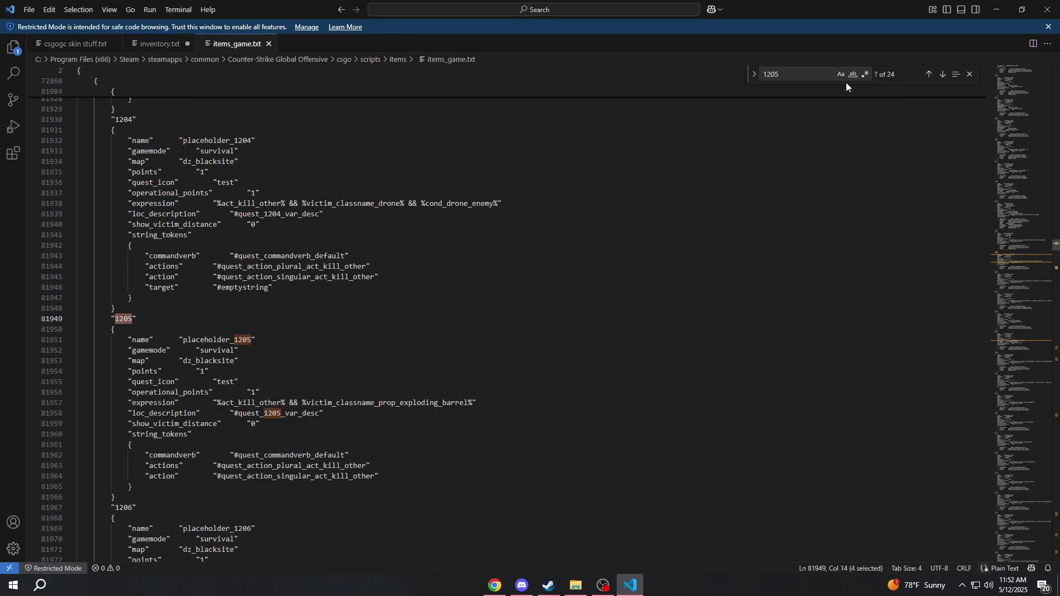
key(ctrl+f)
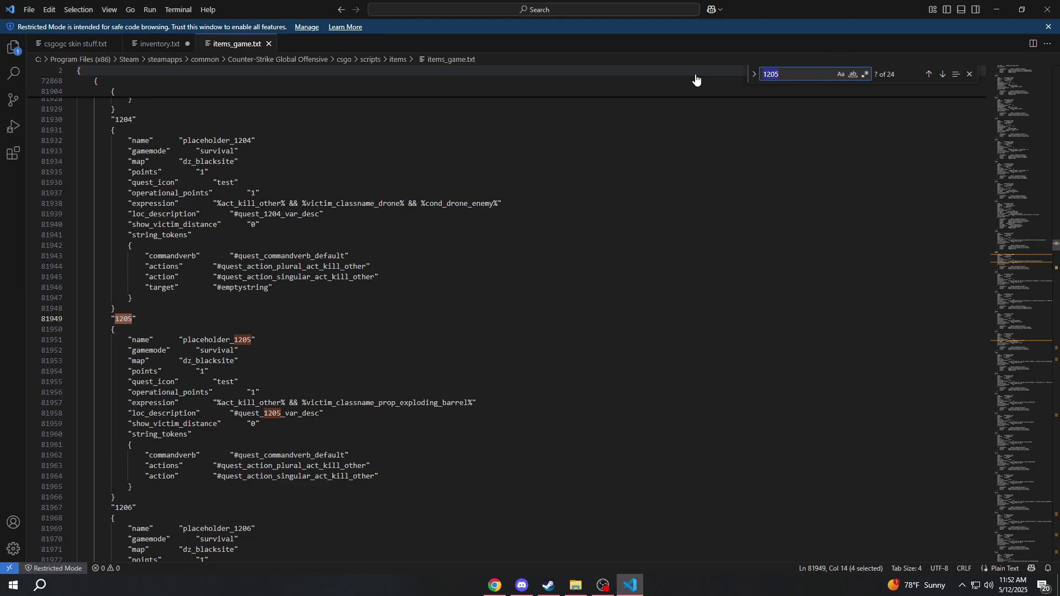
text(crate)
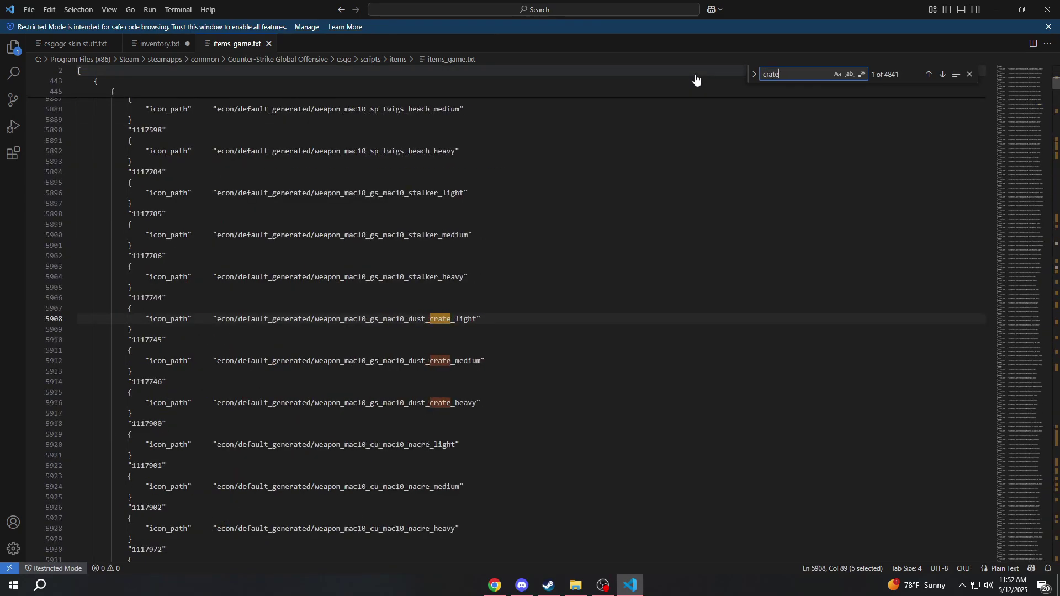
text(_community)
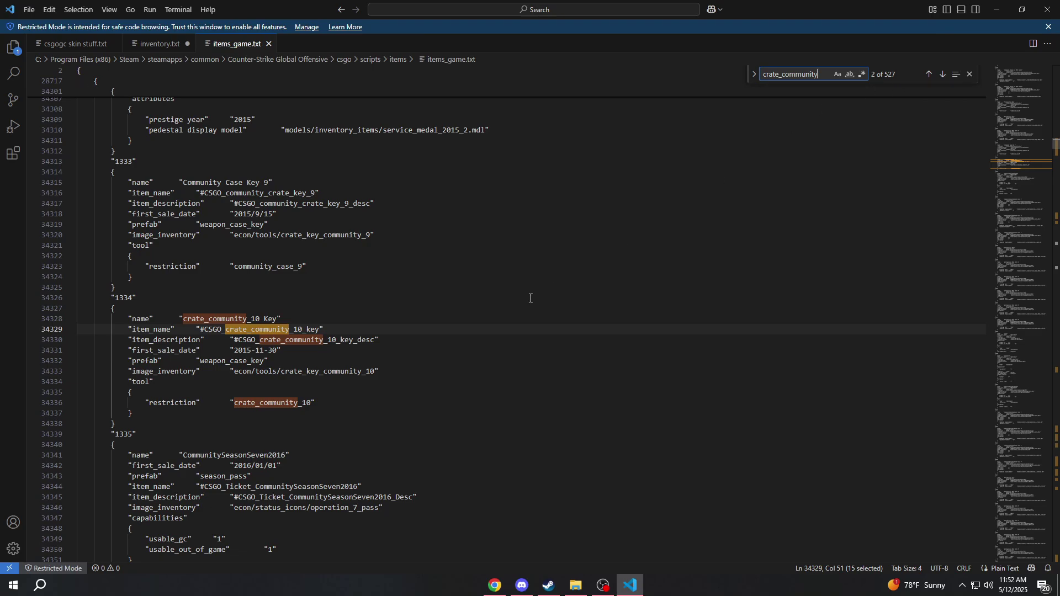
key(Return)
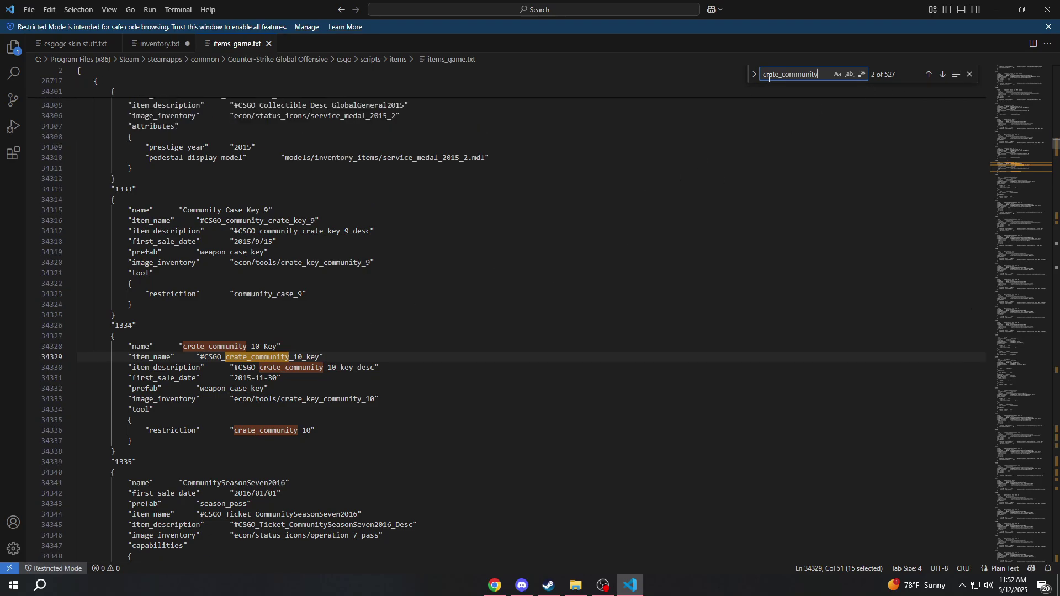
click(762, 75)
text(CSGO_)
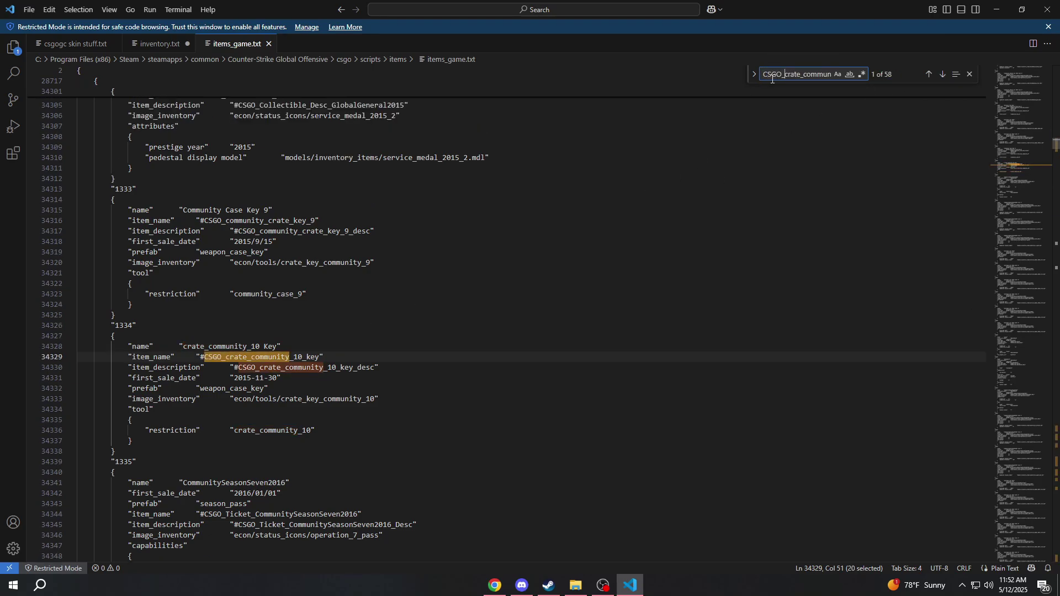
click(940, 77)
click(940, 77)
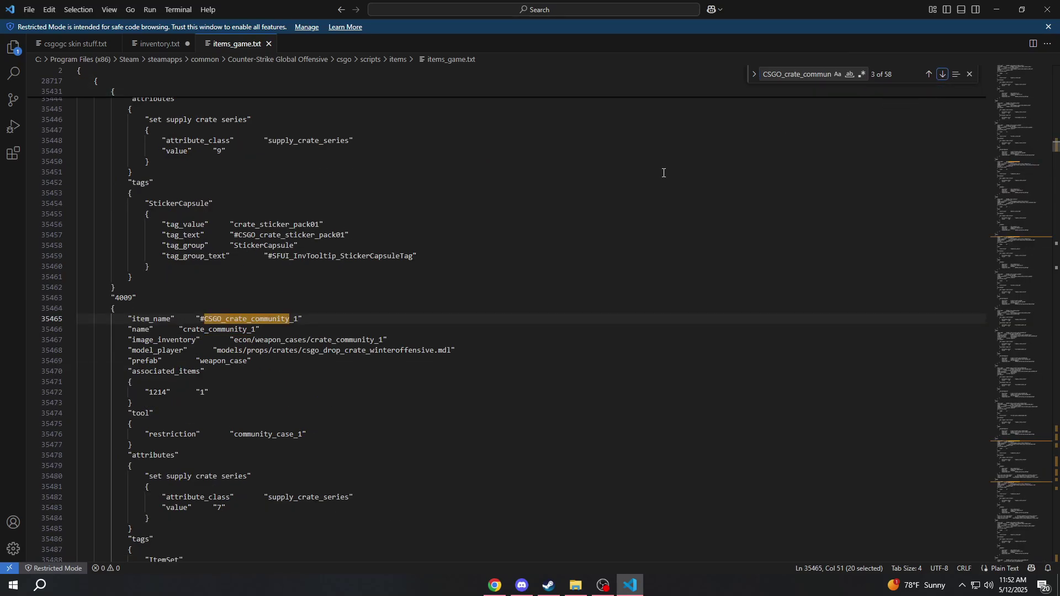
- Copy the ID 4009 of CSGO_crate_community_1 into the def_index of item "6" in inventory.txt
double_click(133, 298)
key(ctrl+c)
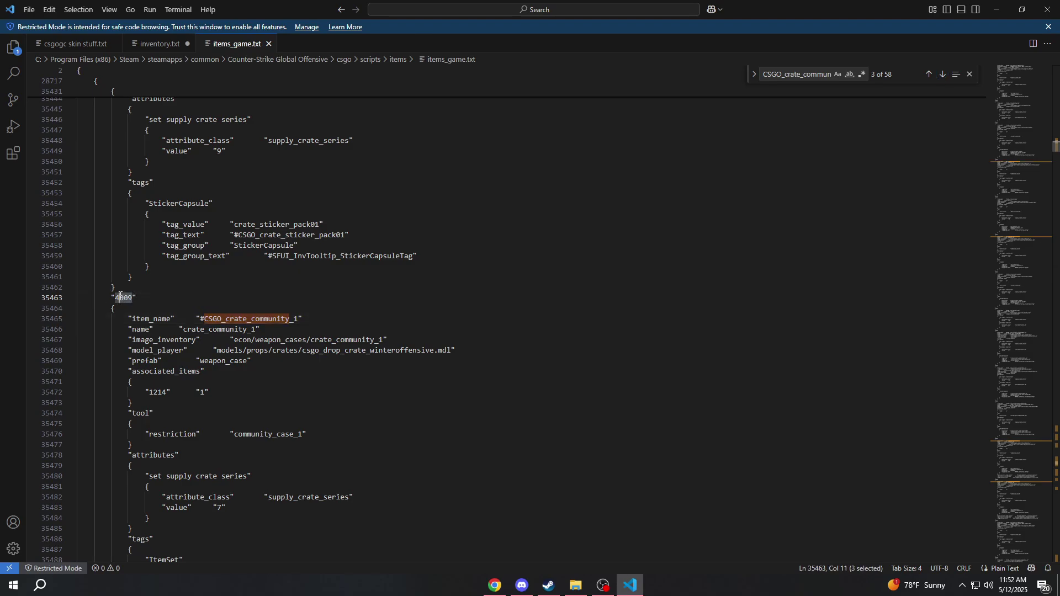
click(152, 44)
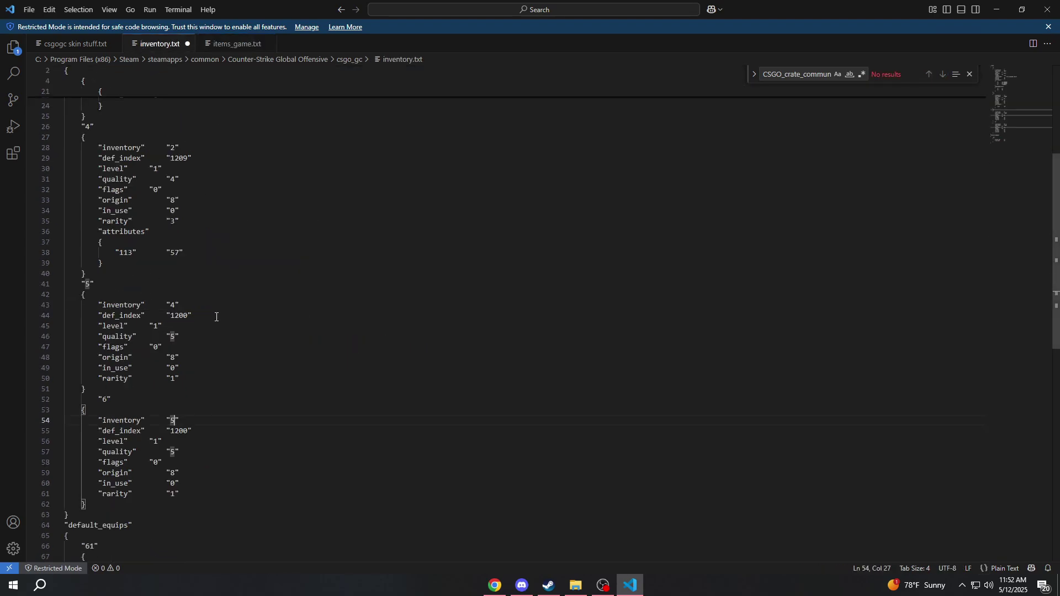
double_click(182, 431)
key(ctrl+v)
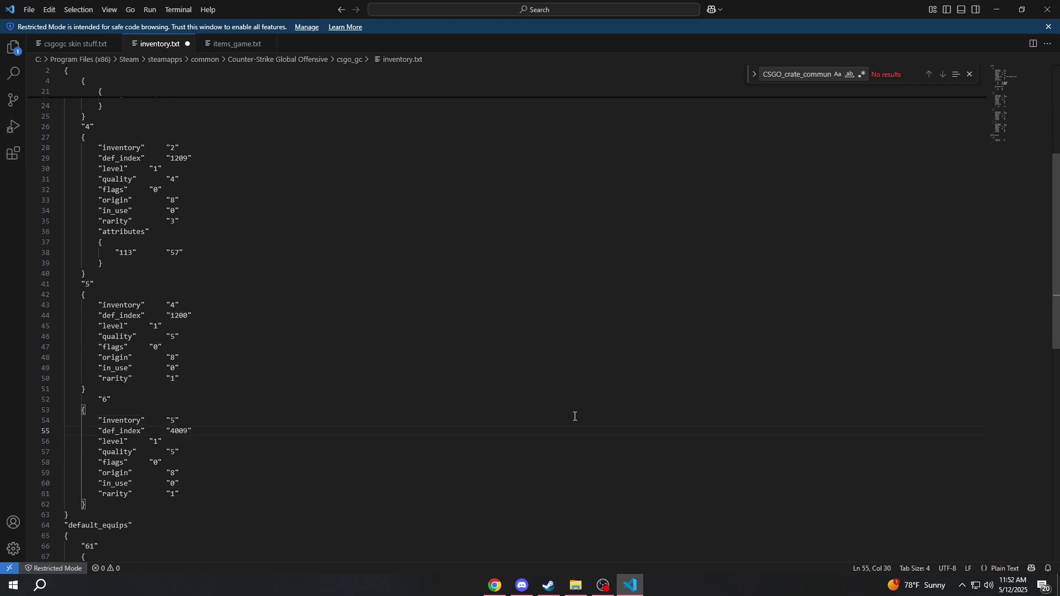
- Relaunch CS:GO and open the Community Winter Offensive Weapon Case from the inventory for unlocking
click(576, 585)
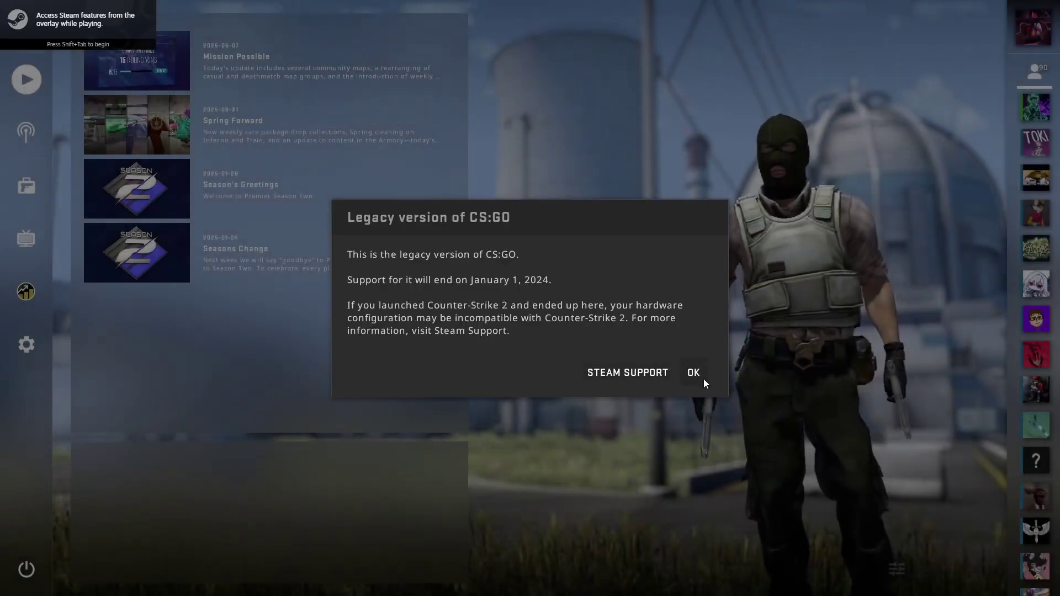
click(697, 375)
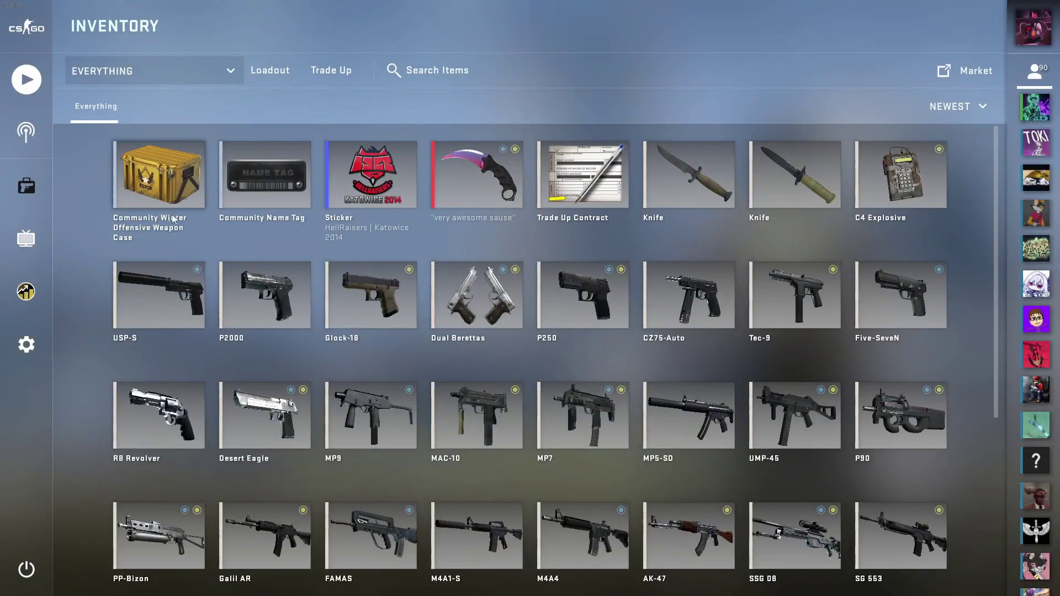
mouse_move(161, 173)
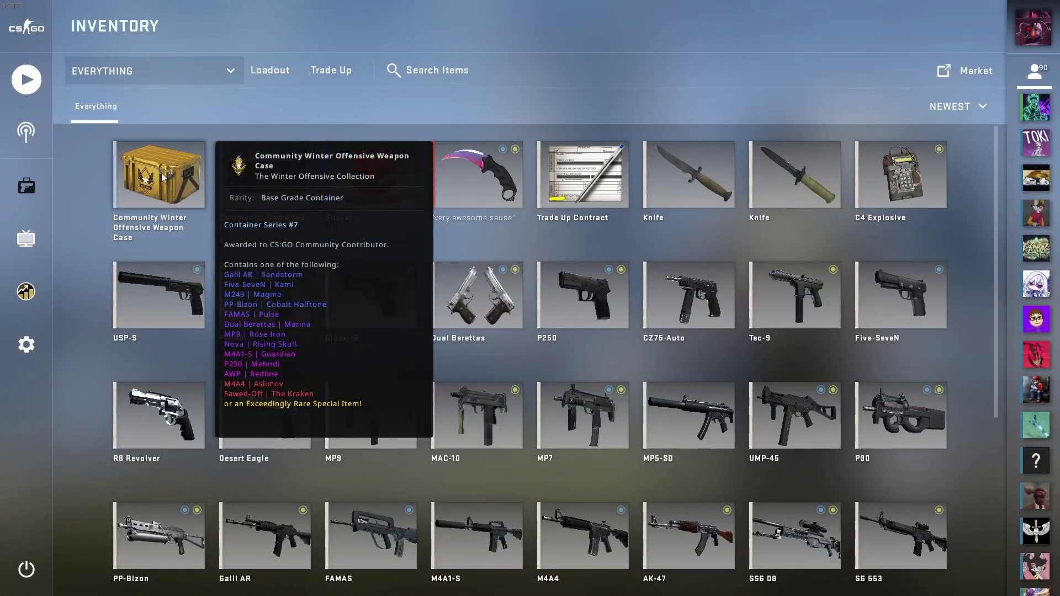
click(151, 191)
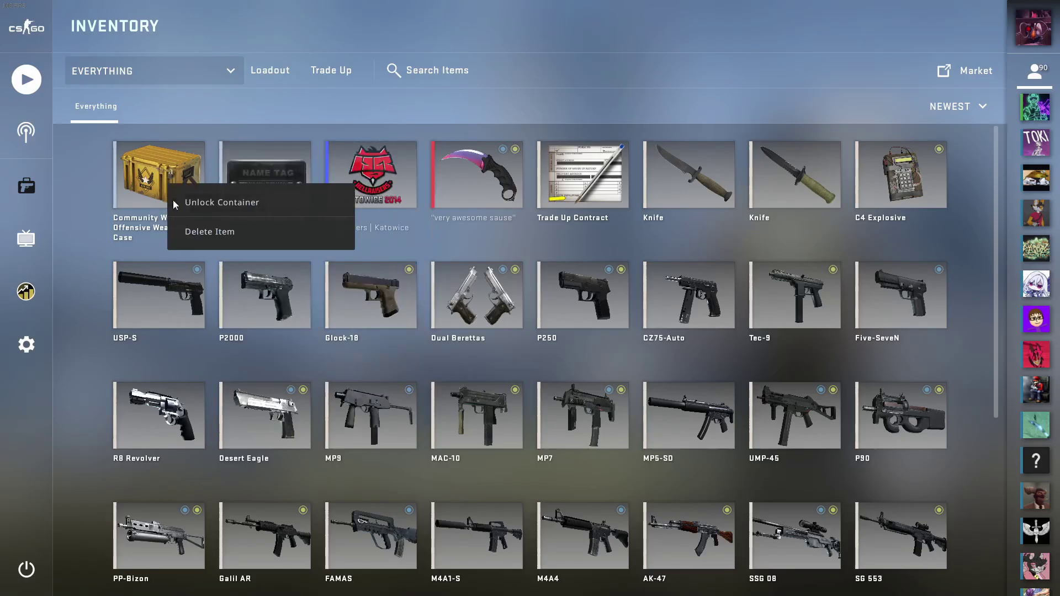
click(197, 200)
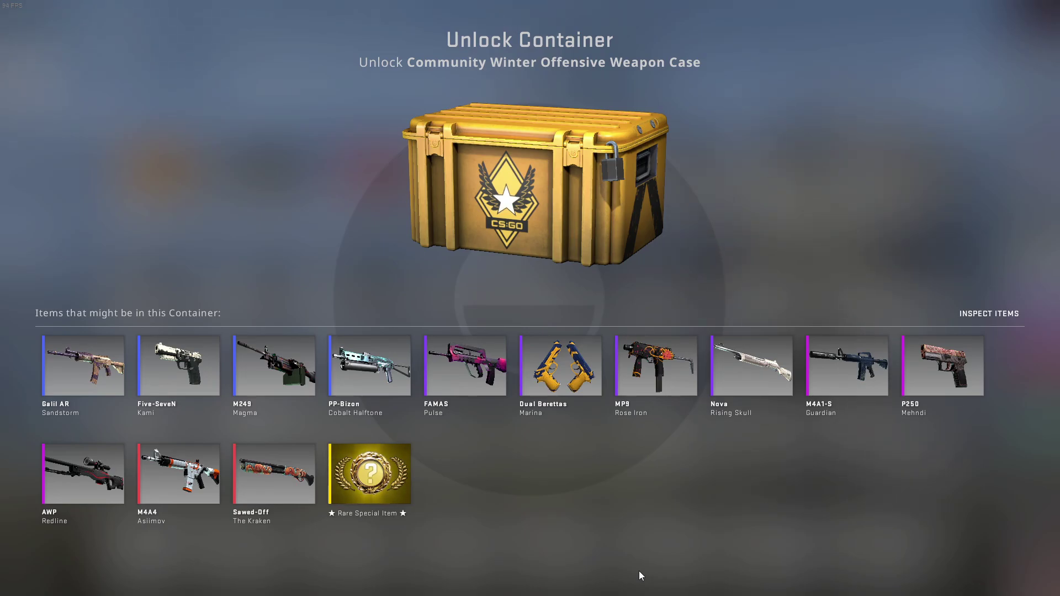
- Quit the game with the console command quit
key(grave)
text(quit)
key(Return)
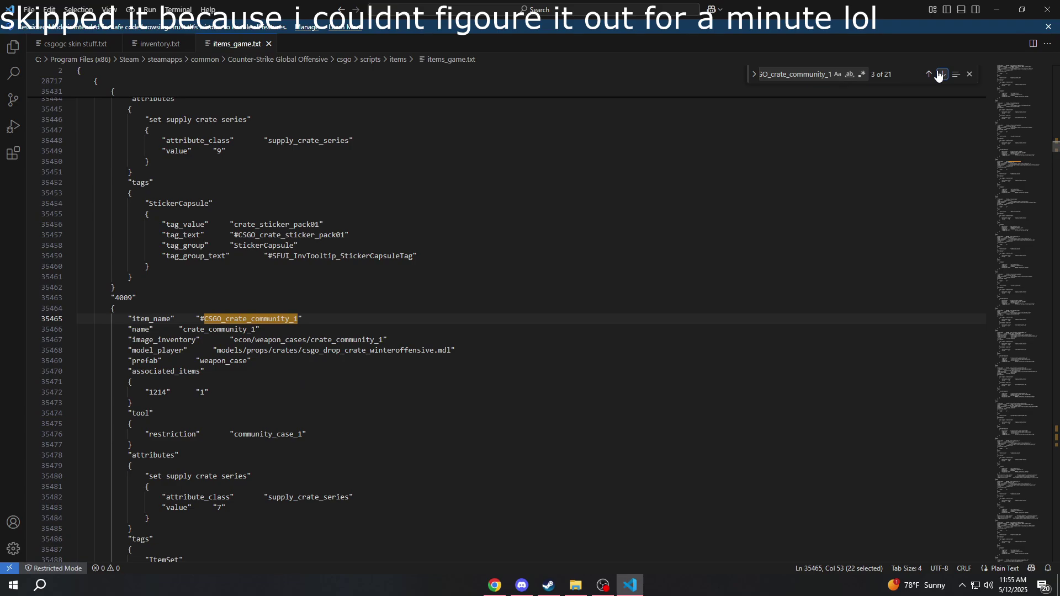
- Locate the associated key ID 1214 in the CSGO_crate_community_1 entry of items_game.txt
text(")
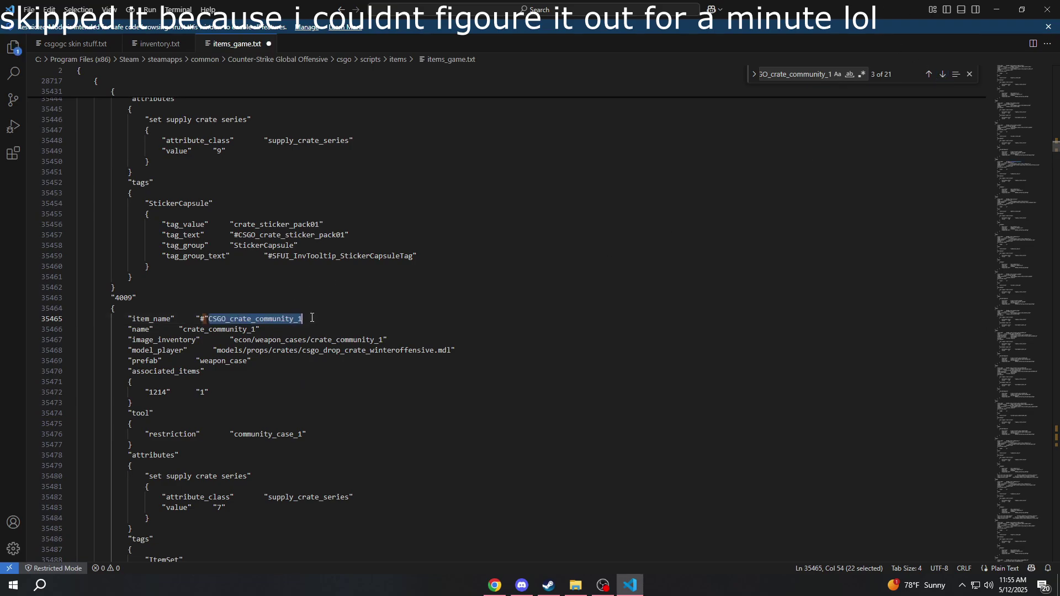
key(ctrl+z)
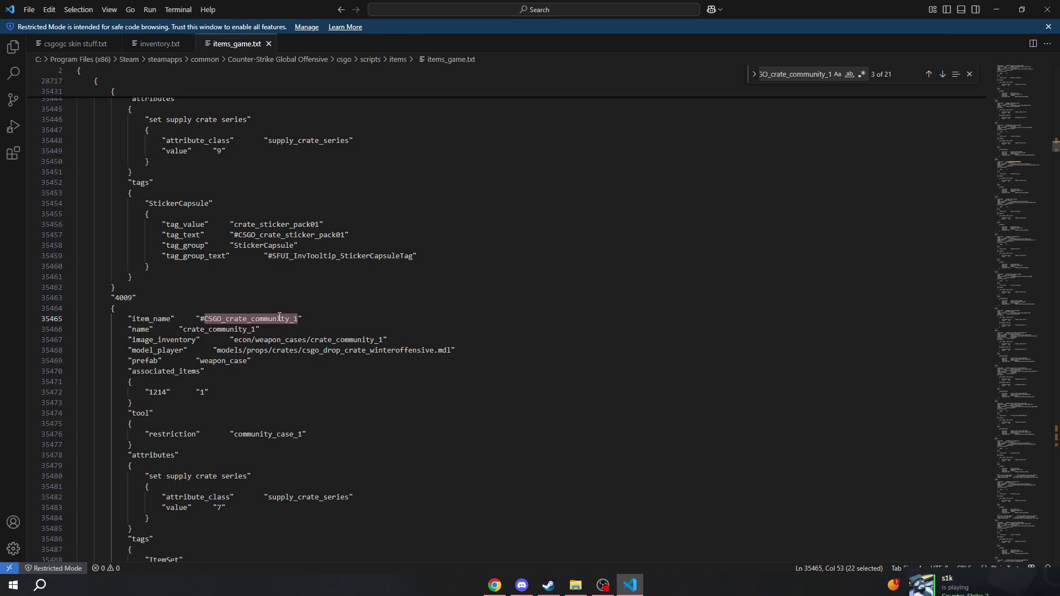
click(162, 392)
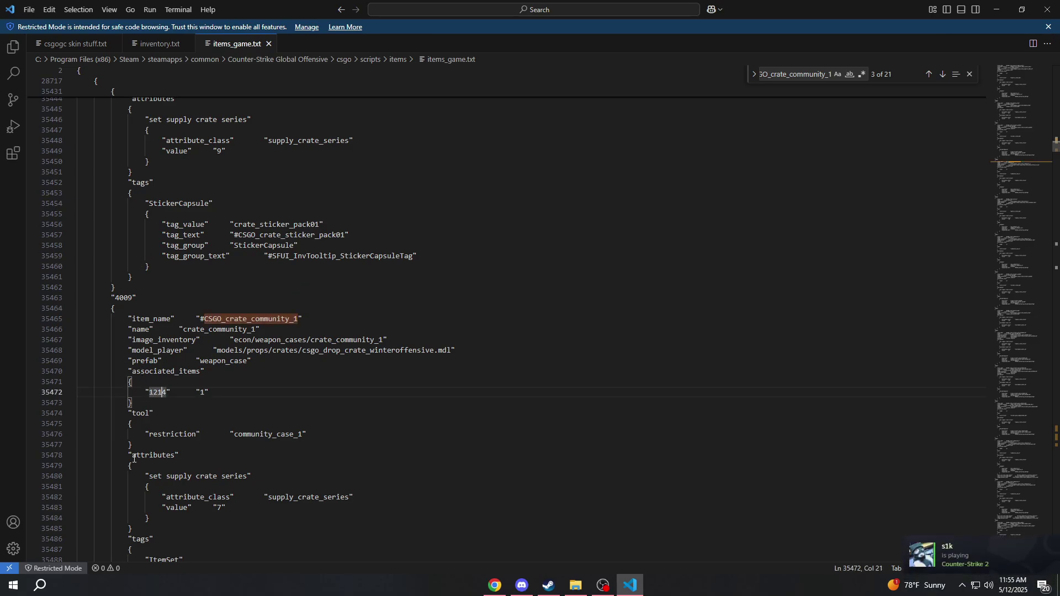
double_click(157, 392)
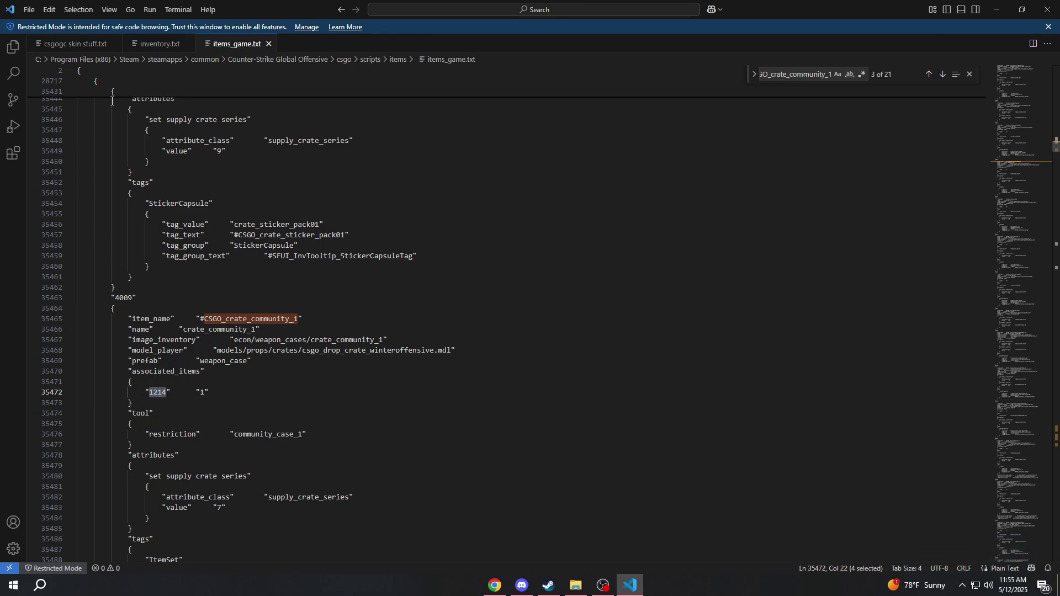
- Set the def_index of the case key item in inventory.txt to 1214 and save the file
click(159, 44)
double_click(176, 433)
text(4121)
key(BackSpace)
key(BackSpace)
key(BackSpace)
key(BackSpace)
text(1210)
key(ctrl+s)
- Relaunch CS:GO from its shortcut in the game folder and open the inventory
click(576, 585)
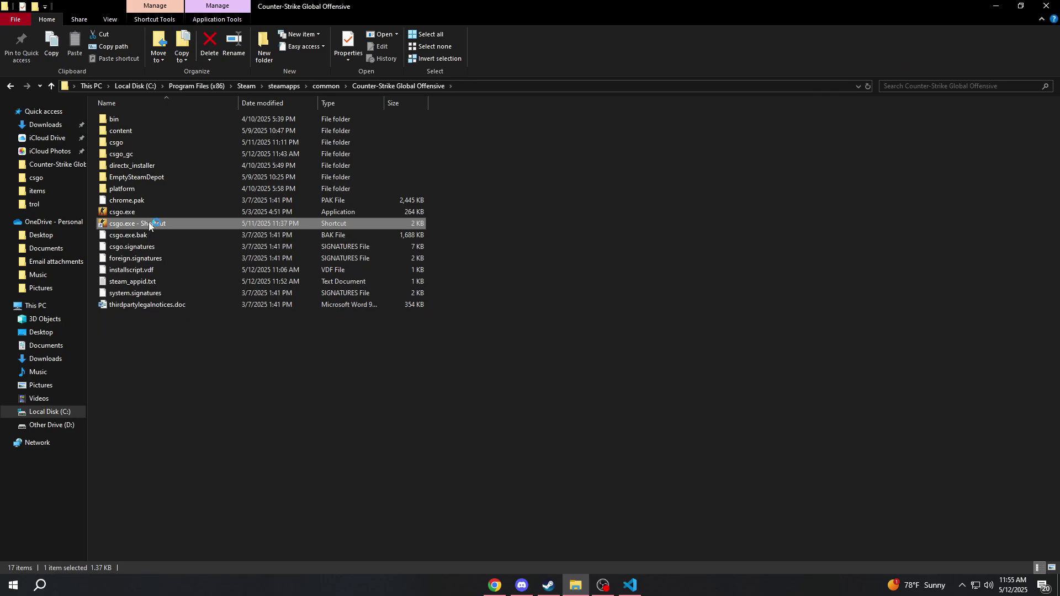
double_click(149, 223)
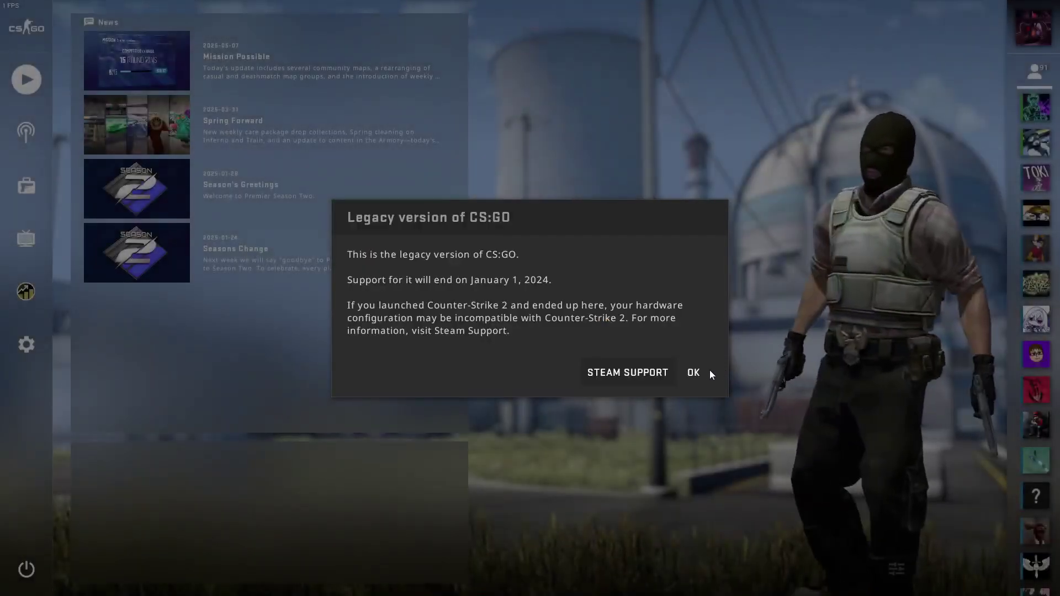
click(703, 370)
click(26, 186)
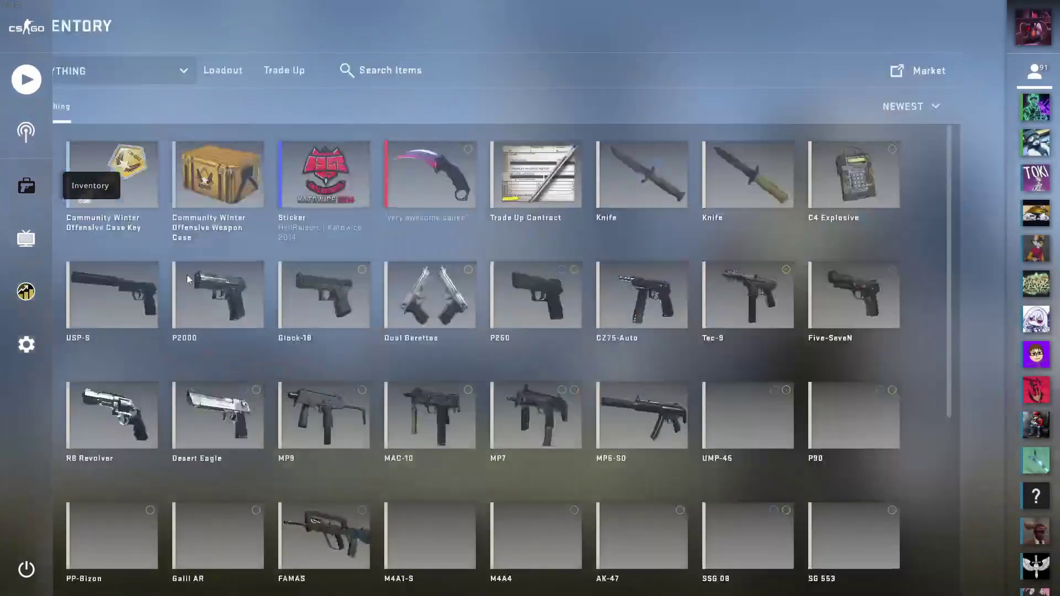
- Unlock the Community Winter Offensive Weapon Case with the Community Winter Offensive Case Key
click(171, 185)
click(243, 194)
click(168, 185)
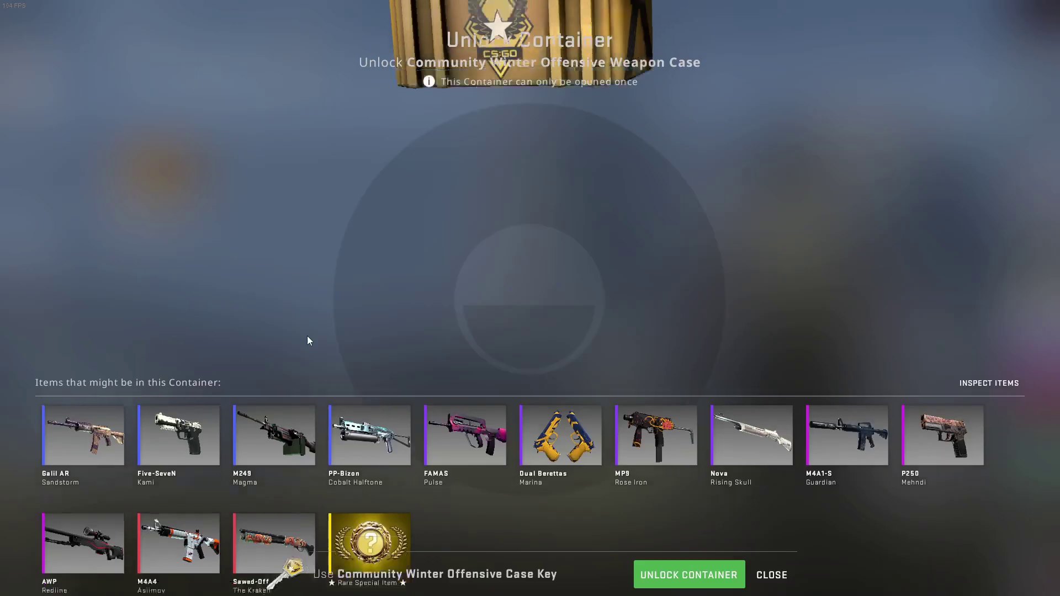
click(669, 568)
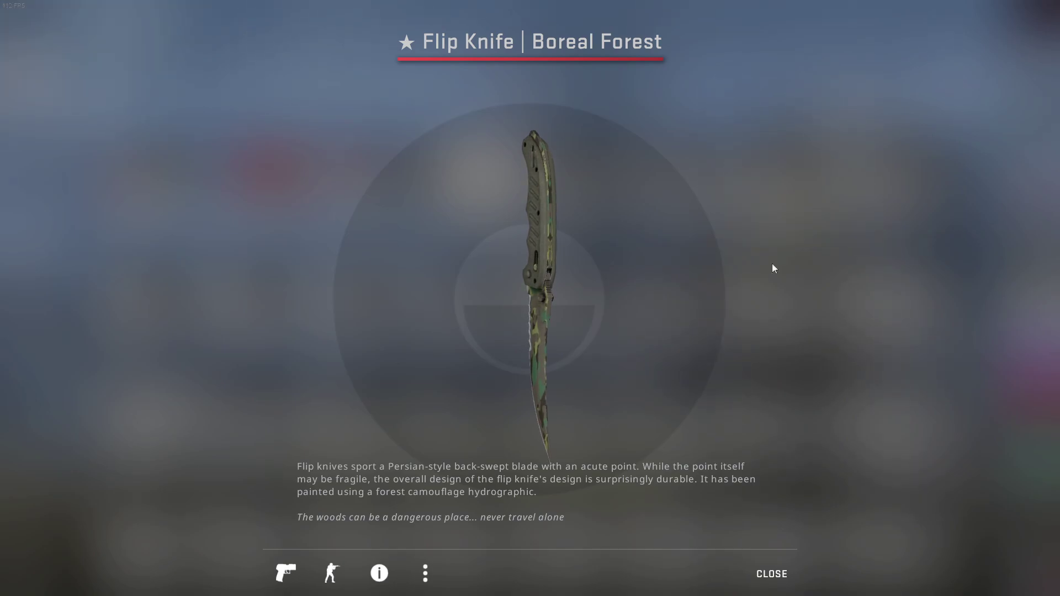
- Inspect the unboxed Flip Knife | Boreal Forest from several angles and check its finish details
drag(577, 303, 808, 307)
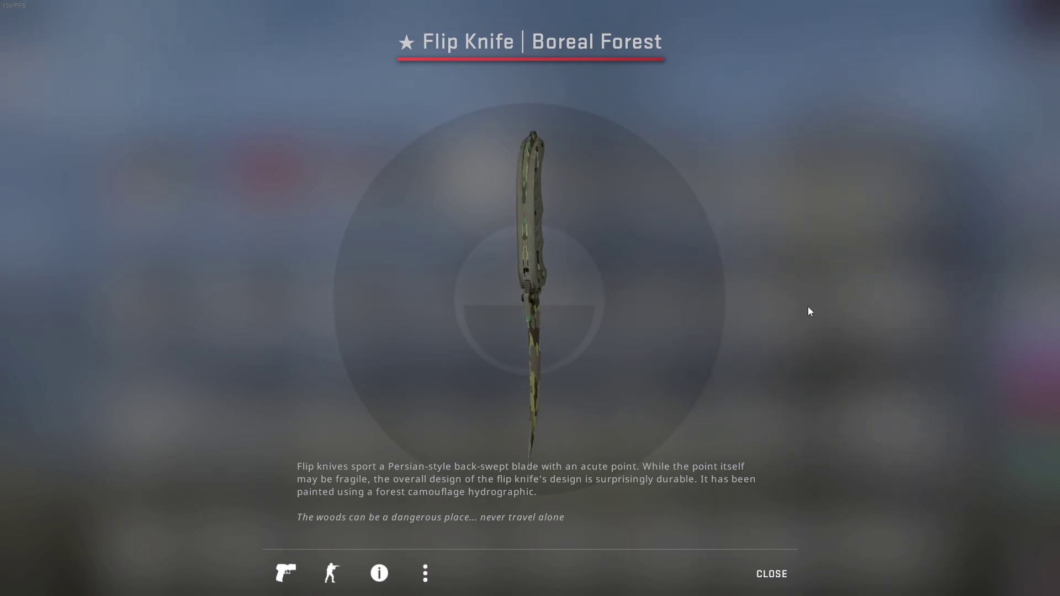
key(Escape)
right_click(162, 177)
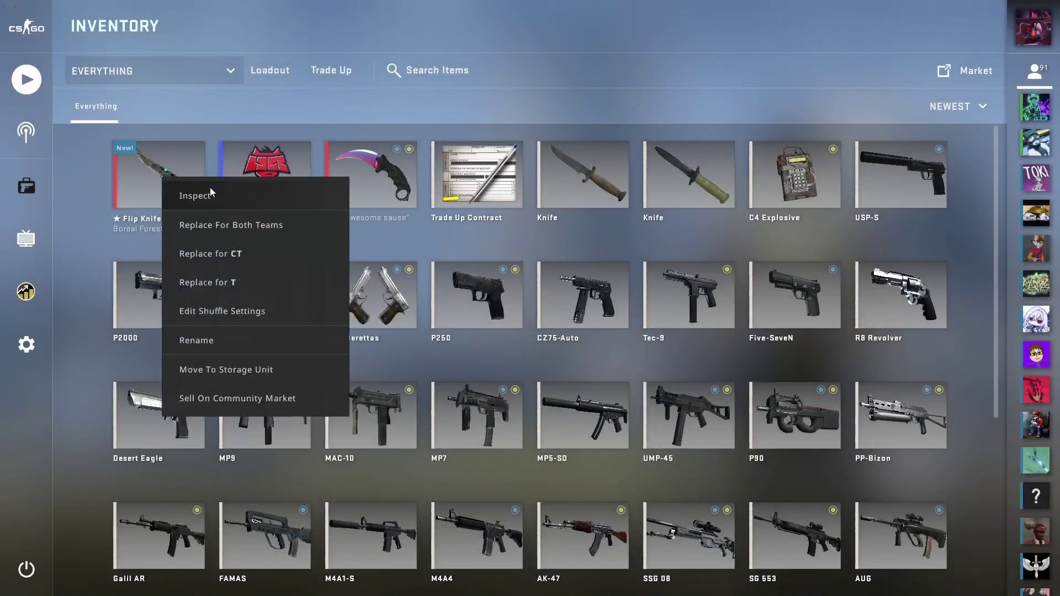
click(210, 194)
mouse_move(388, 579)
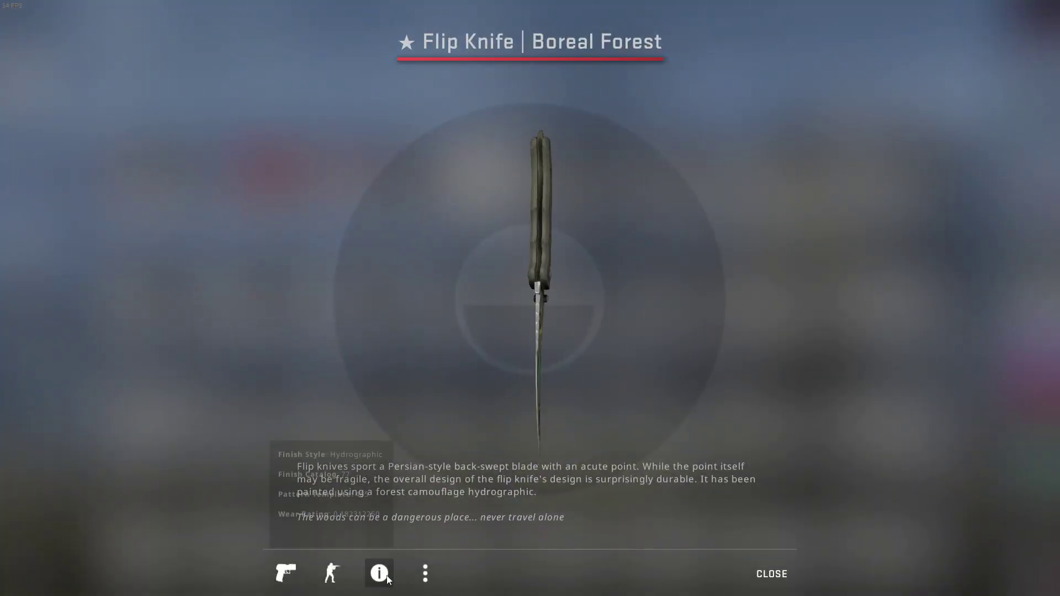
key(Escape)
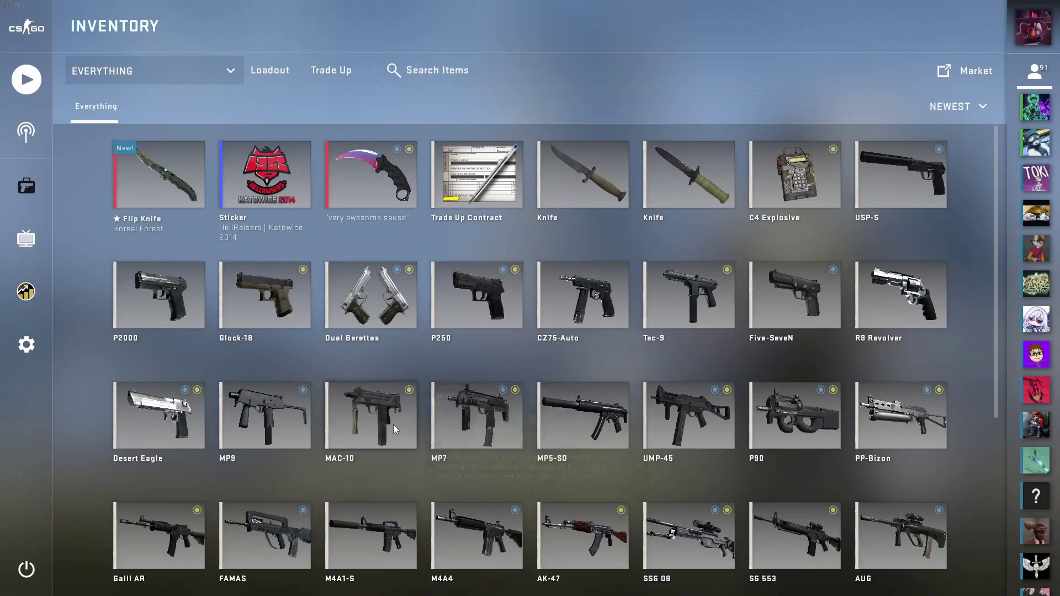
- Quit CS:GO after the case opening and return to inventory.txt
mouse_move(394, 426)
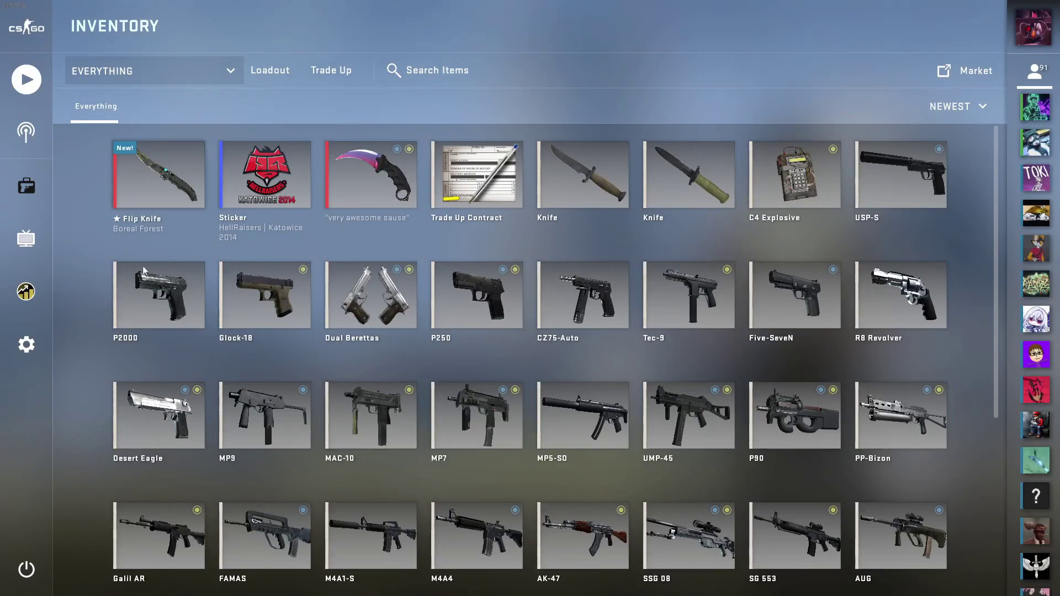
click(9, 584)
click(573, 331)
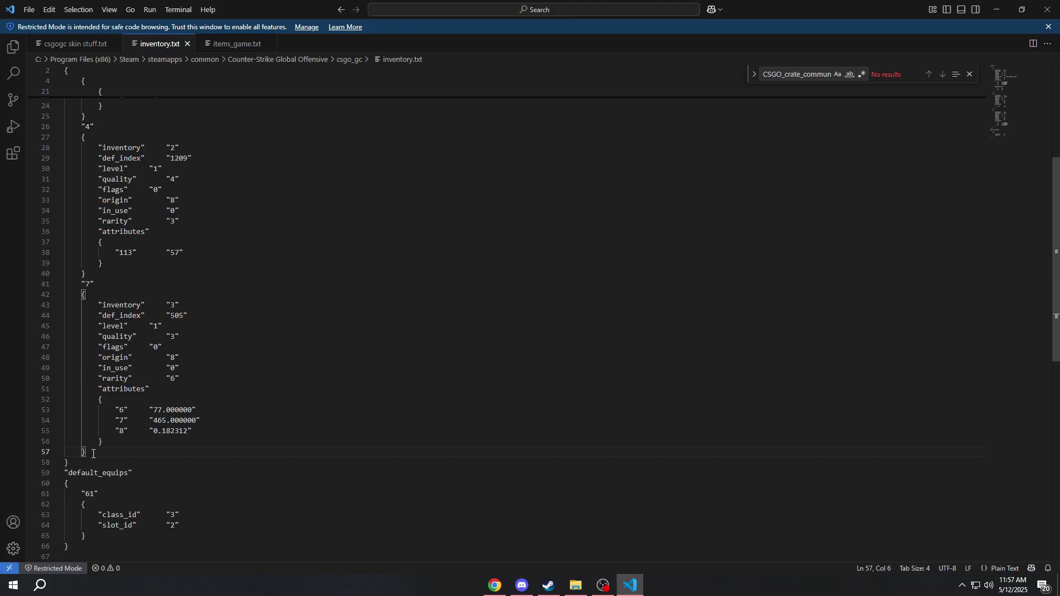
- Duplicate the item "7" block directly below itself in inventory.txt
drag(86, 453, 38, 288)
key(ctrl+c)
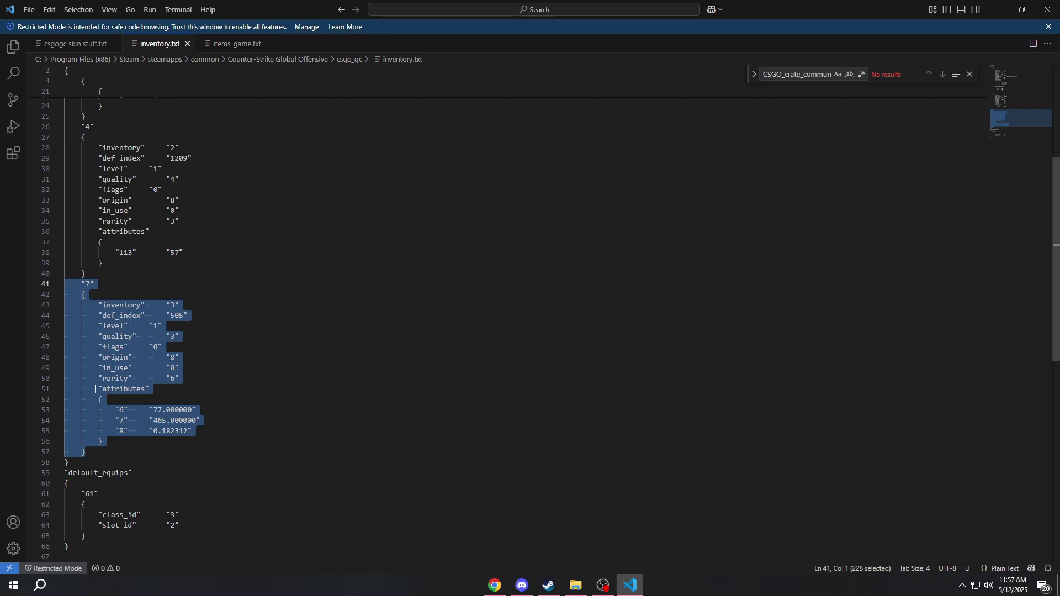
click(100, 452)
key(Return)
key(ctrl+v)
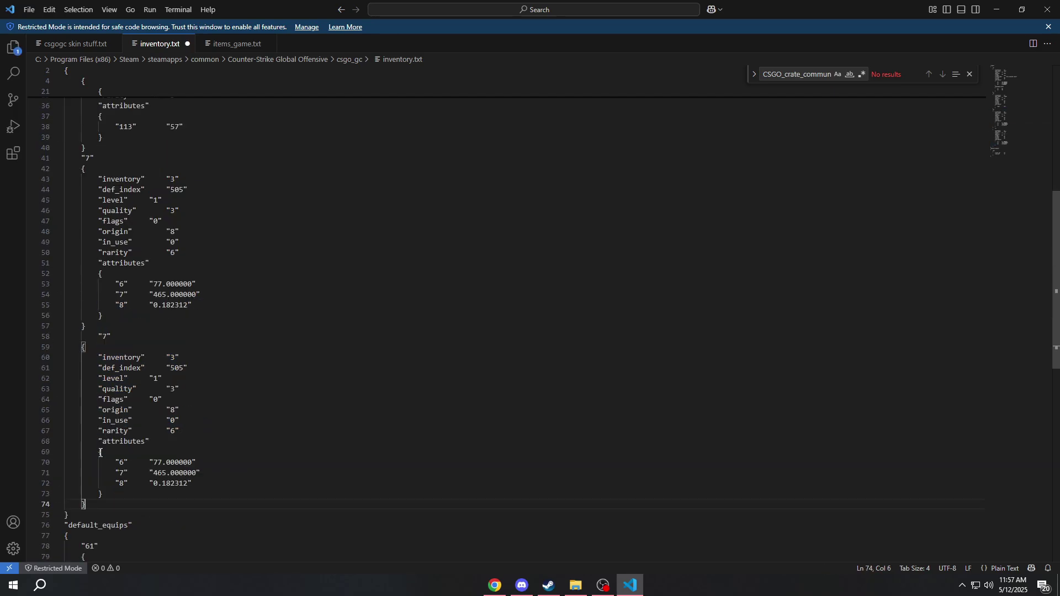
- Renumber the duplicated block as item "8" and set its inventory value to 7
scroll(109, 365, up, 1)
click(108, 365)
key(BackSpace)
text(8)
double_click(172, 385)
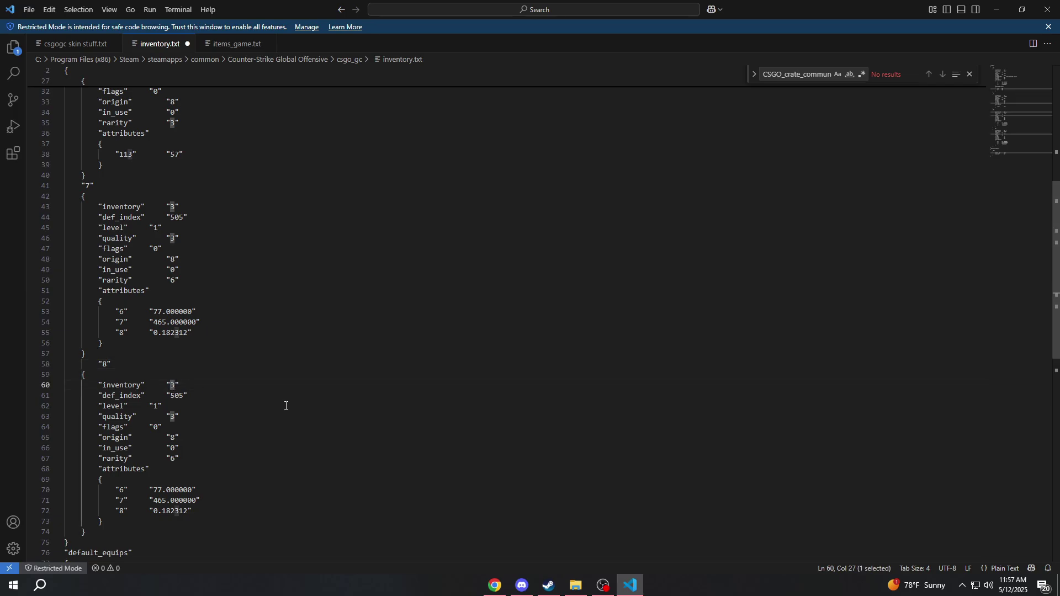
text(7)
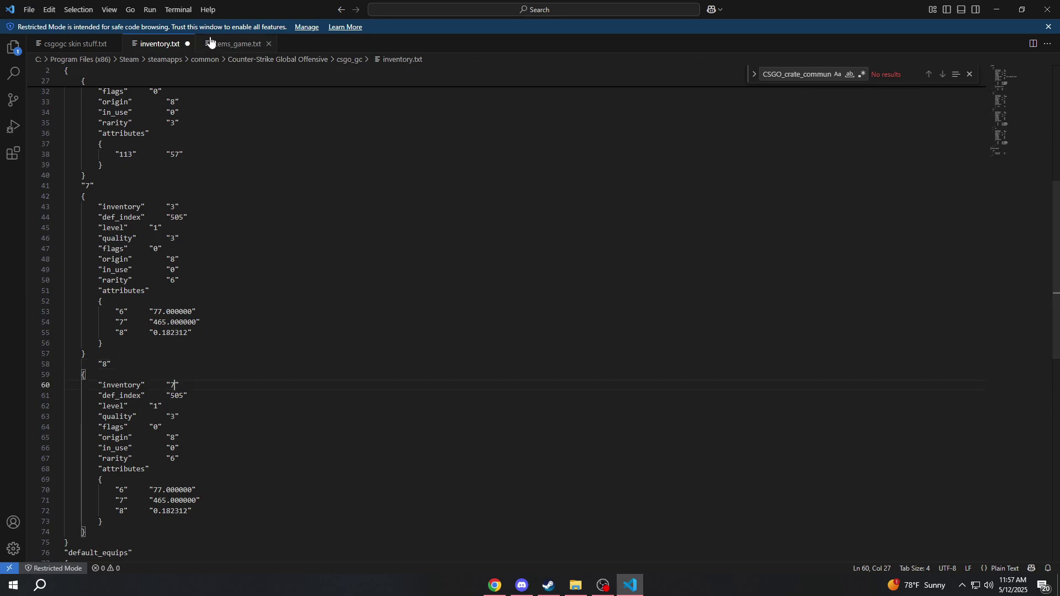
- Search items_game.txt for Office and set the def_index of item "8" to the Collectible Pin - Office ID, 6016
click(237, 44)
double_click(822, 74)
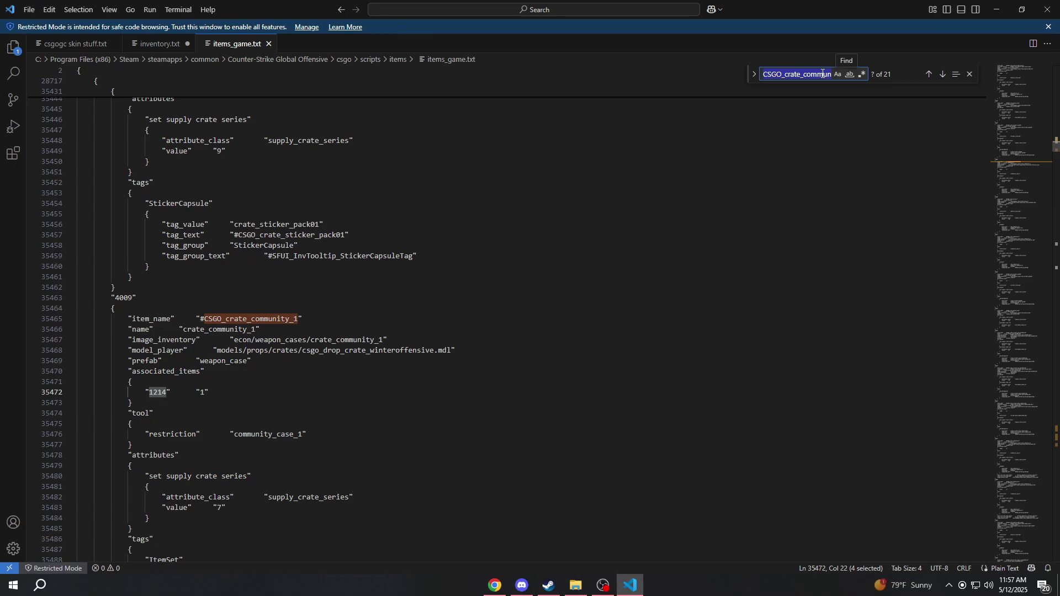
text(Office)
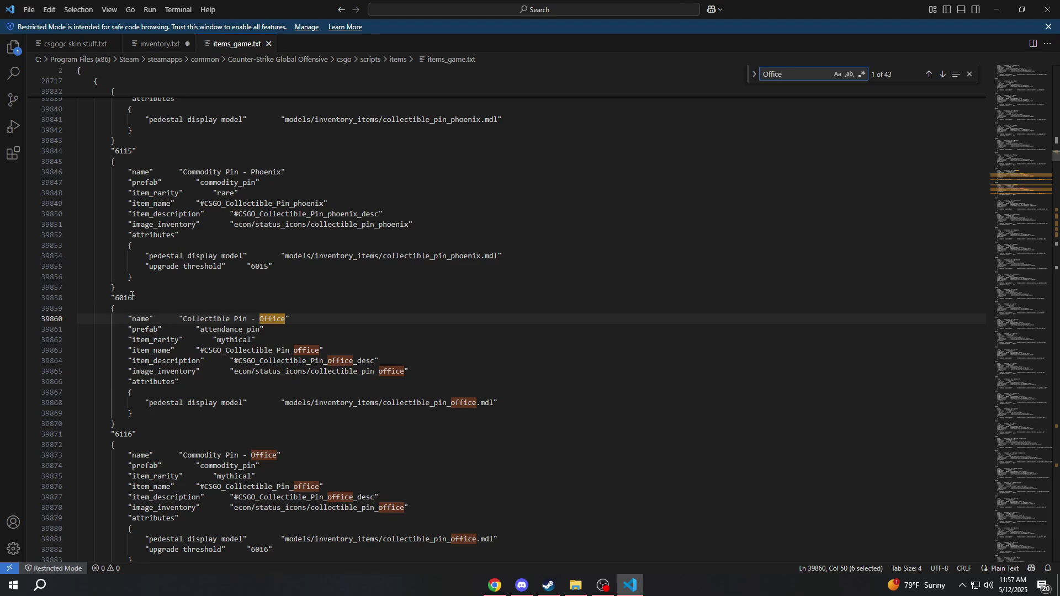
drag(132, 297, 117, 299)
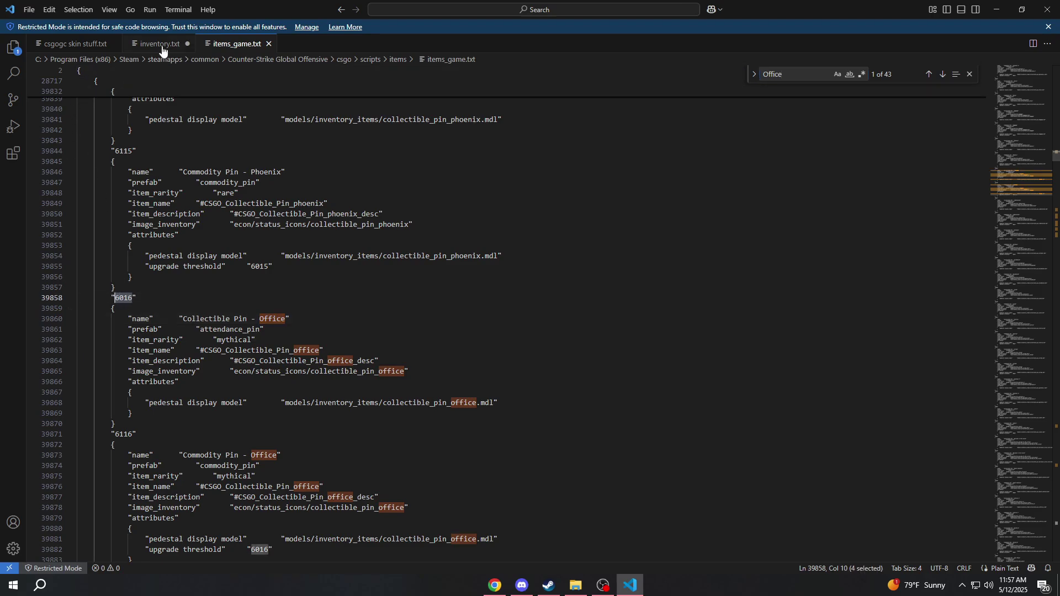
click(161, 46)
drag(183, 396, 171, 394)
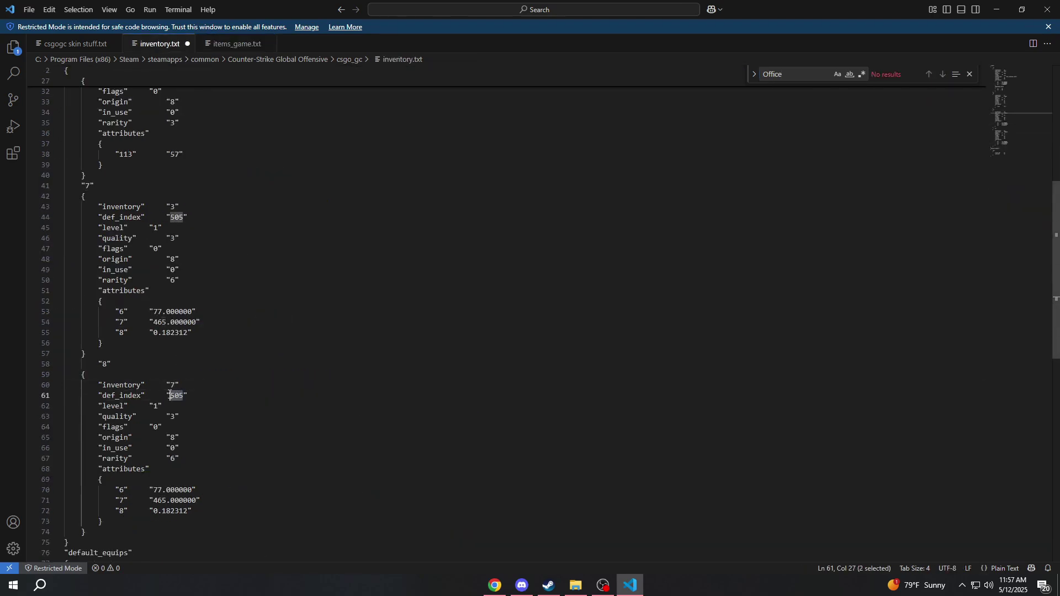
text(6016)
- Delete the attributes block from item "8" in inventory.txt
drag(110, 520, 48, 469)
key(BackSpace)
key(BackSpace)
- Relaunch CS:GO, check the pin displayed on the profile, and open the inventory
click(629, 585)
click(576, 585)
double_click(191, 224)
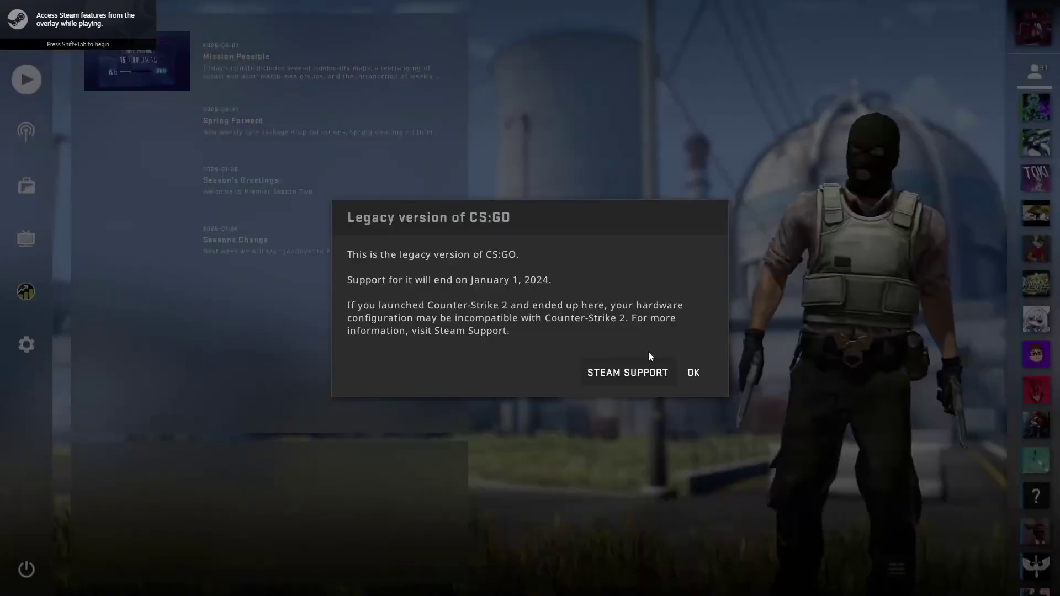
click(695, 372)
mouse_move(921, 34)
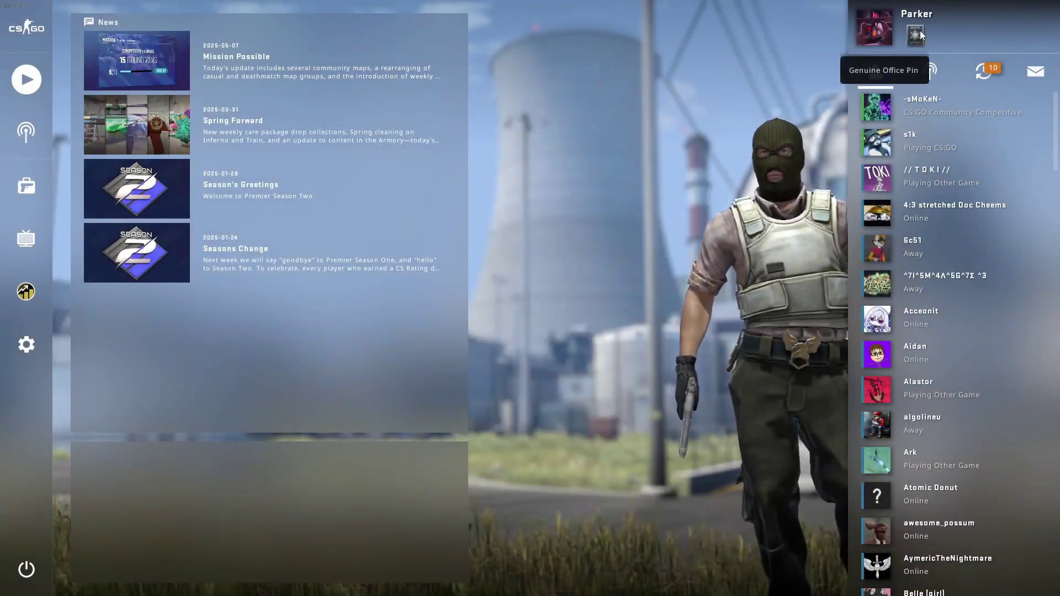
click(26, 186)
- Inspect the Office Pin in the inventory and return to the item list
right_click(144, 193)
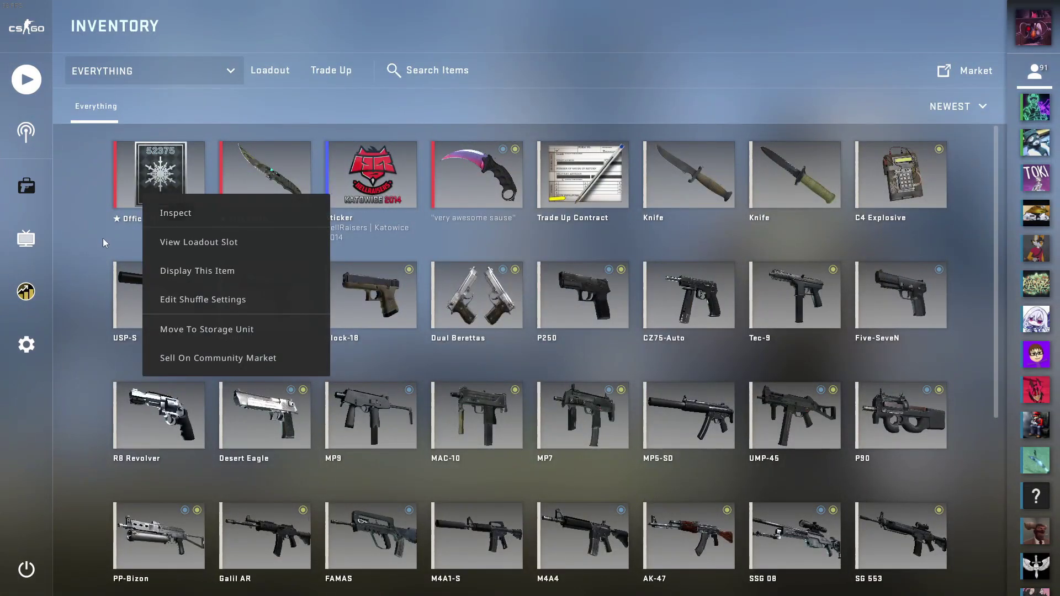
click(111, 238)
right_click(137, 200)
click(254, 209)
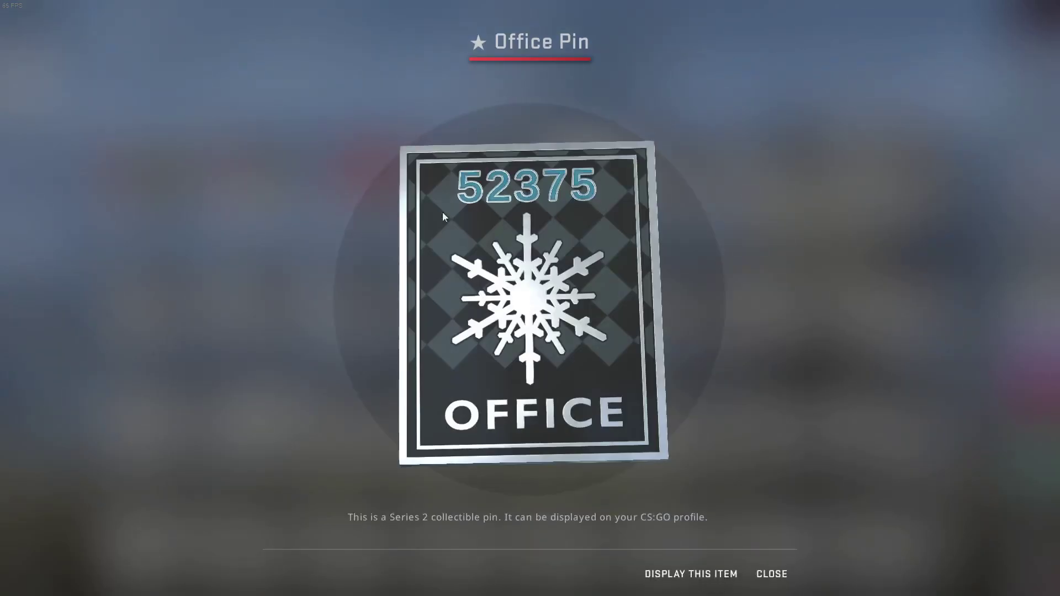
click(771, 574)
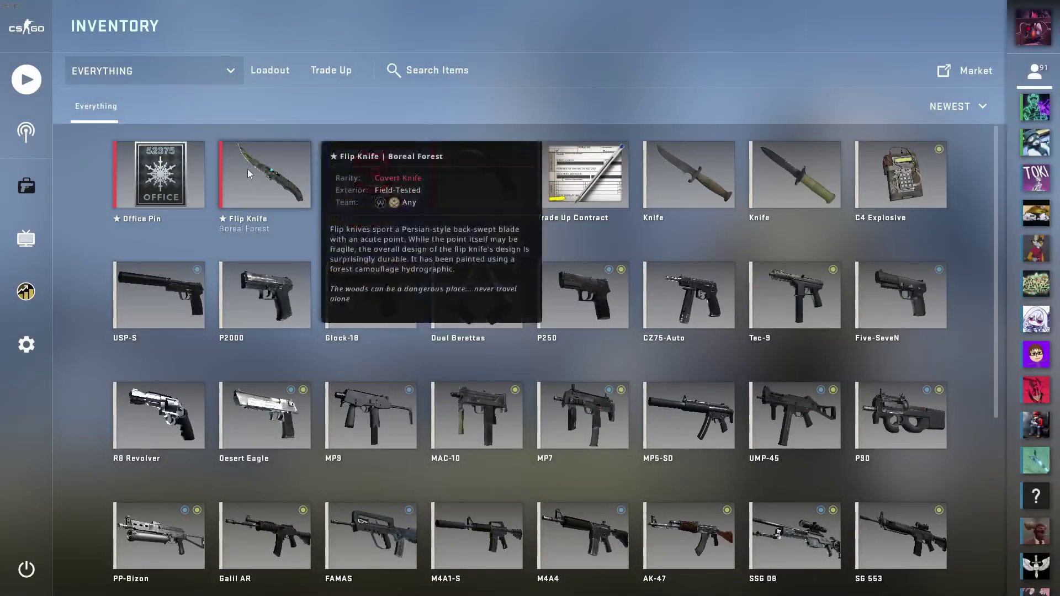
right_click(140, 194)
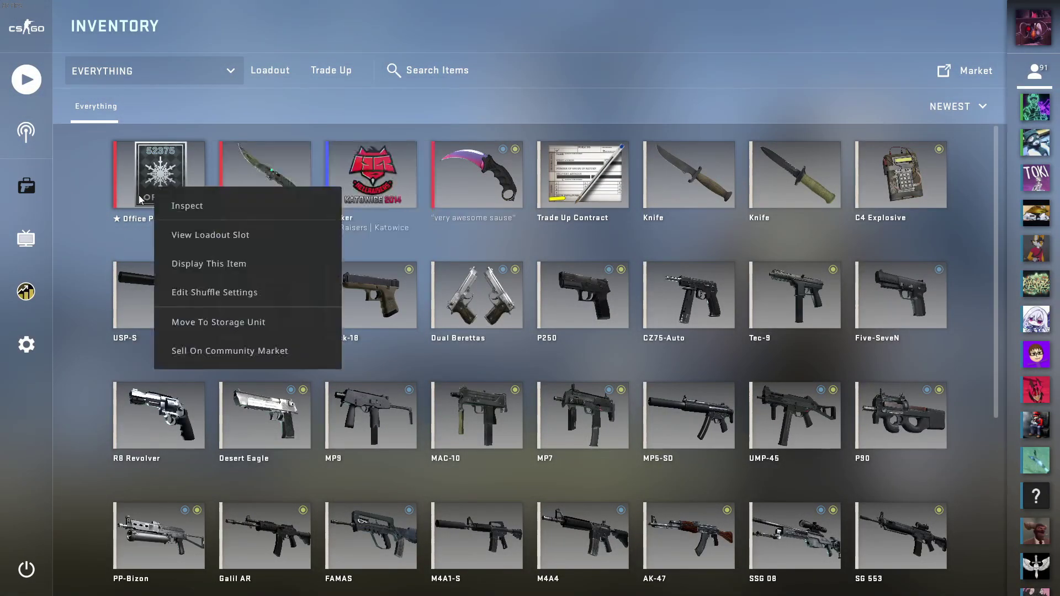
click(213, 199)
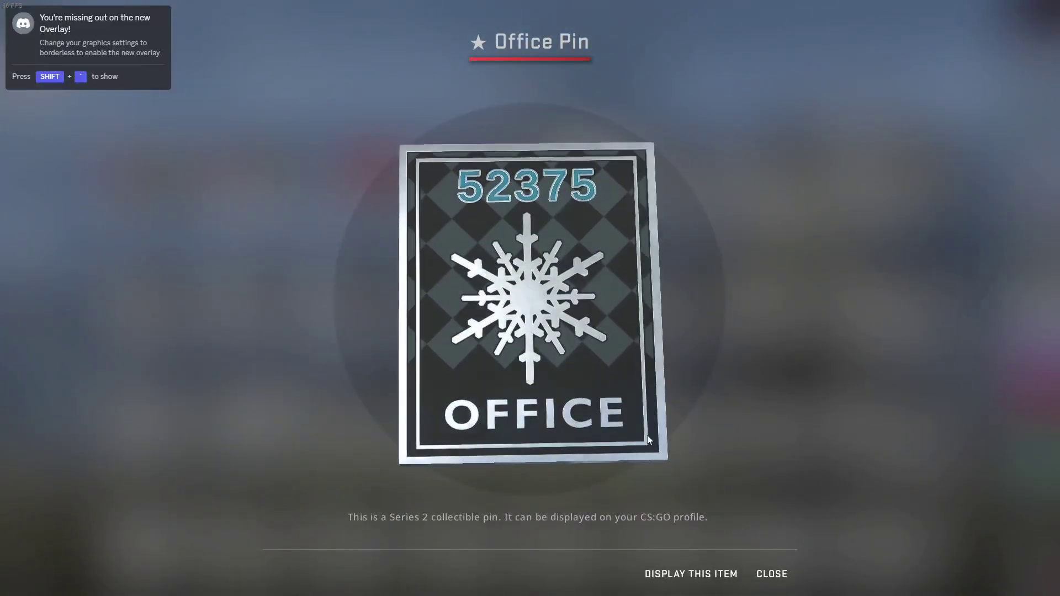
key(Escape)
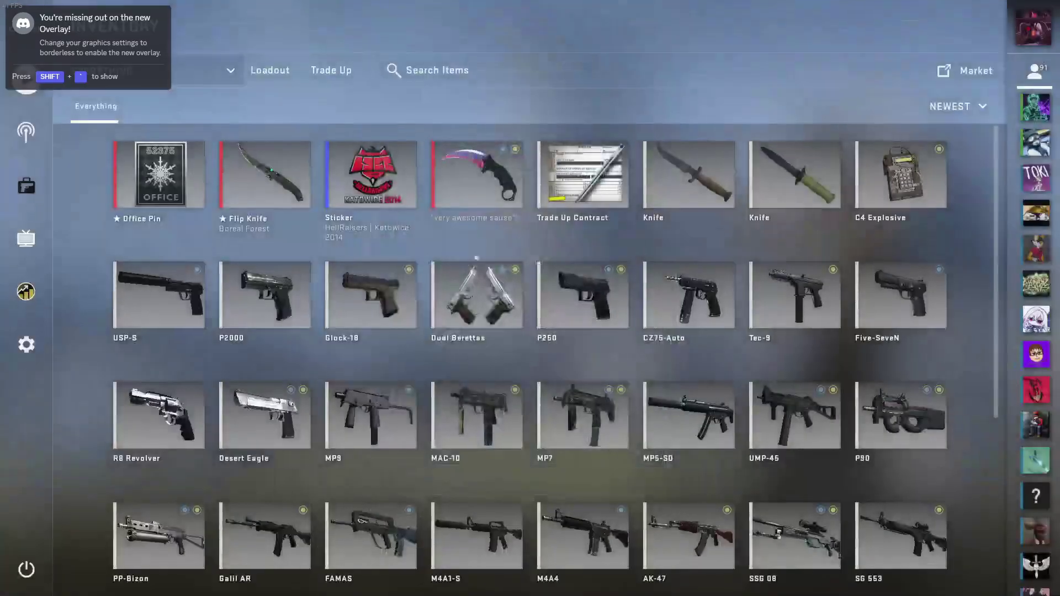
- Quit CS:GO after inspecting the Office Pin and return to inventory.txt
mouse_move(244, 406)
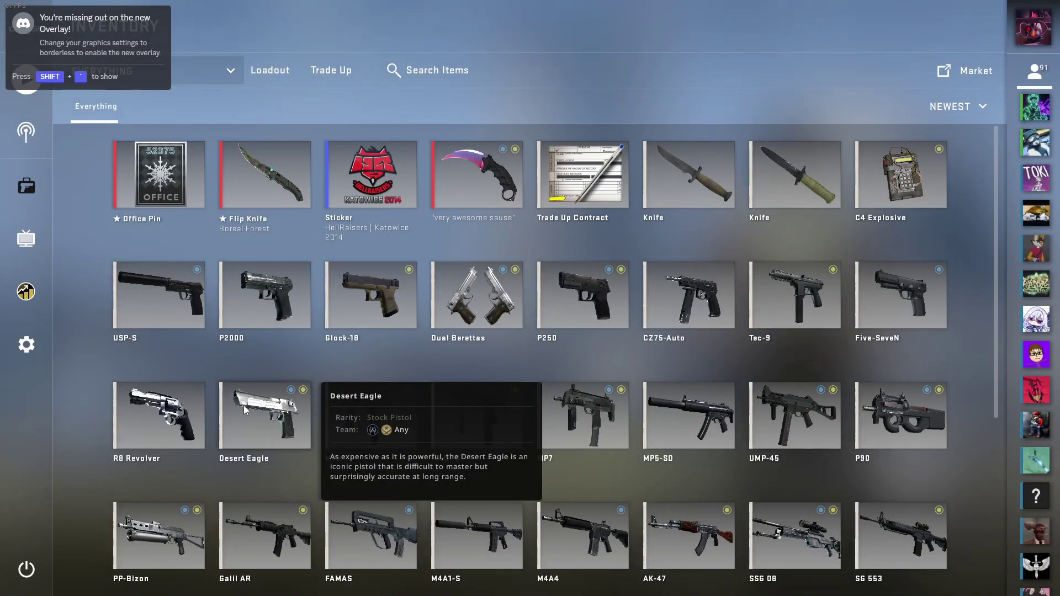
click(26, 569)
click(574, 333)
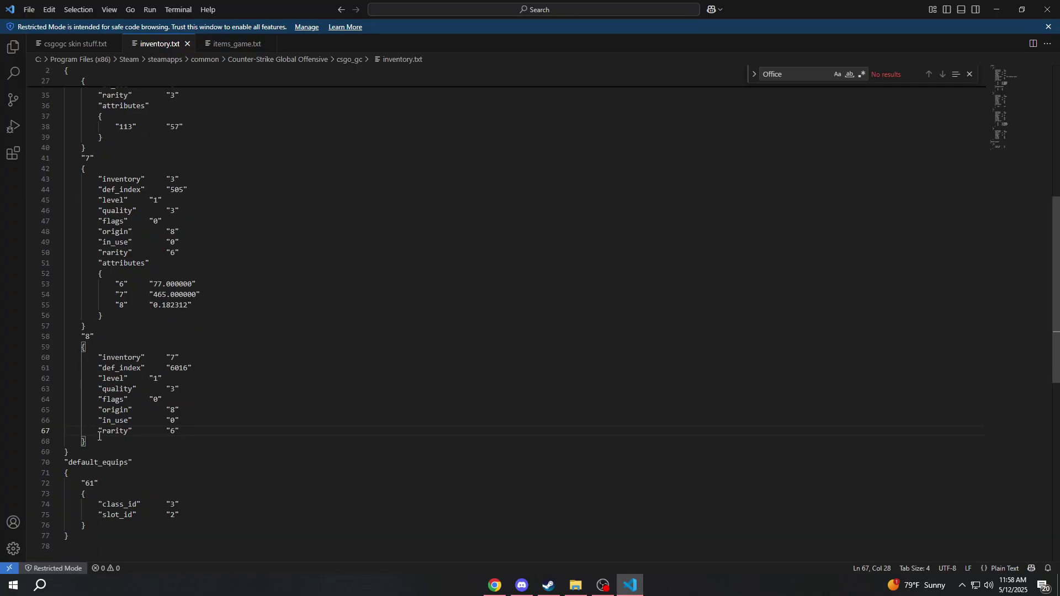
- Duplicate the item "8" block below itself in inventory.txt as item "9" with inventory value "8"
drag(99, 437, 83, 347)
click(106, 444)
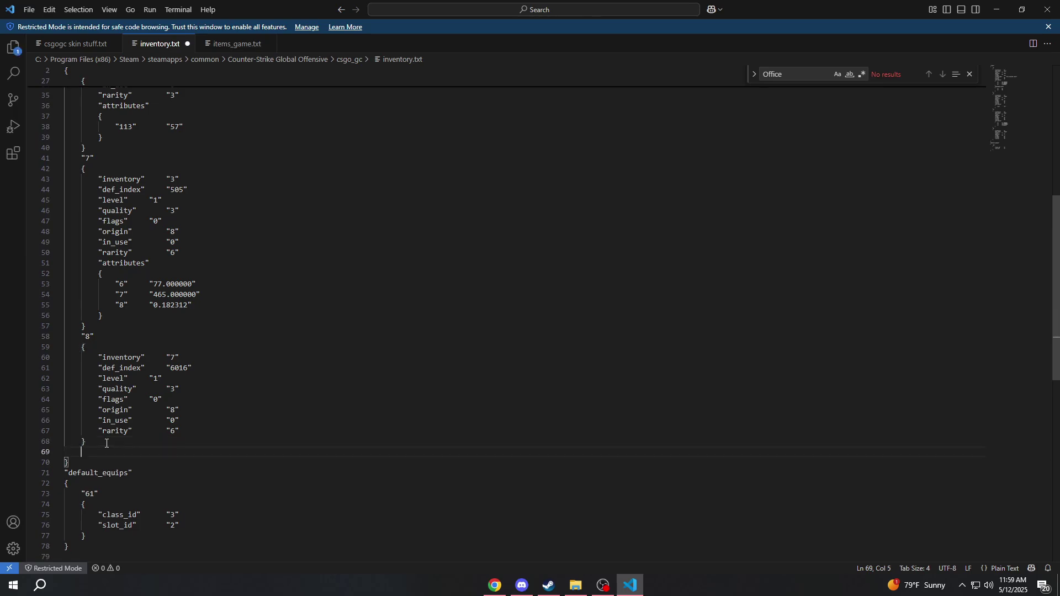
text("8" { "inventory"	"7" "def_index"	"6016" "level"	"1" "quality"	"3" "flags"	"0" "origin"	"8" "in_use"	"0" "rarity"	"6" })
double_click(104, 398)
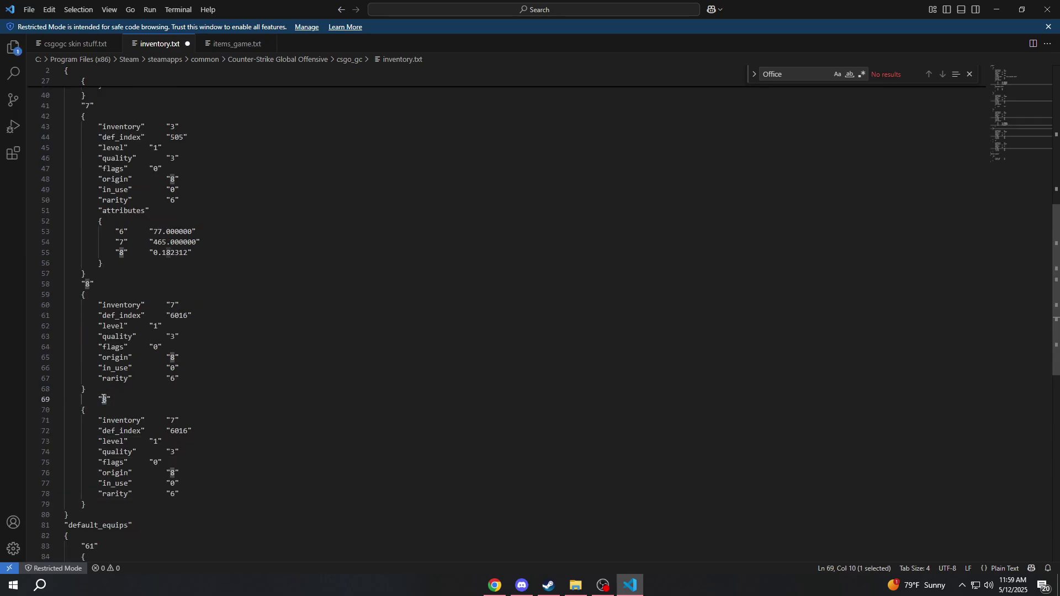
text(9)
double_click(172, 420)
text(8)
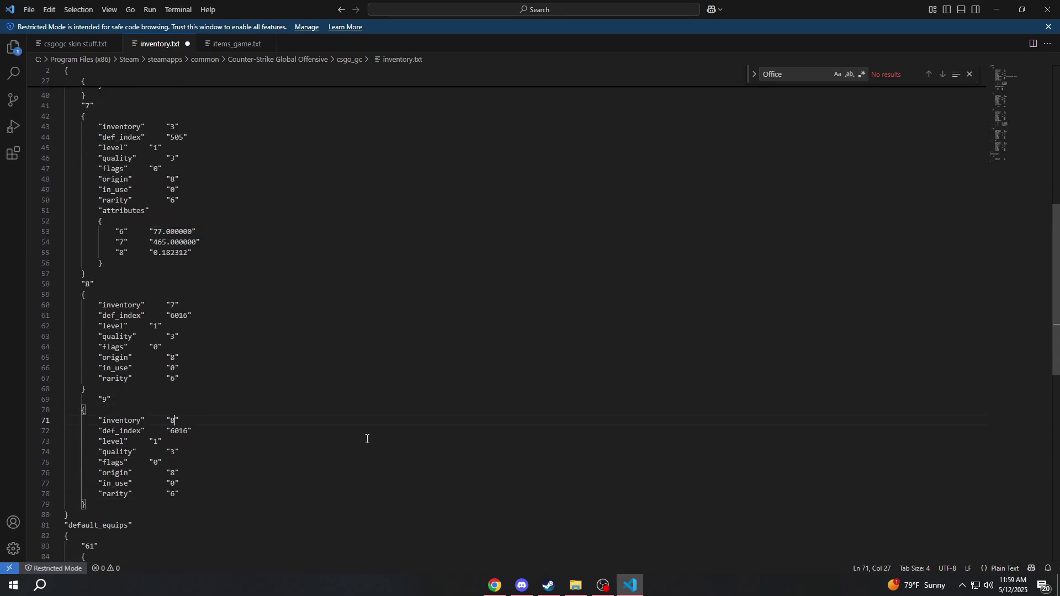
- Search items_game.txt for "cbble" and copy the ID 4027 of the ESL 2014 Cobblestone souvenir package
click(231, 44)
double_click(780, 75)
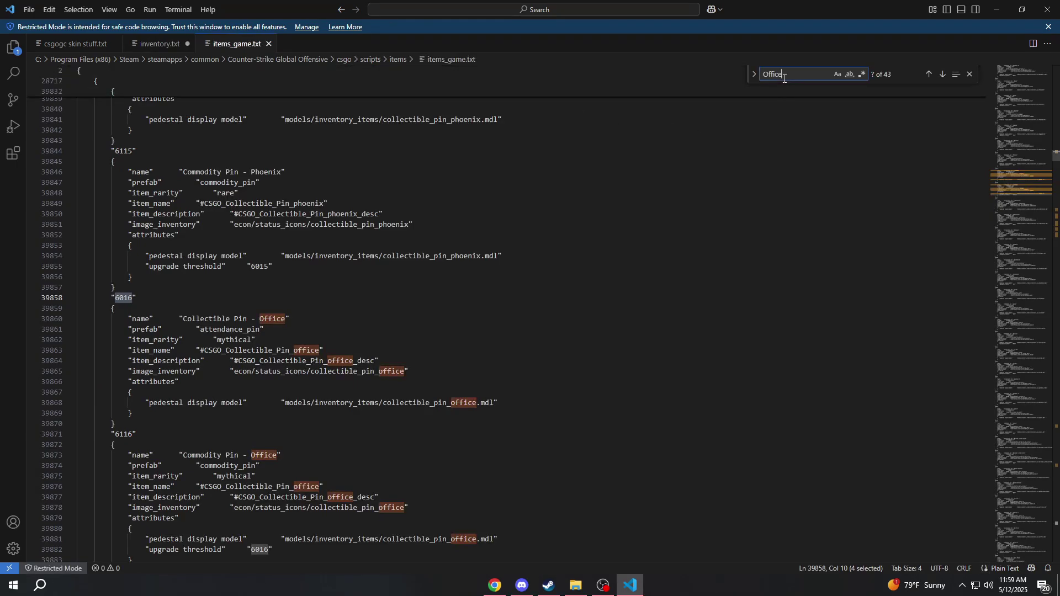
text(cbble)
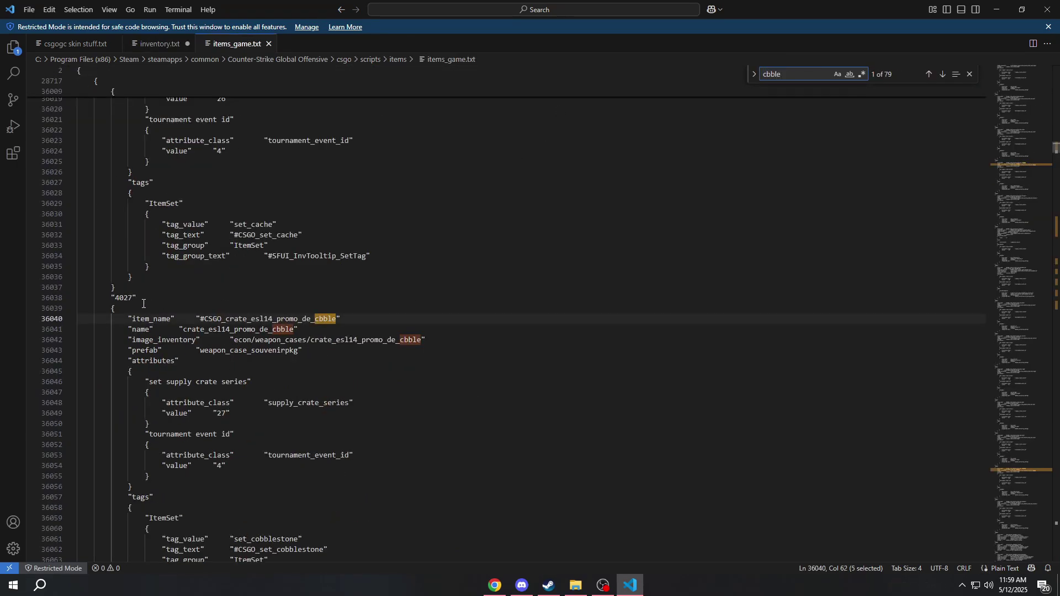
drag(134, 297, 129, 297)
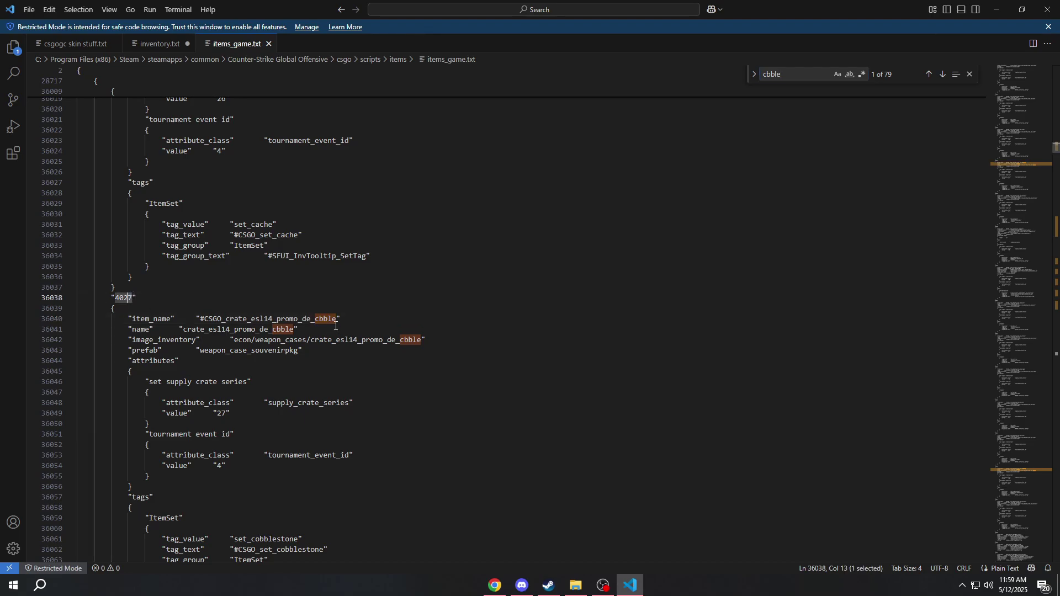
double_click(811, 72)
drag(134, 298, 114, 296)
key(ctrl+c)
- Set the def_index of item "9" in inventory.txt to 4027 and save the file
click(163, 44)
drag(170, 436, 190, 430)
key(ctrl+v)
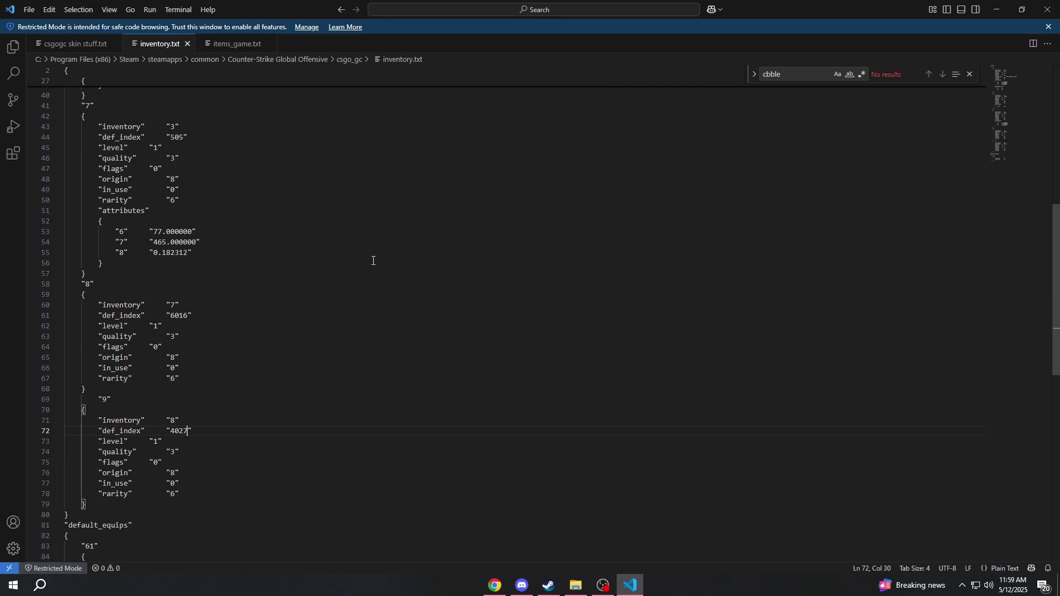
- Relaunch CS:GO, dismiss the legacy version notice, and open the newly added Cobblestone souvenir package from the inventory
click(576, 586)
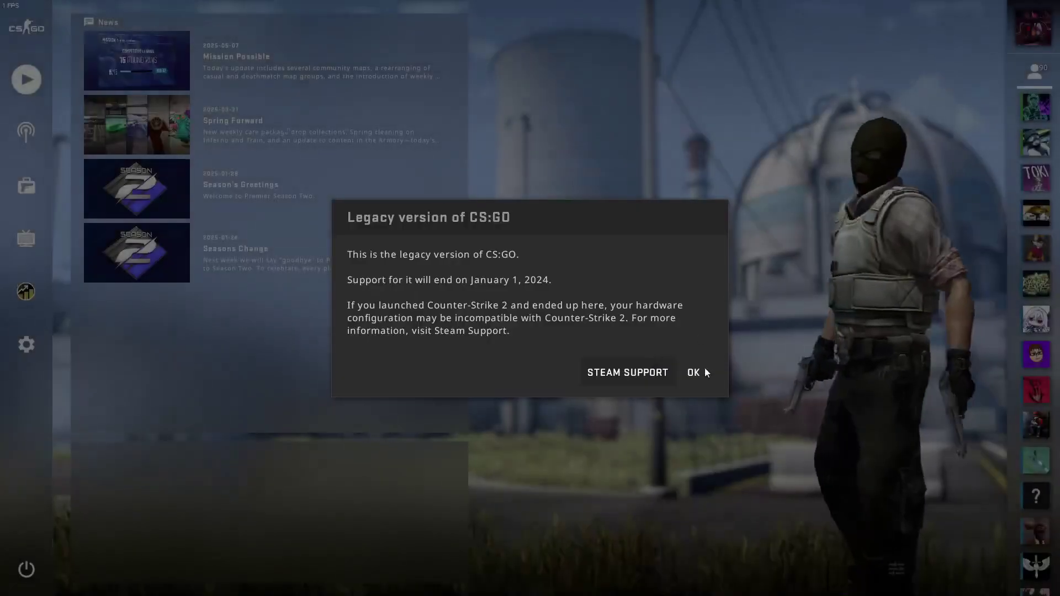
click(707, 368)
click(26, 186)
click(165, 180)
click(212, 196)
click(651, 574)
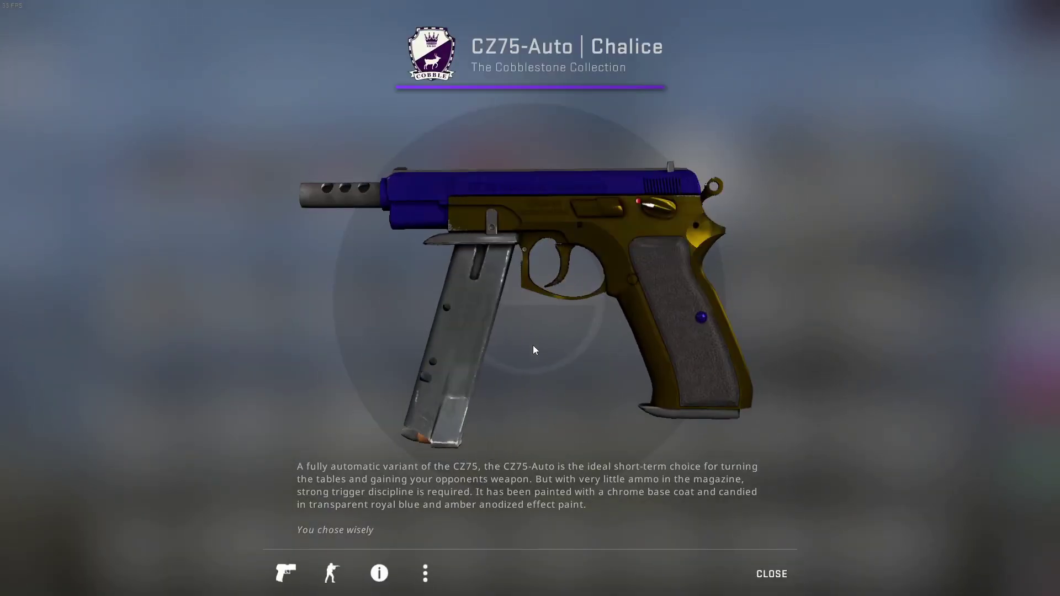
- Close the inspected CZ75-Auto Chalice, quit CS:GO, and return to inventory.txt
key(Escape)
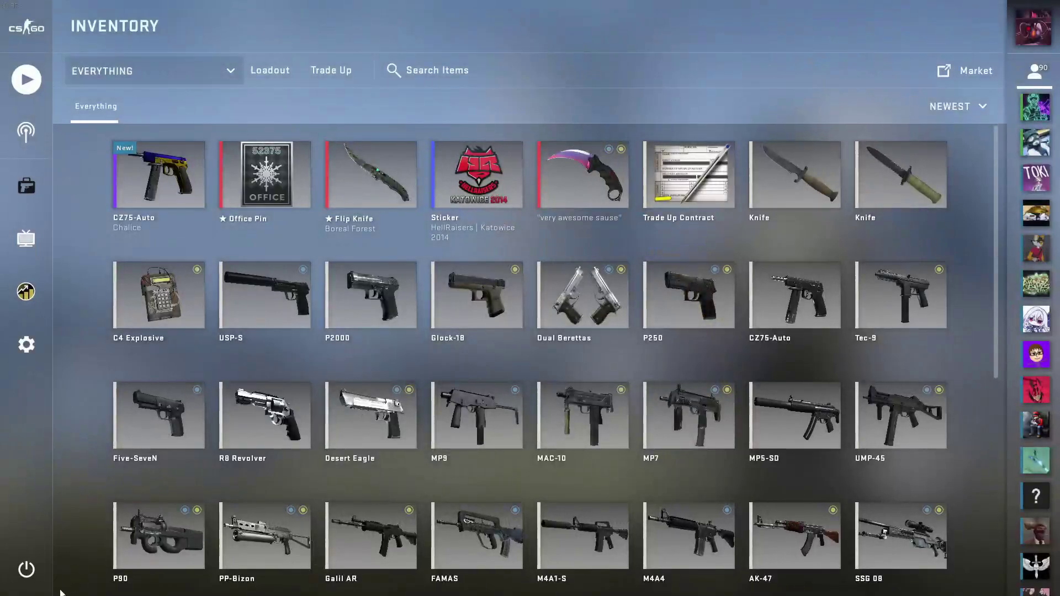
click(26, 569)
click(574, 330)
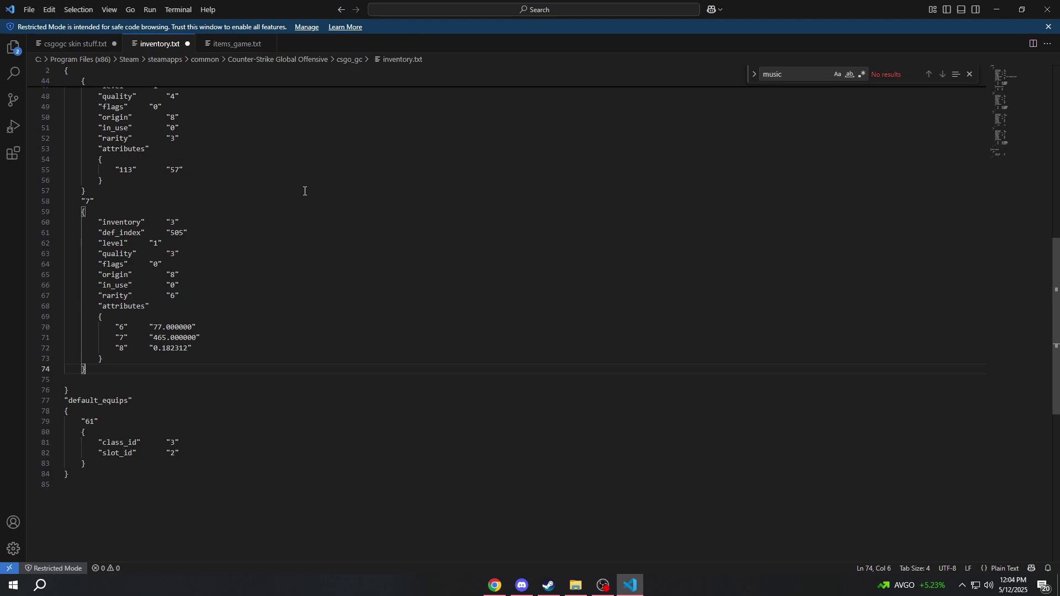
- Duplicate the item "7" block below itself in inventory.txt as item "8" with inventory value "7"
drag(95, 368, 55, 201)
key(ctrl+c)
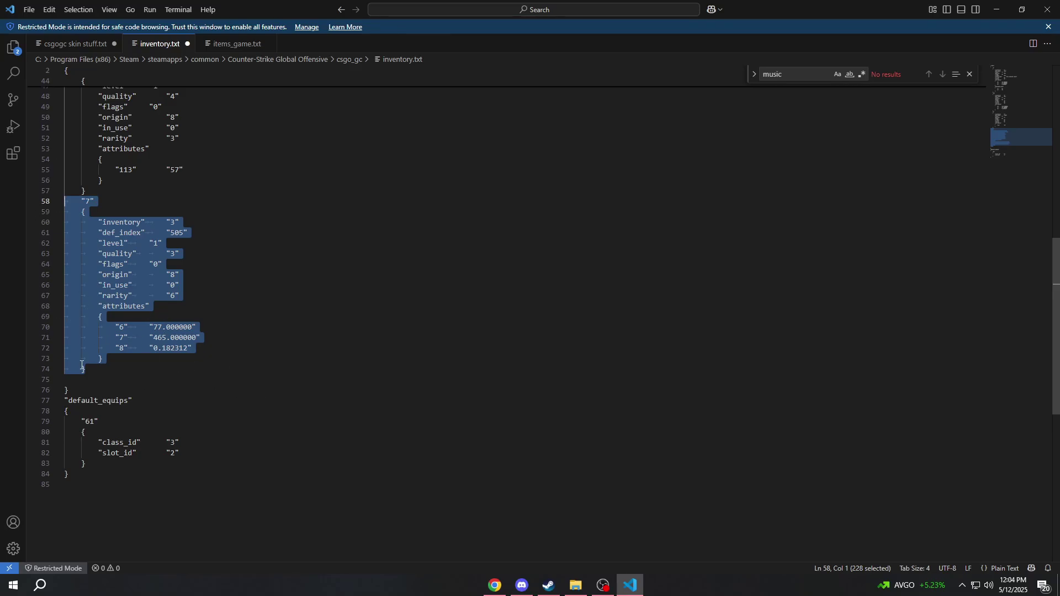
click(112, 371)
key(Return)
key(ctrl+v)
double_click(104, 336)
text(8)
double_click(171, 358)
text(7)
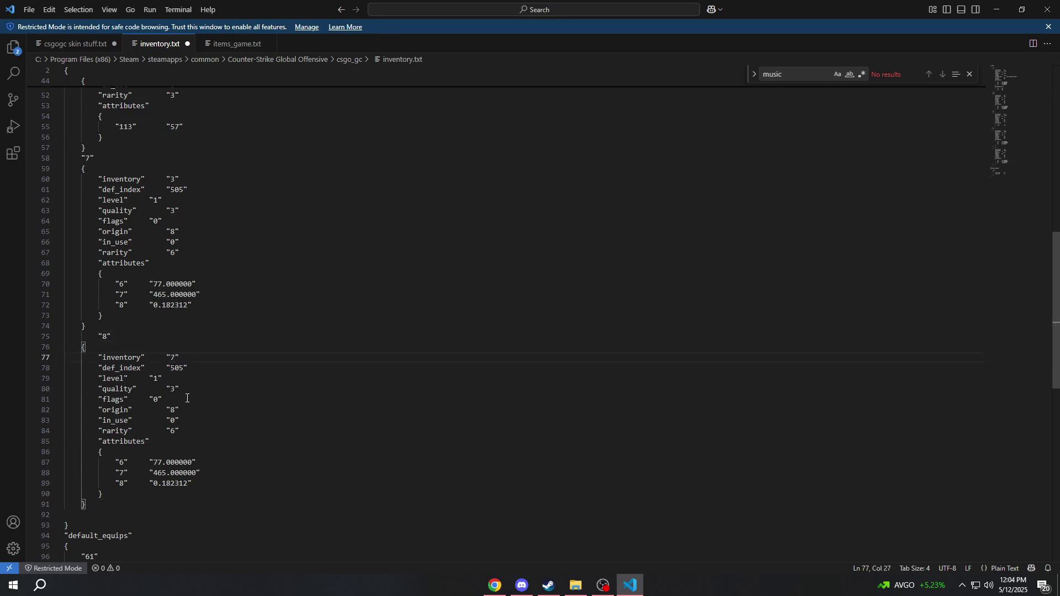
- Review the quality, rarity and weapon ID lists in csgogc skin stuff.txt
click(77, 43)
scroll(188, 370, down, 6)
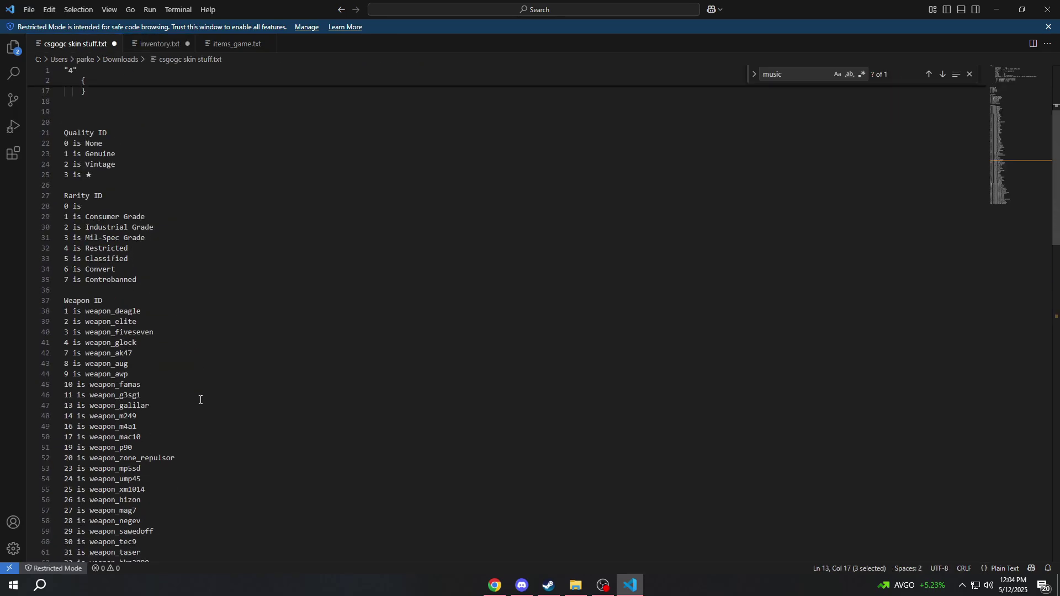
scroll(199, 399, down, 3)
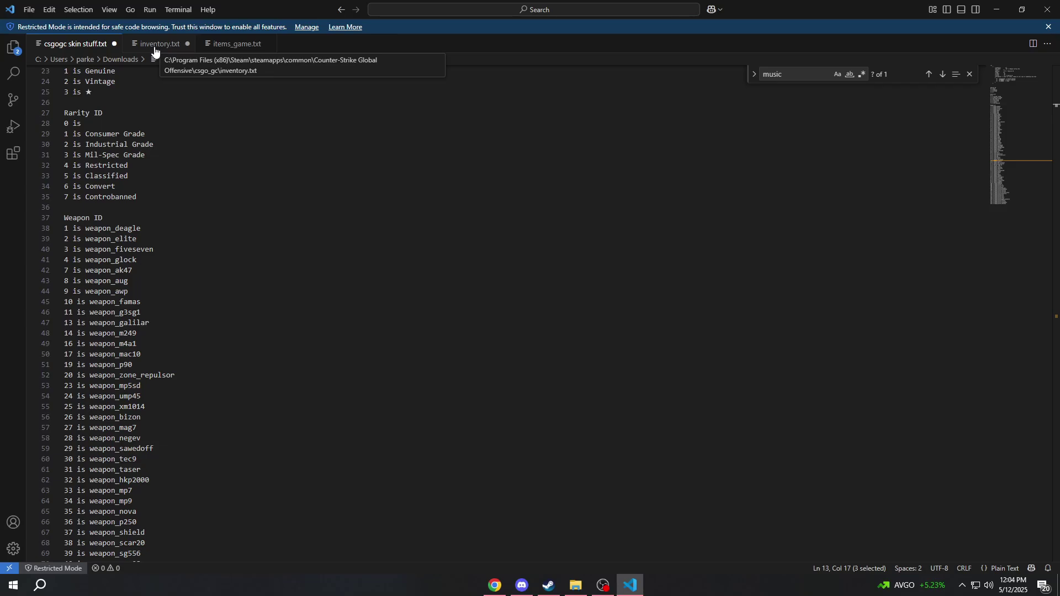
- Switch to Chrome and open the csgoskins.gg website
click(495, 584)
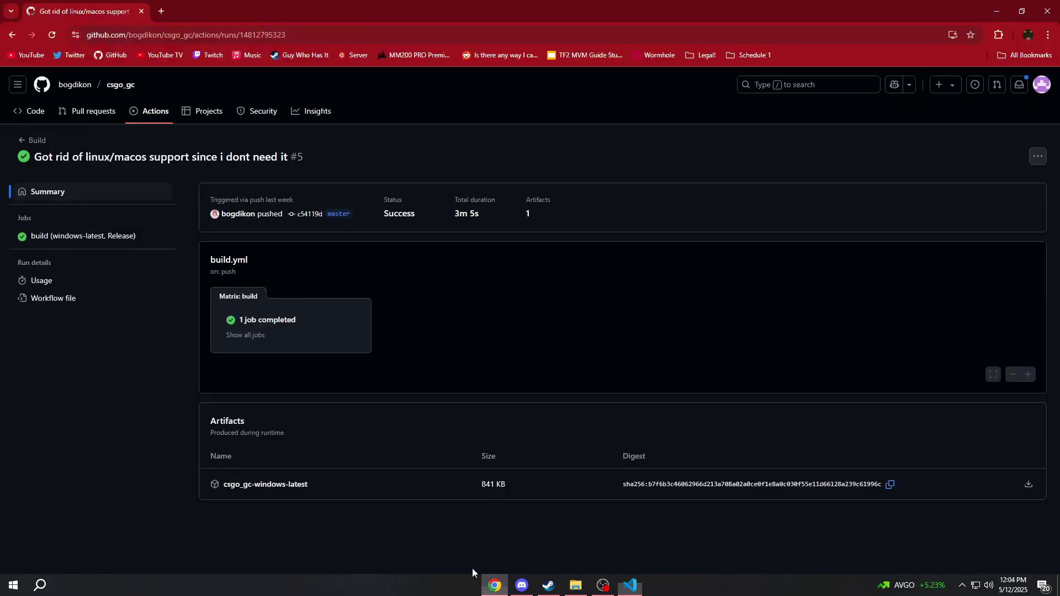
click(157, 36)
text(csgoskins)
key(Return)
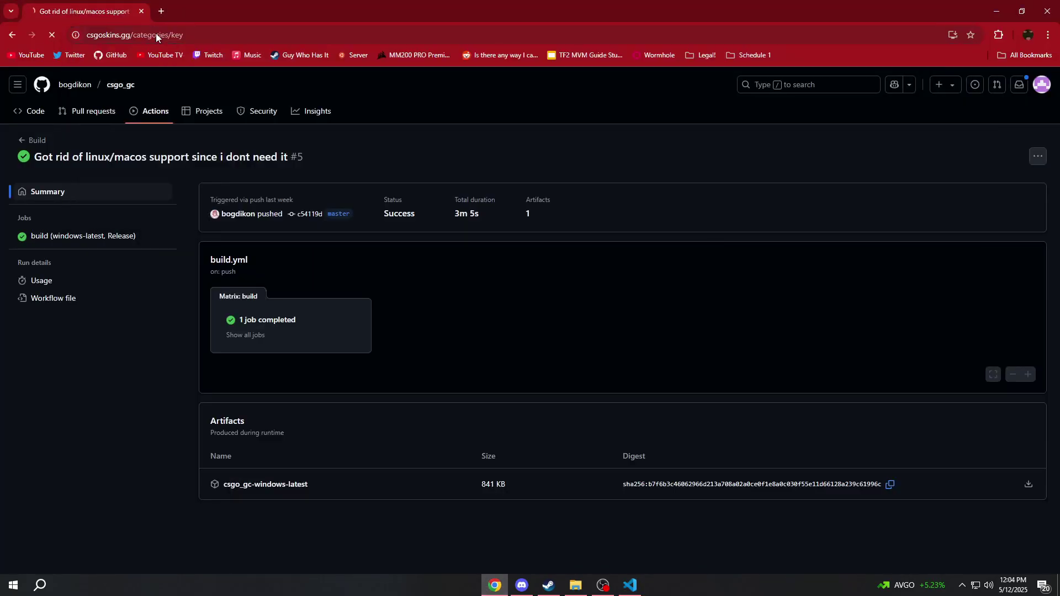
- Browse the AK-47 skins on csgoskins.gg and open the AK-47 Redline page
mouse_move(347, 98)
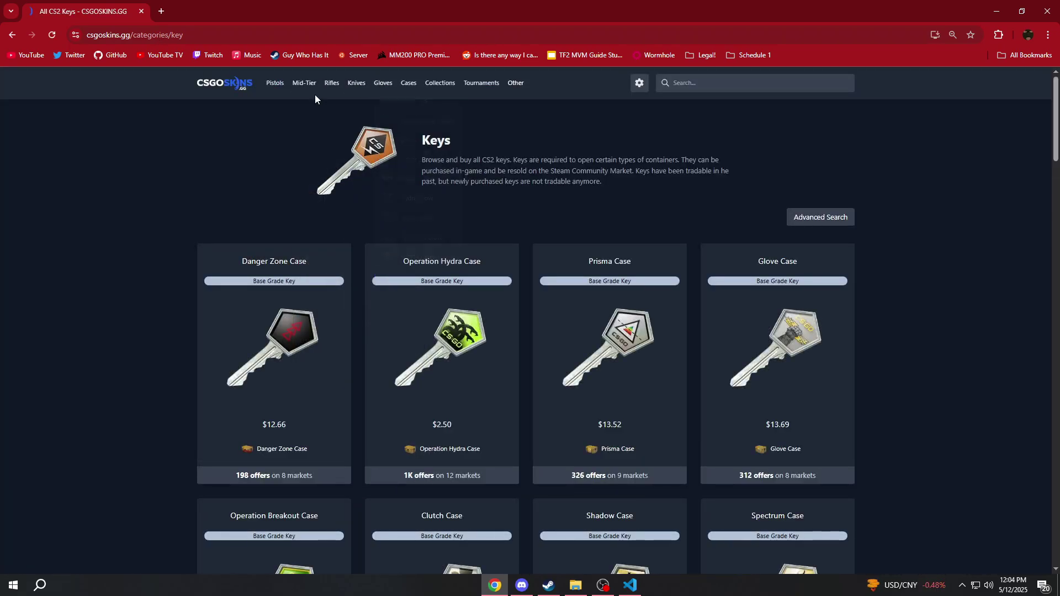
mouse_move(291, 87)
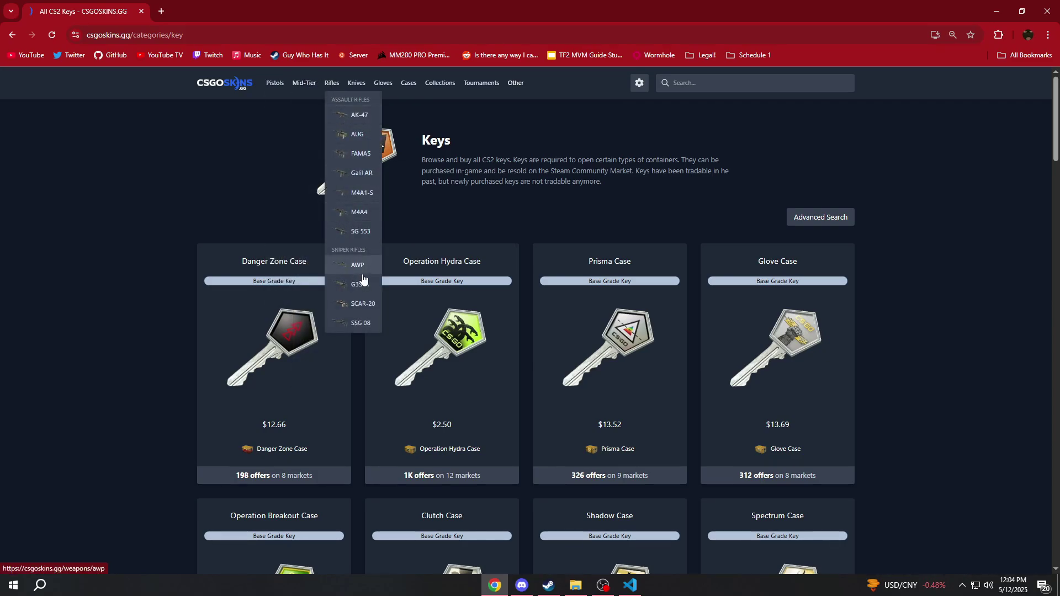
click(359, 115)
scroll(346, 259, down, 15)
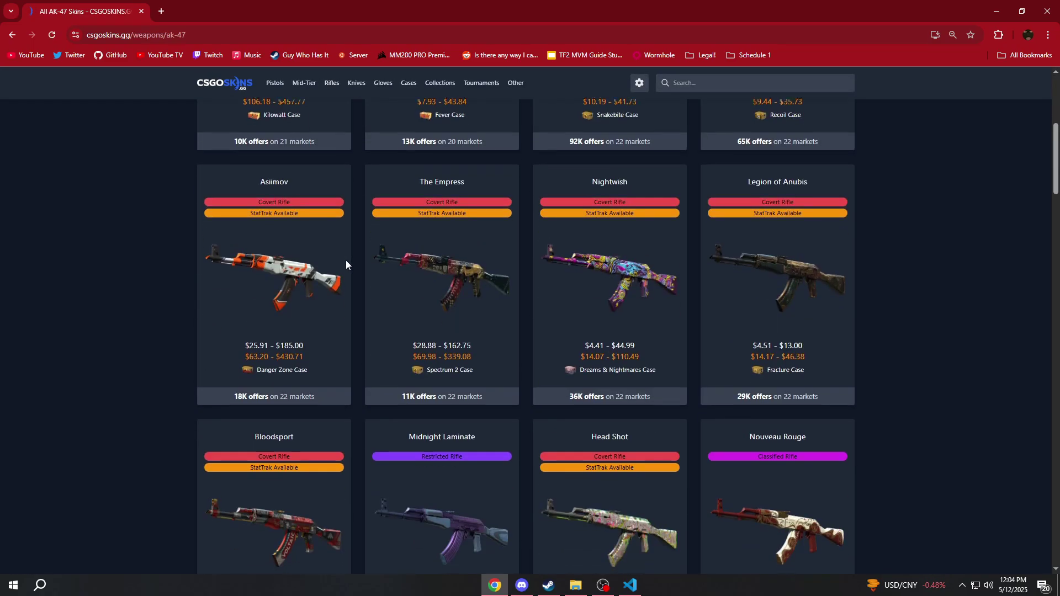
scroll(336, 239, up, 3)
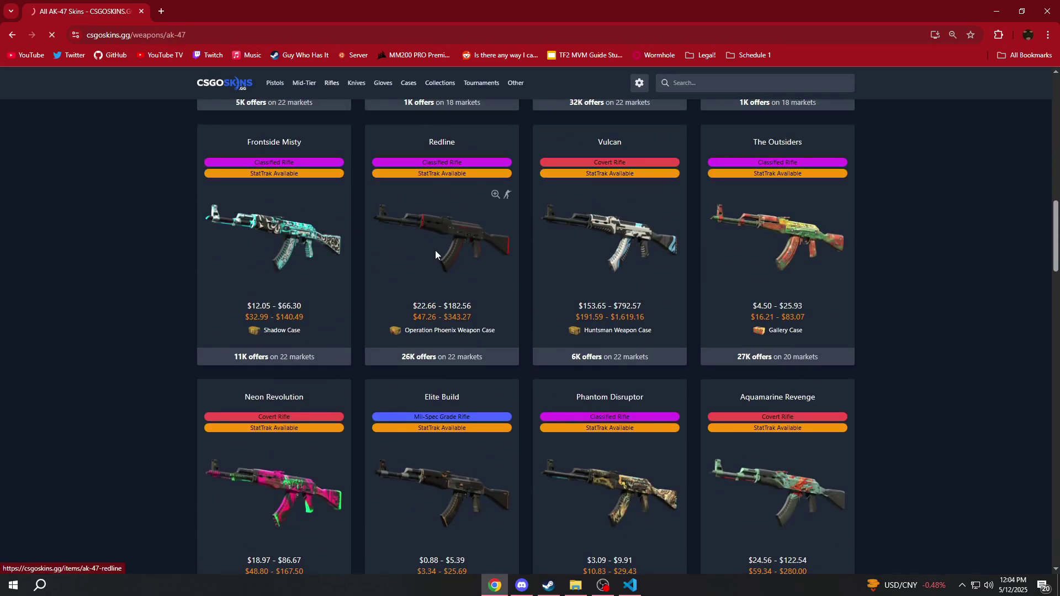
click(435, 250)
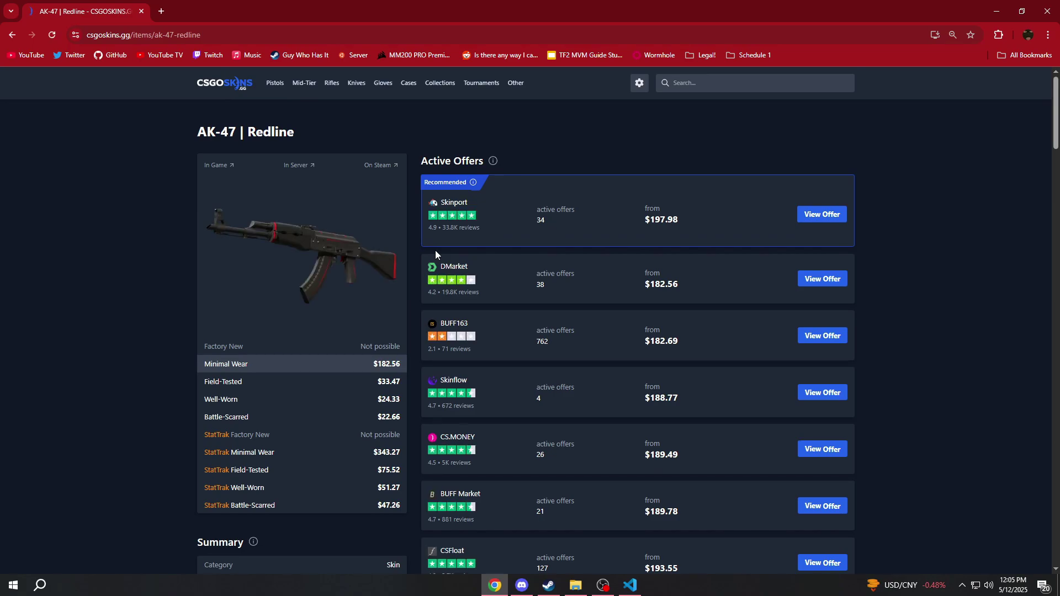
- Find the Finish Catalog number in the Redline summary and select it
scroll(332, 285, down, 4)
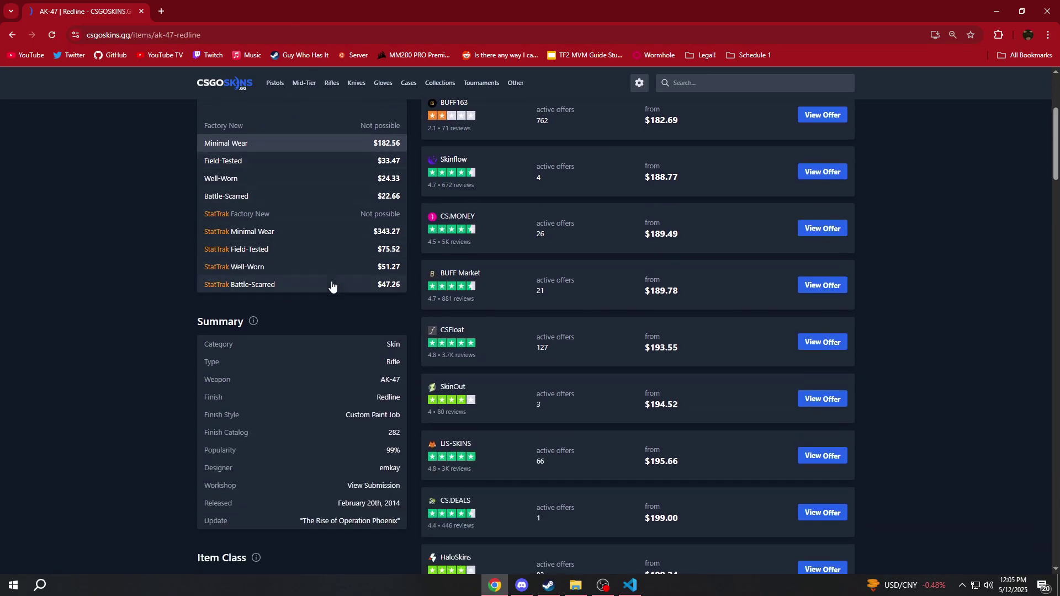
scroll(342, 304, down, 2)
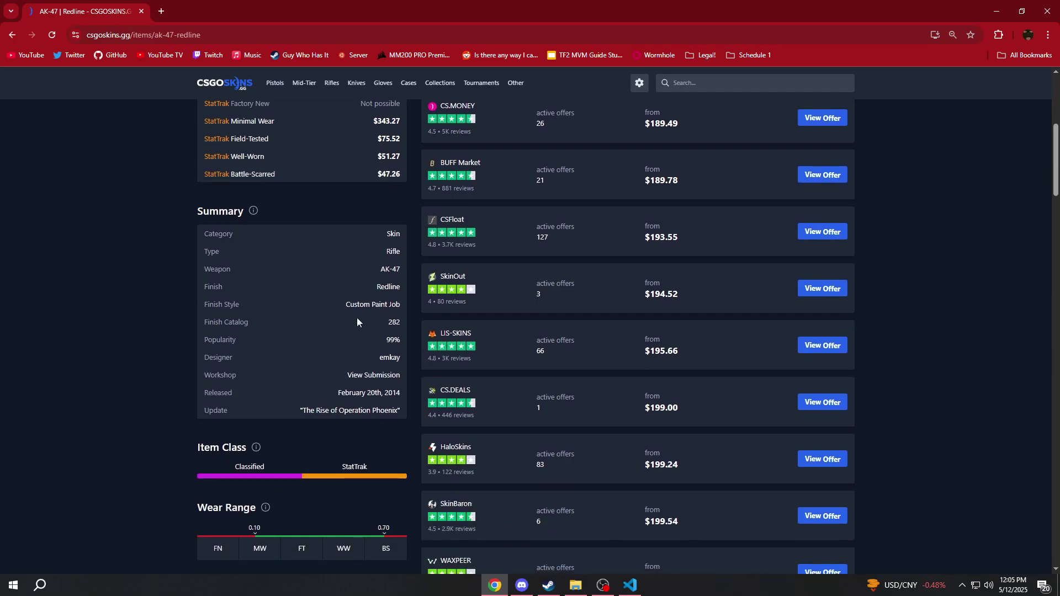
double_click(389, 326)
- Return to VS Code, look up the AK-47 weapon ID, and set the def_index of item "8" in inventory.txt to 7
mouse_move(633, 587)
key(alt+Tab)
scroll(215, 347, up, 10)
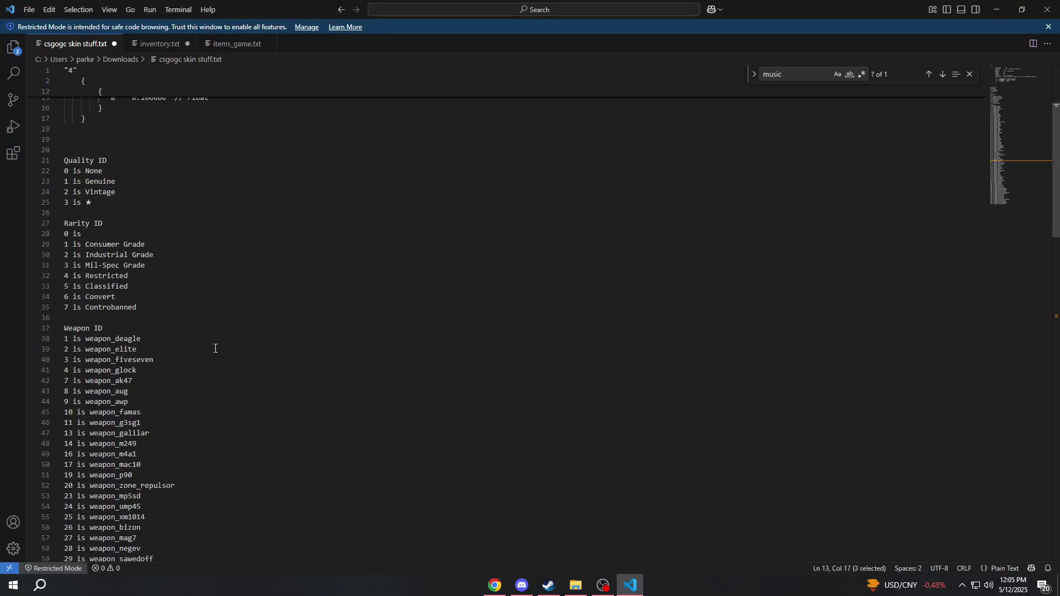
click(154, 44)
double_click(177, 369)
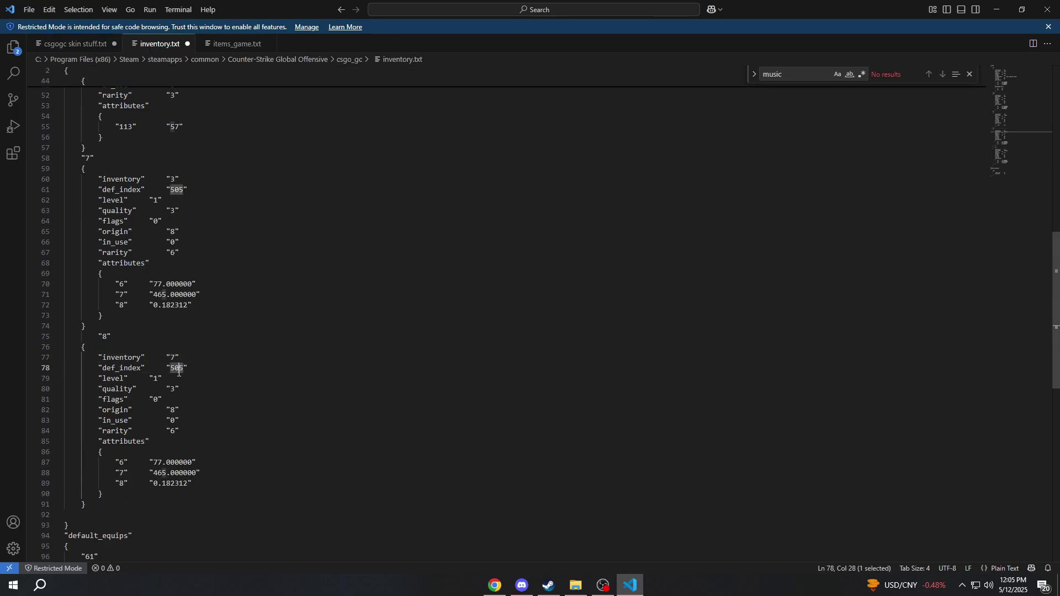
click(87, 43)
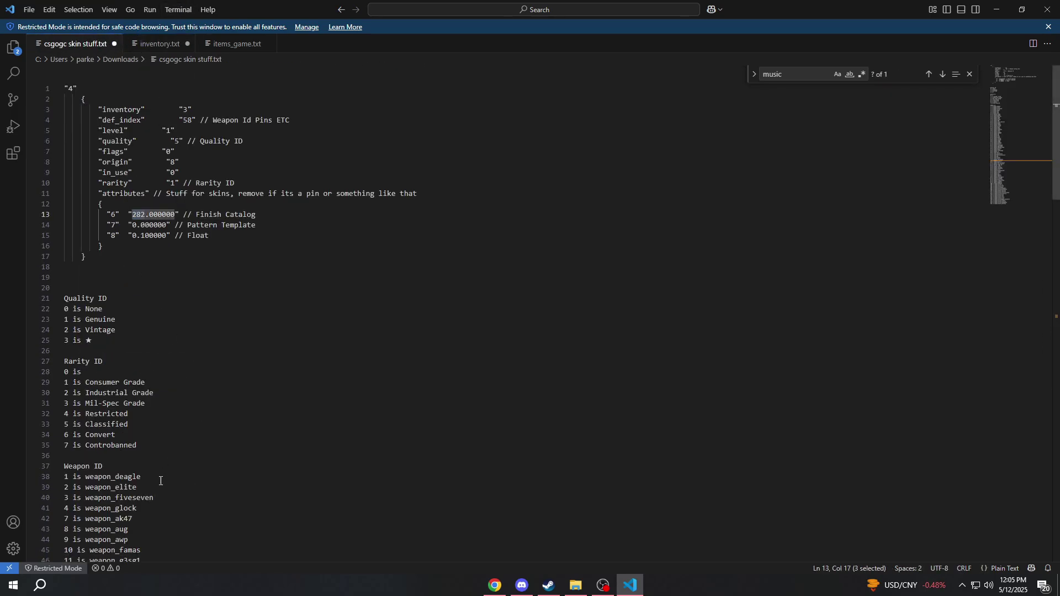
click(160, 43)
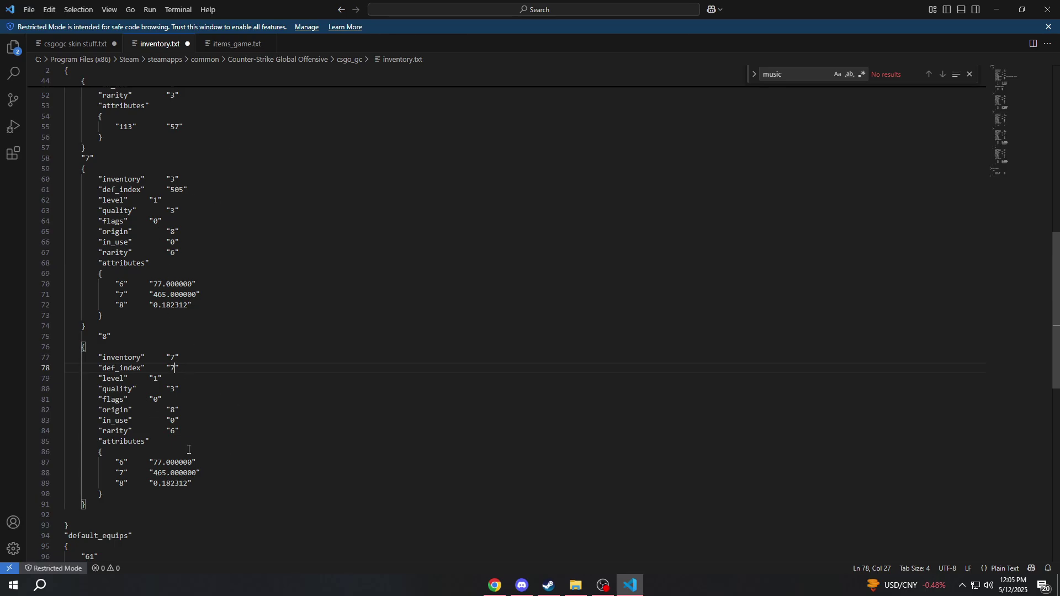
- Copy the finish value from item "2" and set attribute "6" of item "8" to 38.000000
scroll(353, 334, up, 15)
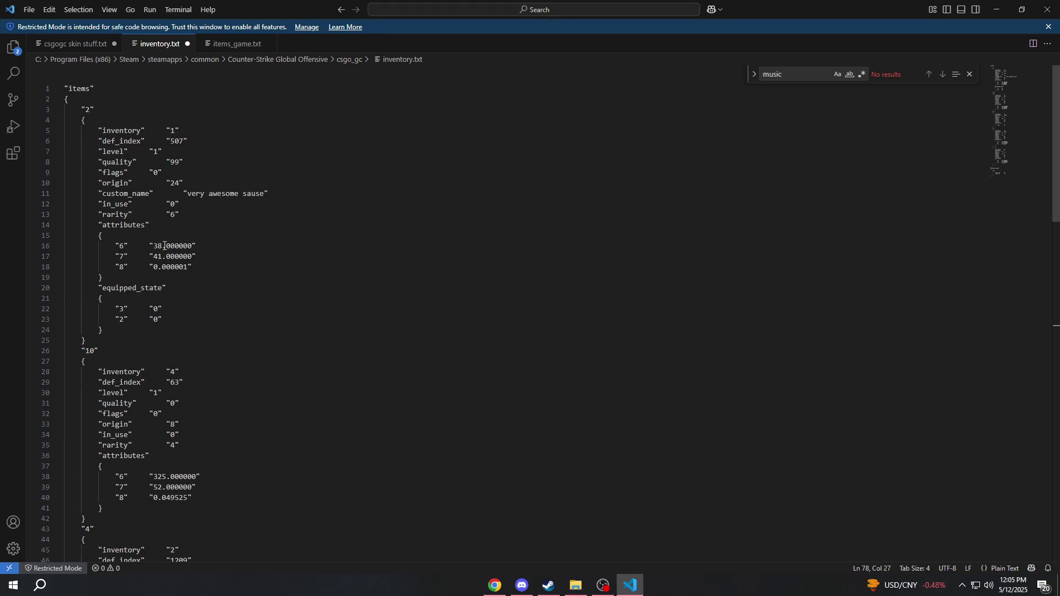
drag(164, 245, 155, 245)
key(ctrl+c)
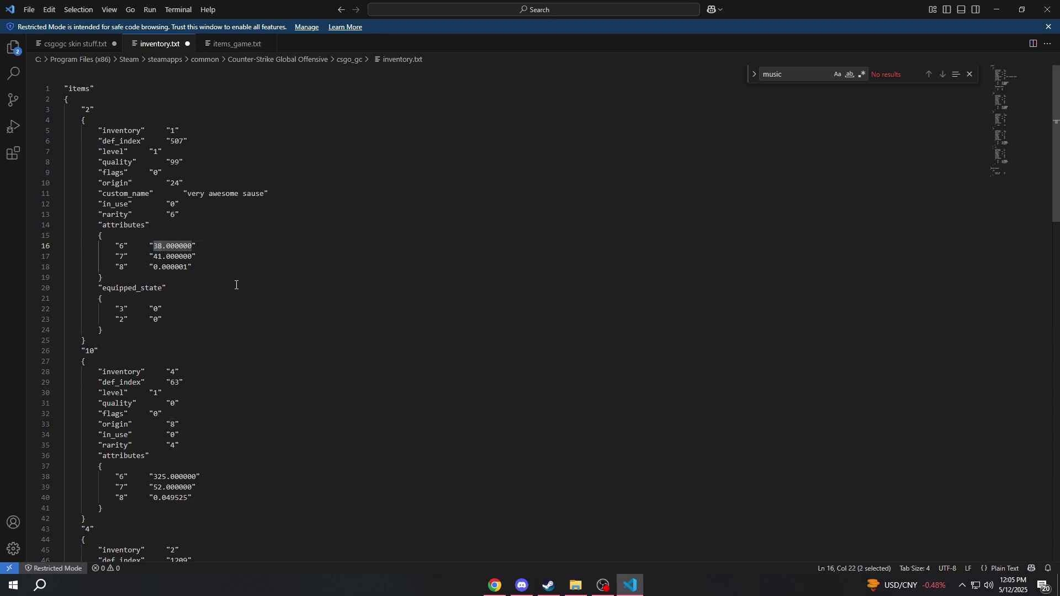
scroll(236, 285, down, 20)
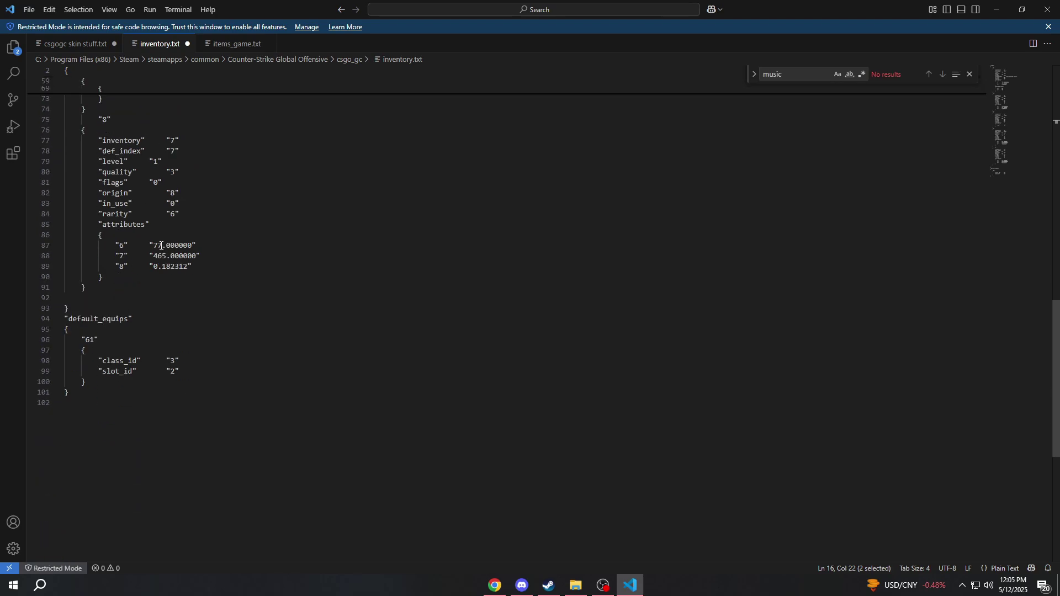
double_click(161, 245)
key(ctrl+v)
key(Home)
key(shift+End)
click(263, 245)
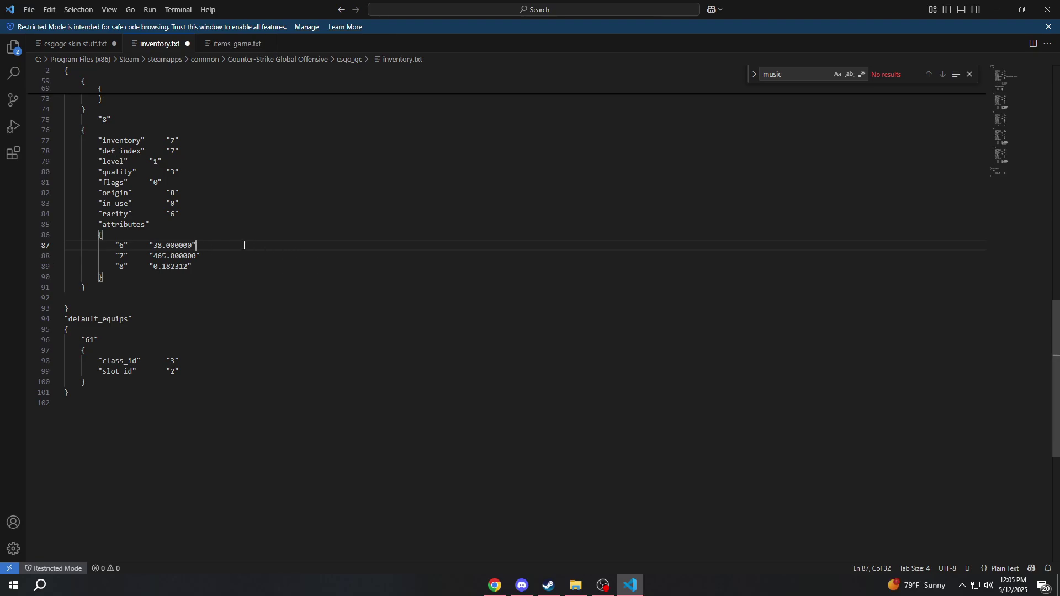
- Recheck the Redline's Finish Catalog number in Chrome and the attribute notes in csgogc skin stuff.txt
click(494, 587)
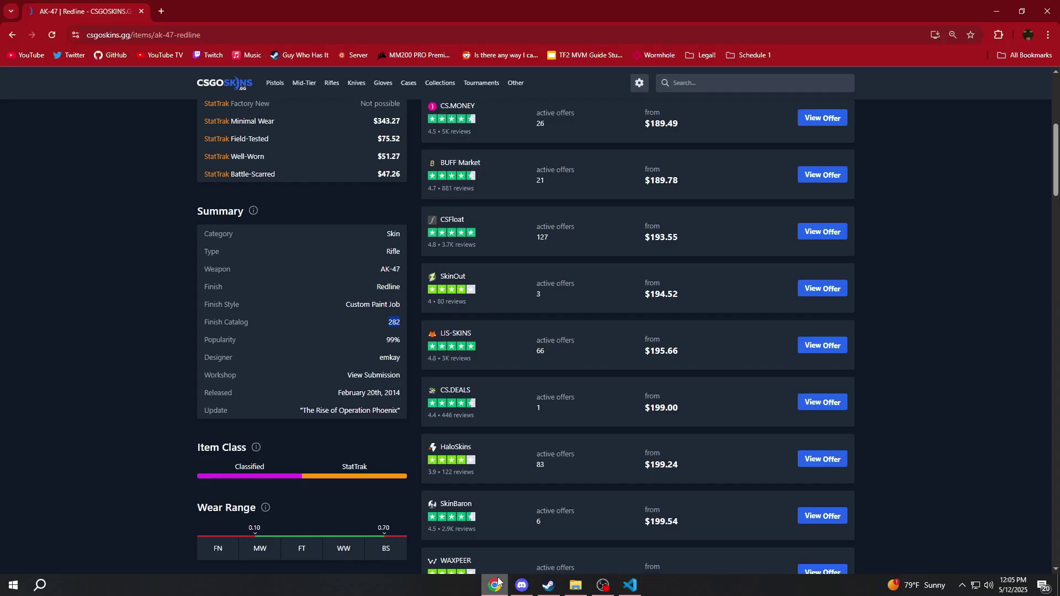
click(498, 583)
click(214, 254)
key(ctrl+Tab)
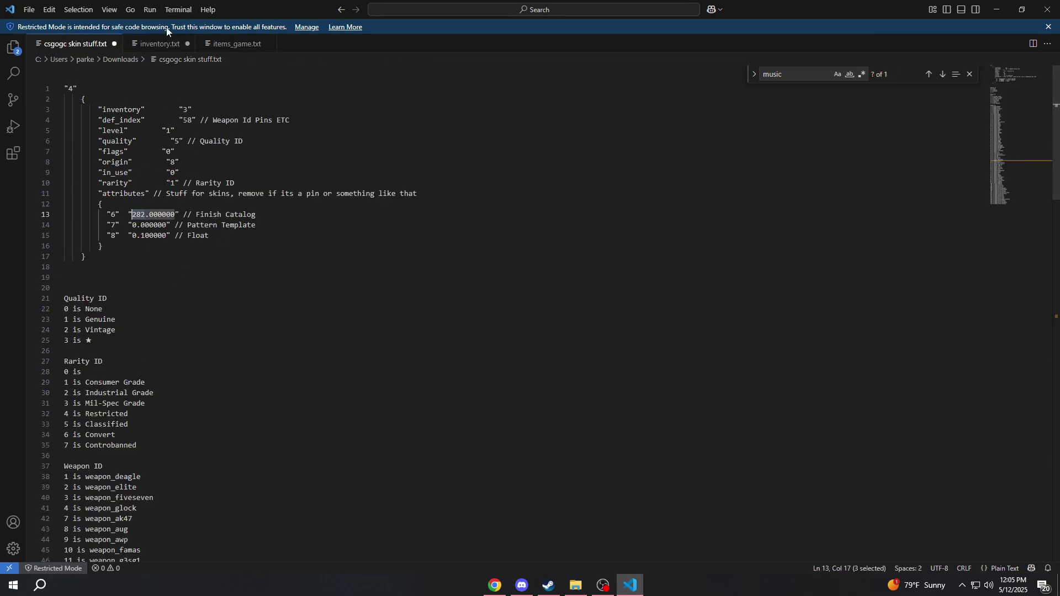
- Set the float attribute "8" of item "8" in inventory.txt to 0.000000
key(ctrl+Tab)
drag(187, 266, 173, 269)
key(BackSpace)
key(BackSpace)
key(BackSpace)
text(.000000)
scroll(283, 209, up, 7)
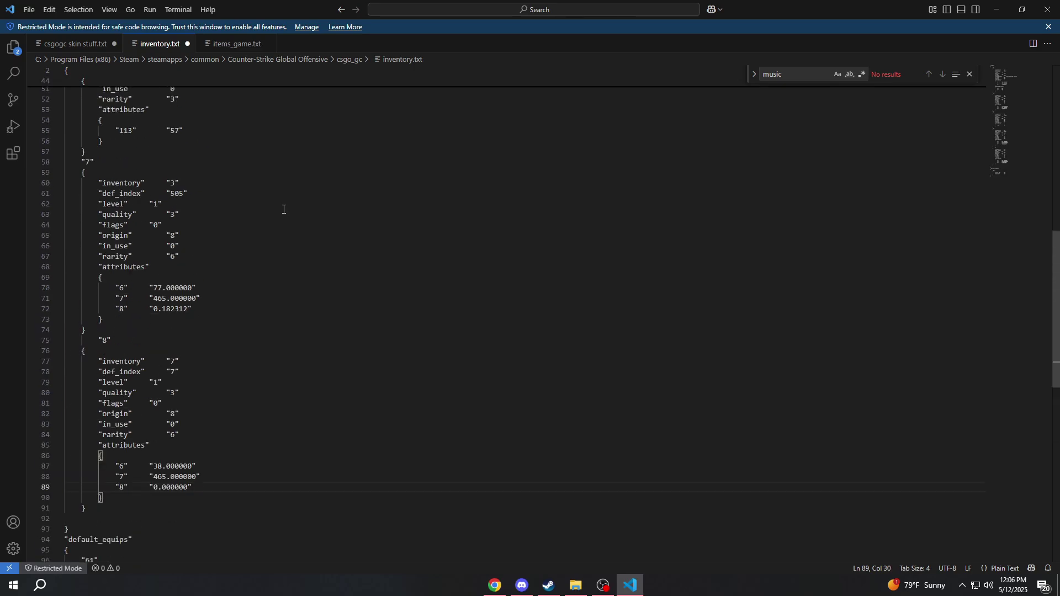
- Set attribute "7" of item "8" in inventory.txt to 41.000000, matching item "2", and save the file
scroll(284, 209, up, 15)
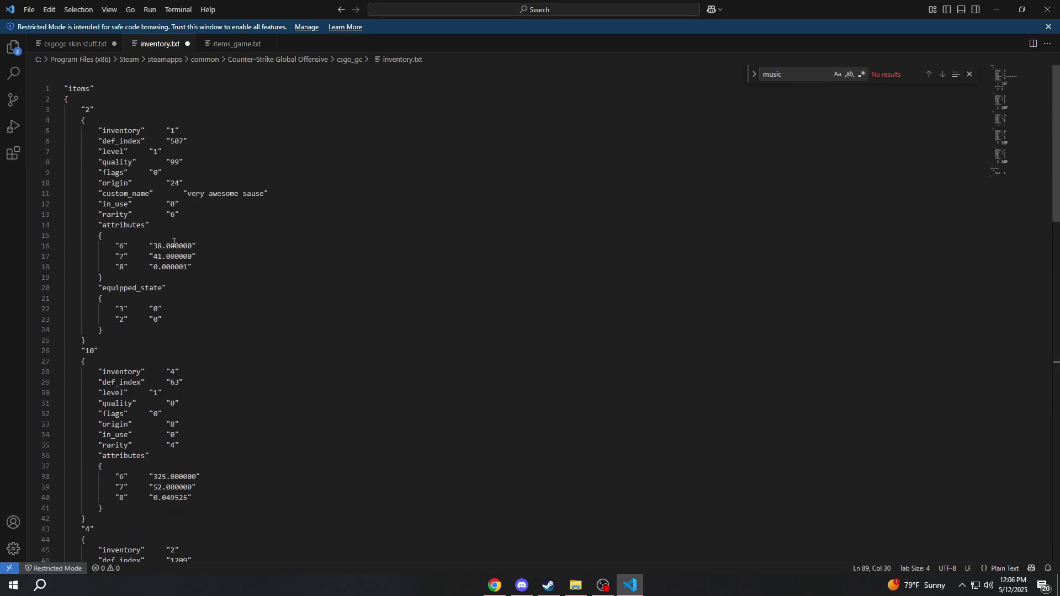
scroll(161, 263, down, 20)
drag(167, 339, 155, 339)
text(41)
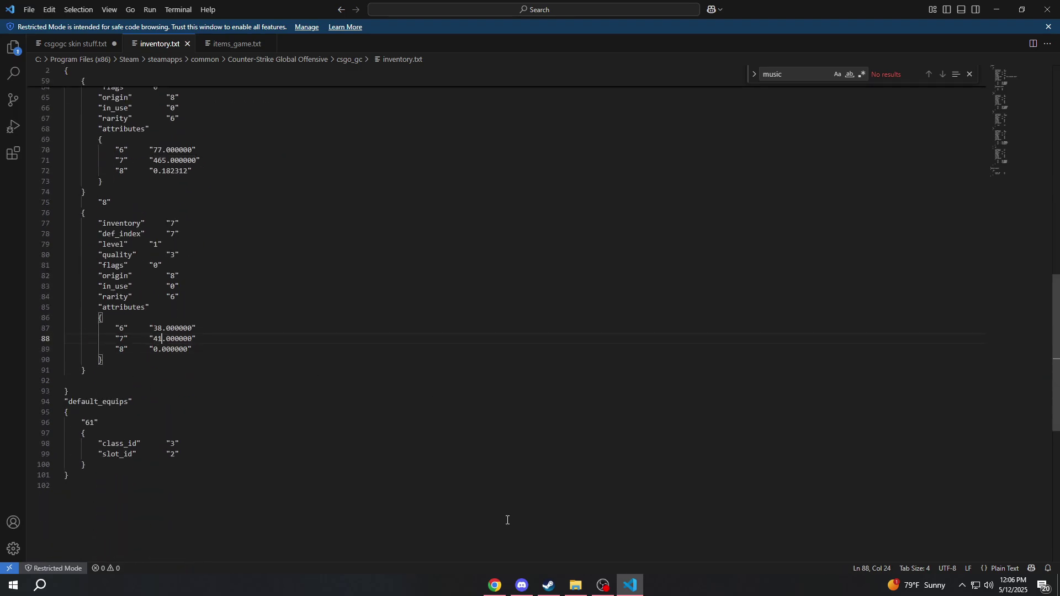
- Switch to File Explorer, launch legacy CS:GO, and open the inventory after dismissing the legacy version notice
click(575, 585)
double_click(151, 223)
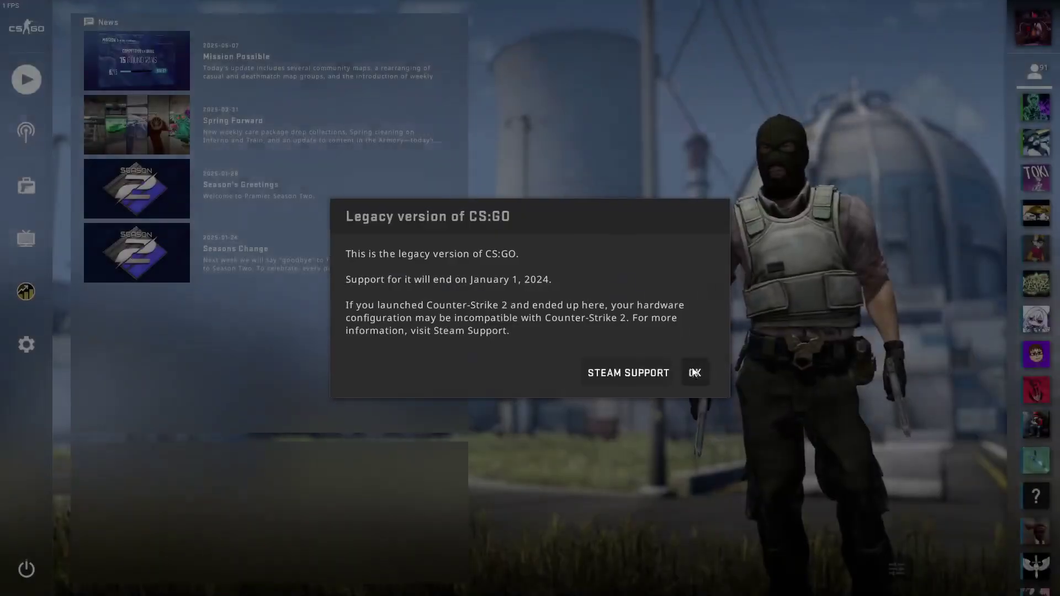
key(Escape)
click(26, 186)
- Inspect the AK-47 | Fade from several angles and check its finish catalog, pattern template and wear rating
mouse_move(262, 177)
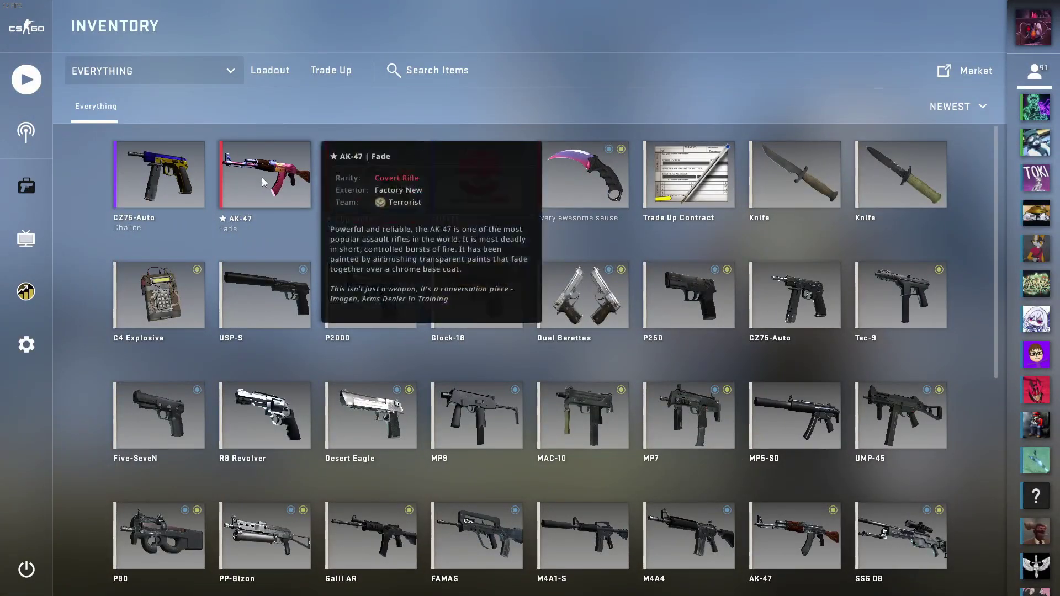
right_click(261, 180)
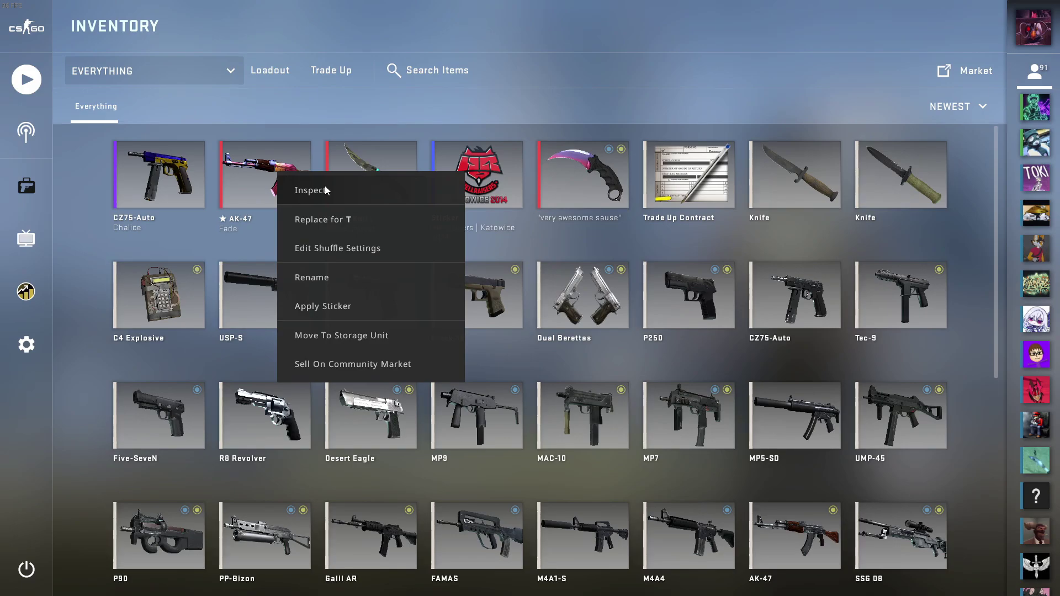
click(324, 186)
drag(518, 297, 506, 336)
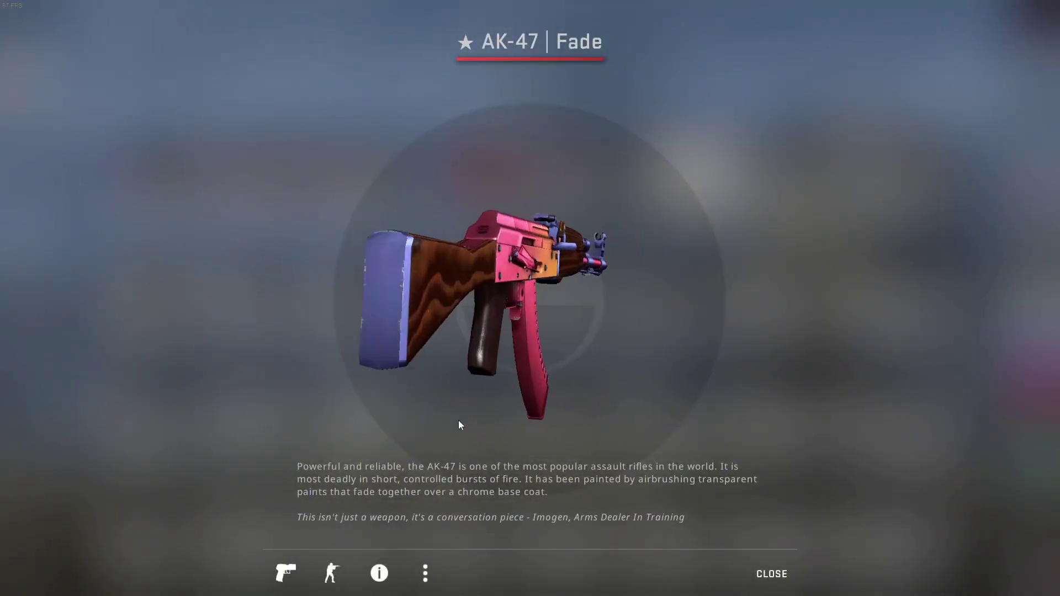
mouse_move(377, 572)
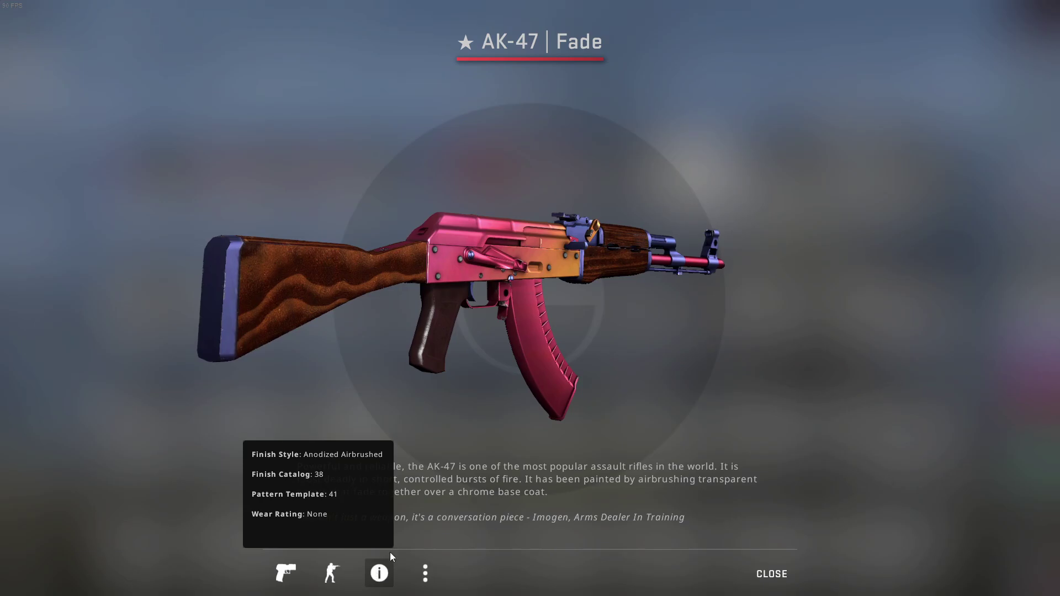
drag(420, 486, 501, 357)
drag(488, 313, 298, 293)
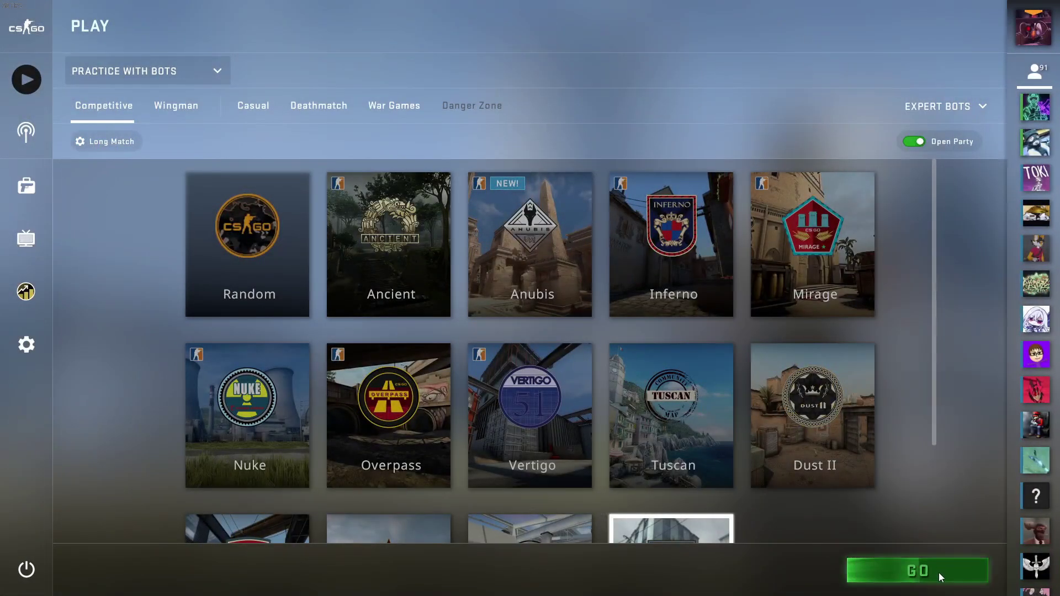
- Start a competitive practice match with expert bots, then buy the AK-47 and inspect its Fade skin in hand
click(938, 572)
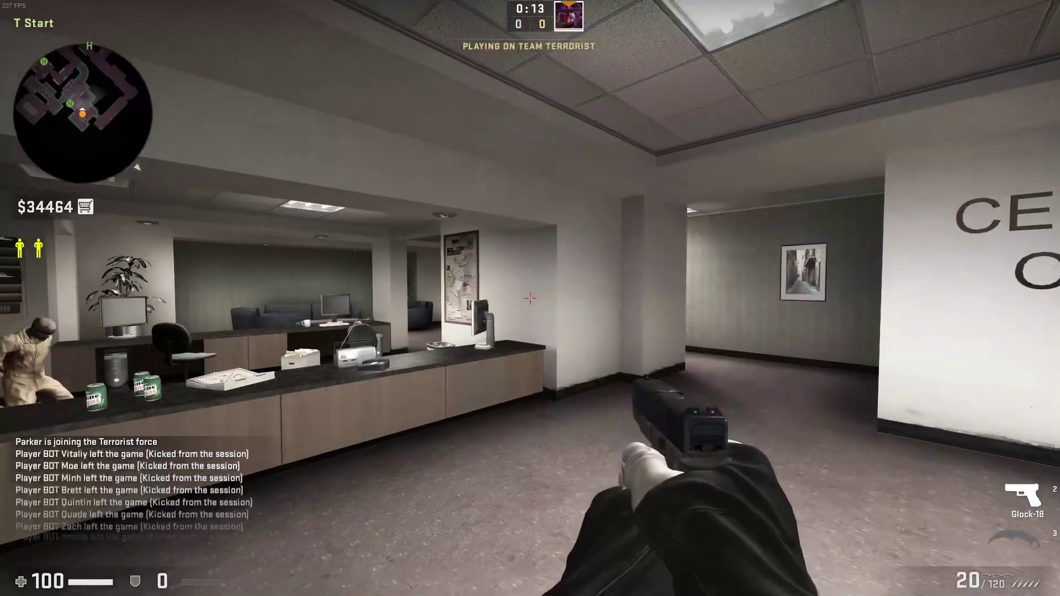
key(3)
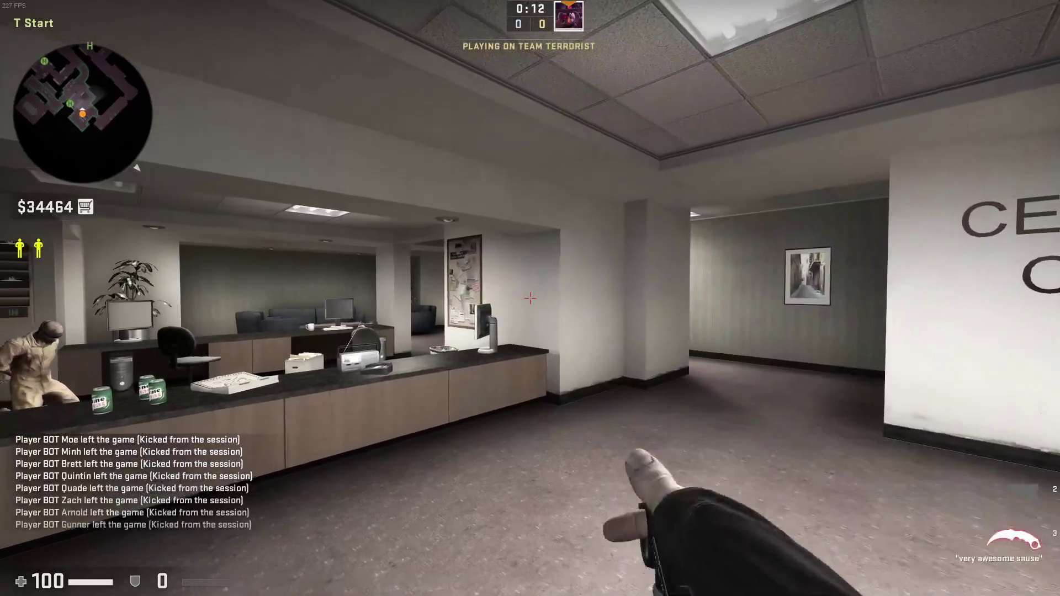
key(b)
click(416, 324)
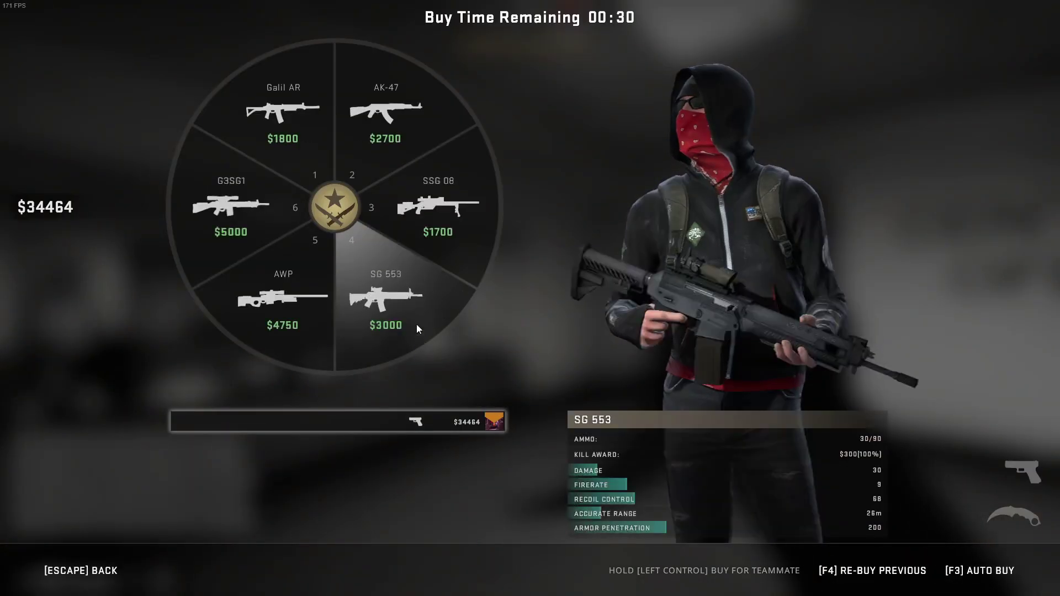
click(385, 149)
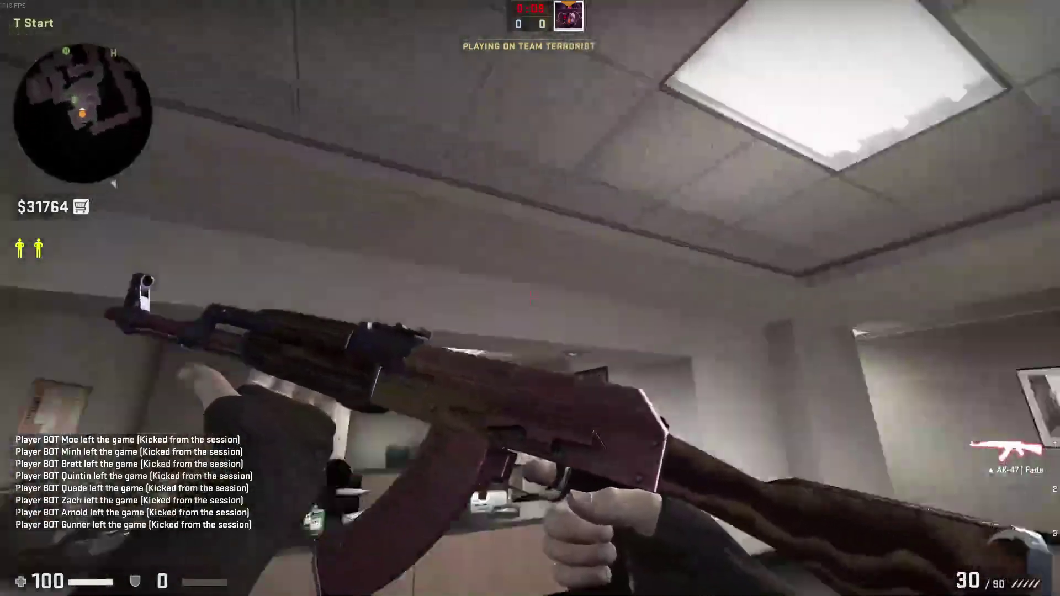
key(f)
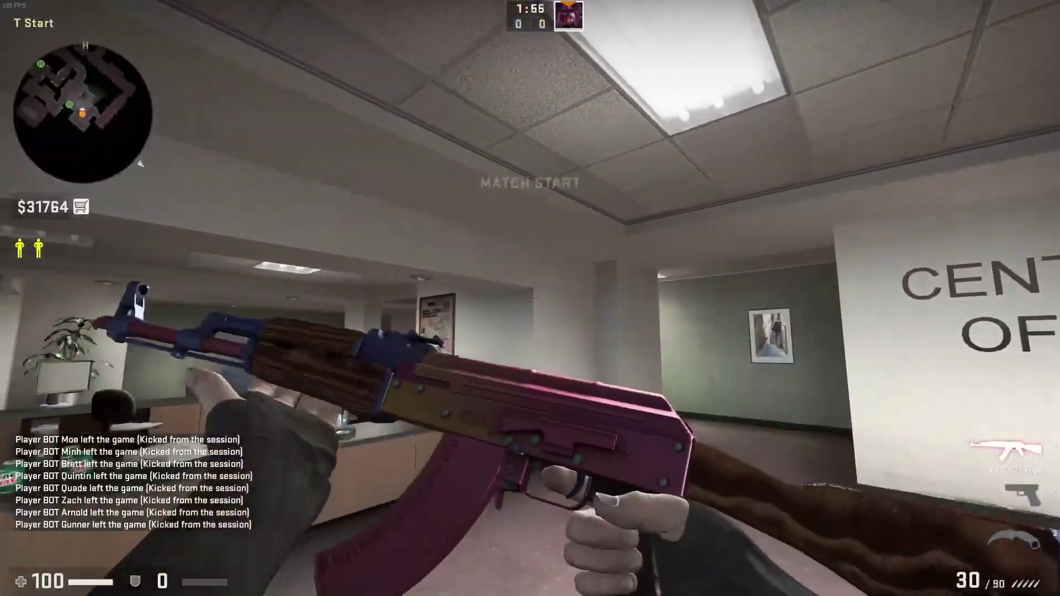
- Walk through the map with the "very awesome sause" knife equipped and inspect it in hand
key(w)
key(3)
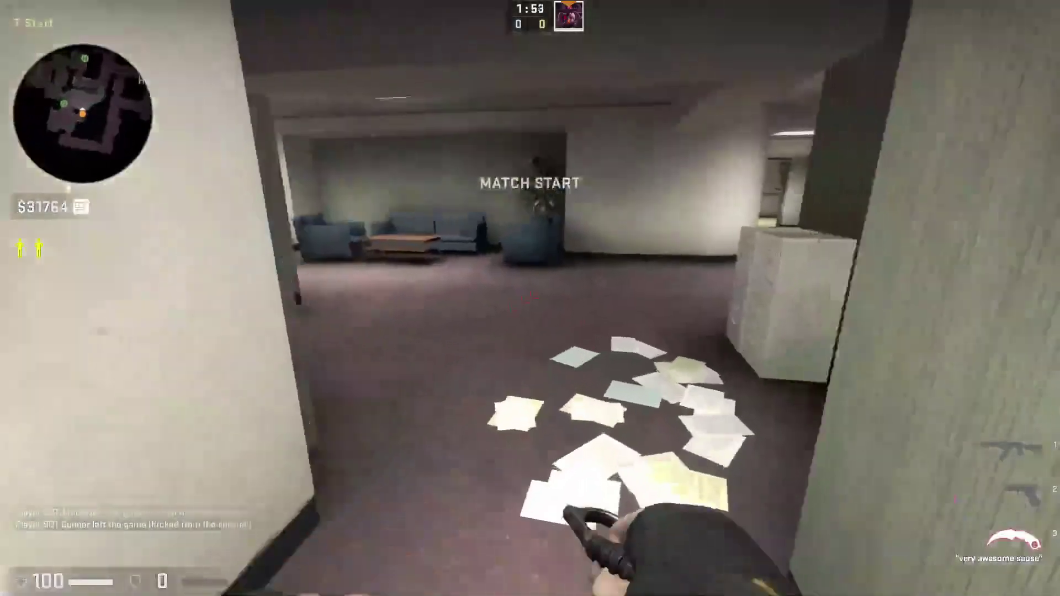
key(f)
key(w)
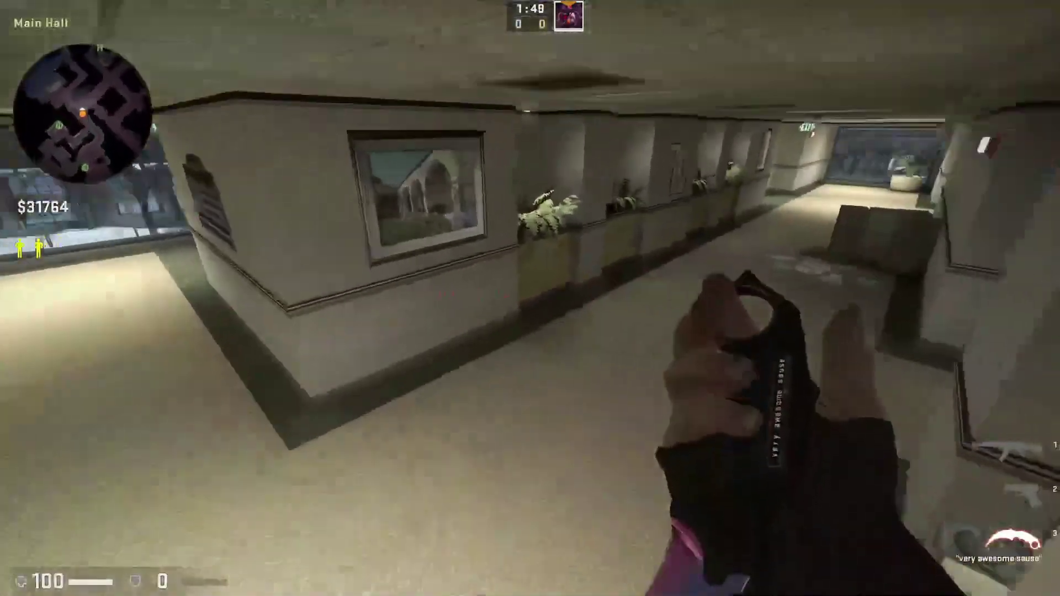